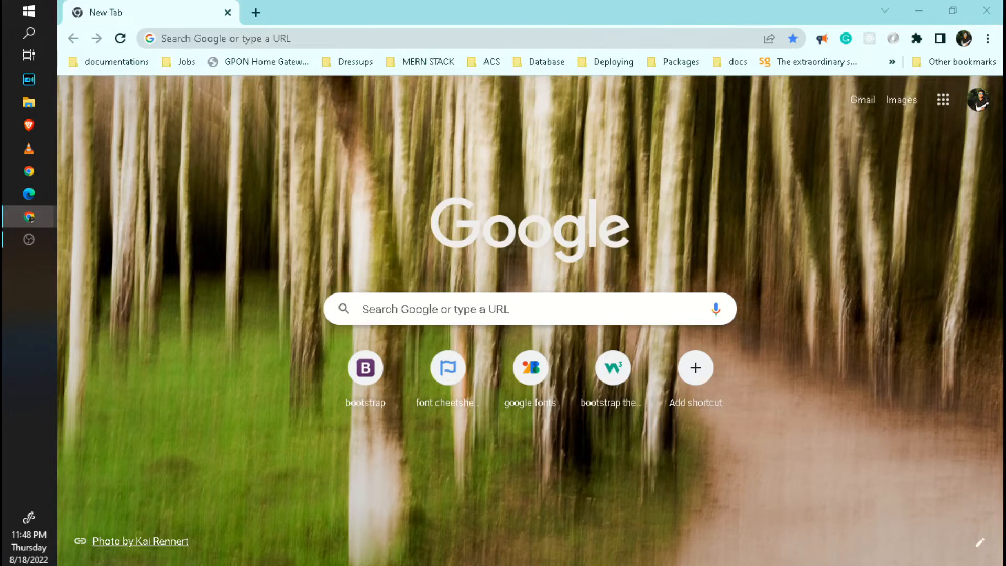
Open the Figma website at figma.com.
left_click(334, 39)
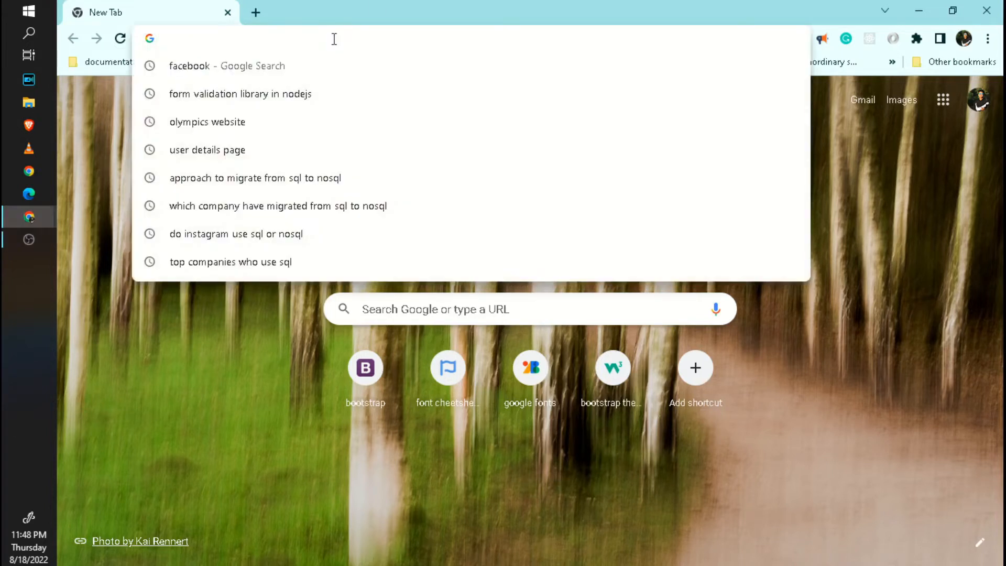
type("figma")
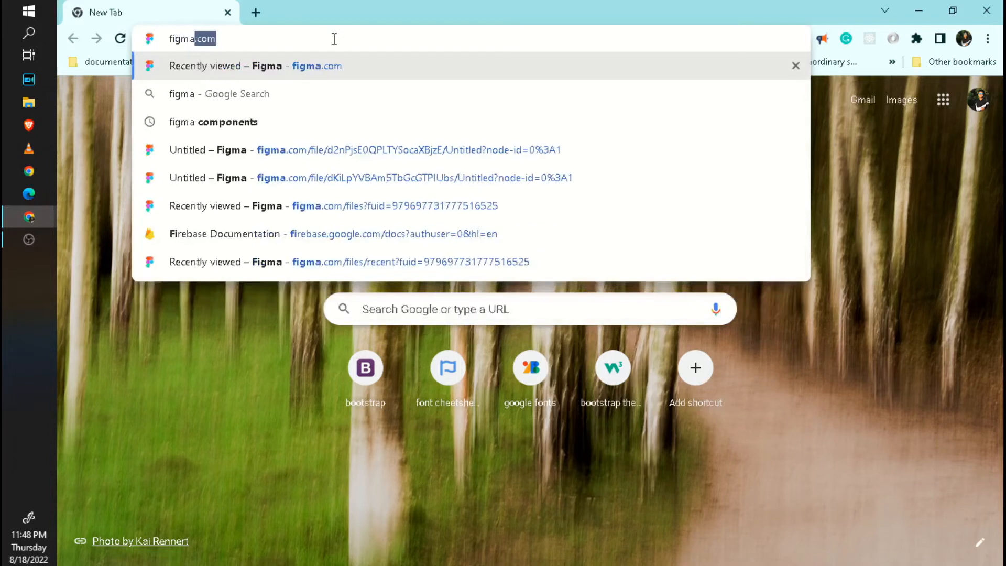
key("Return")
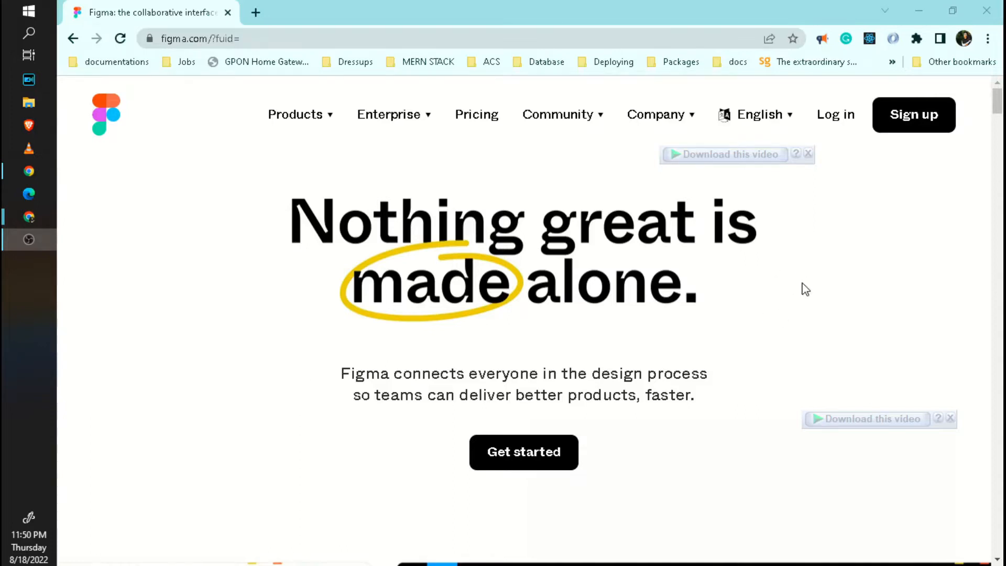
Look over the Figma homepage and its account sign-up form, closing the form without creating an account.
scroll(710, 281, "down", 2)
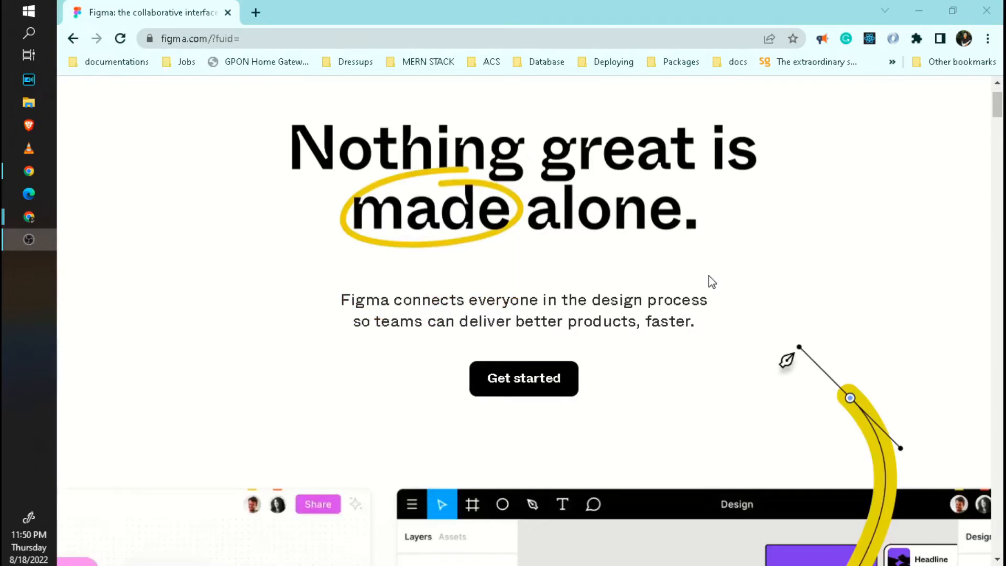
scroll(705, 284, "down", 2)
scroll(602, 425, "up", 2)
scroll(647, 432, "down", 2)
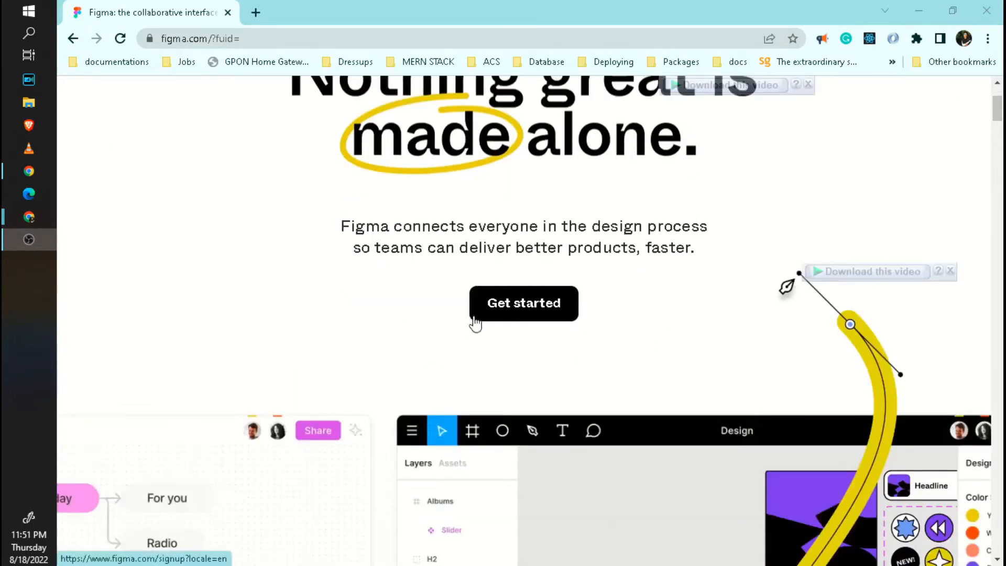
scroll(602, 278, "up", 4)
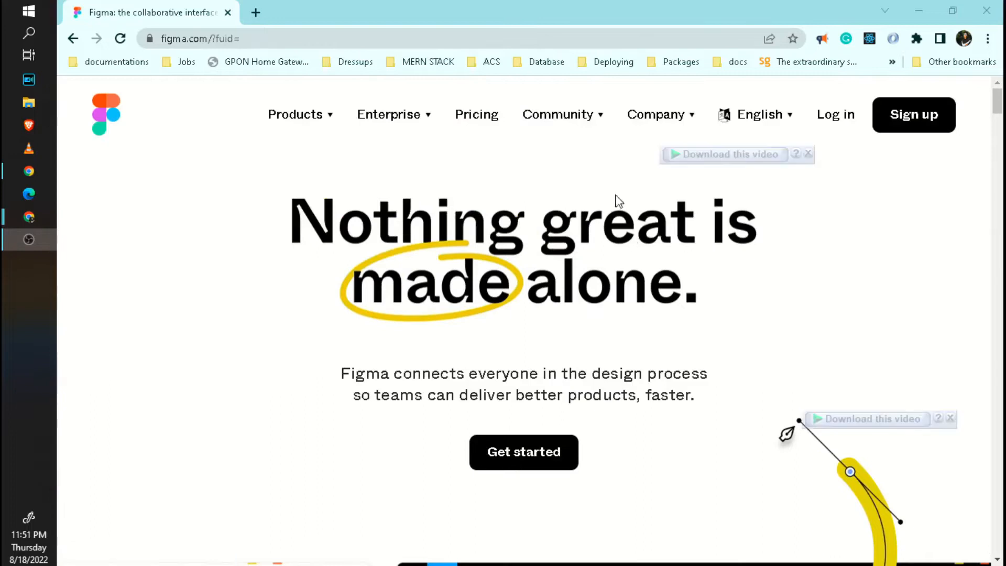
left_click(923, 110)
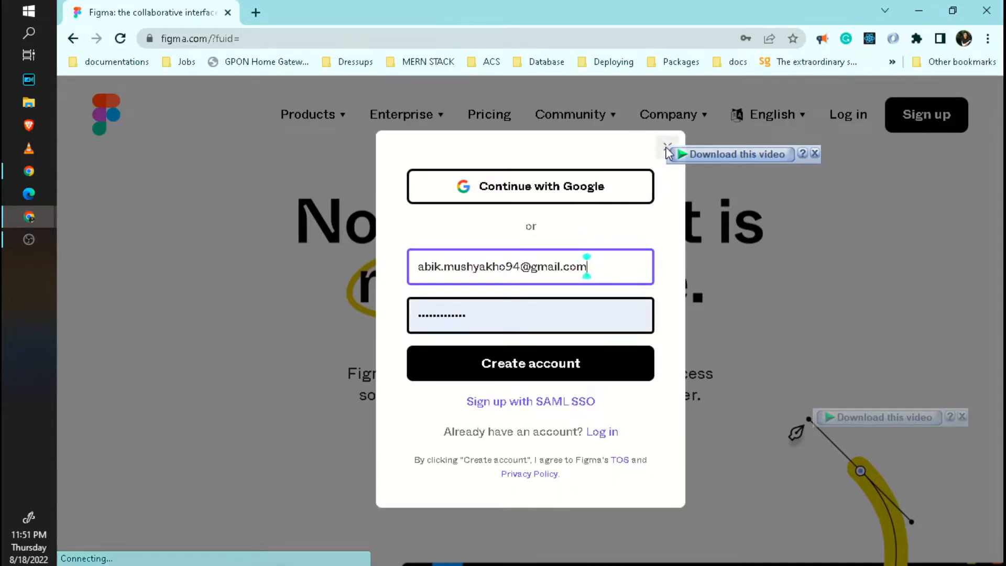
left_click(667, 146)
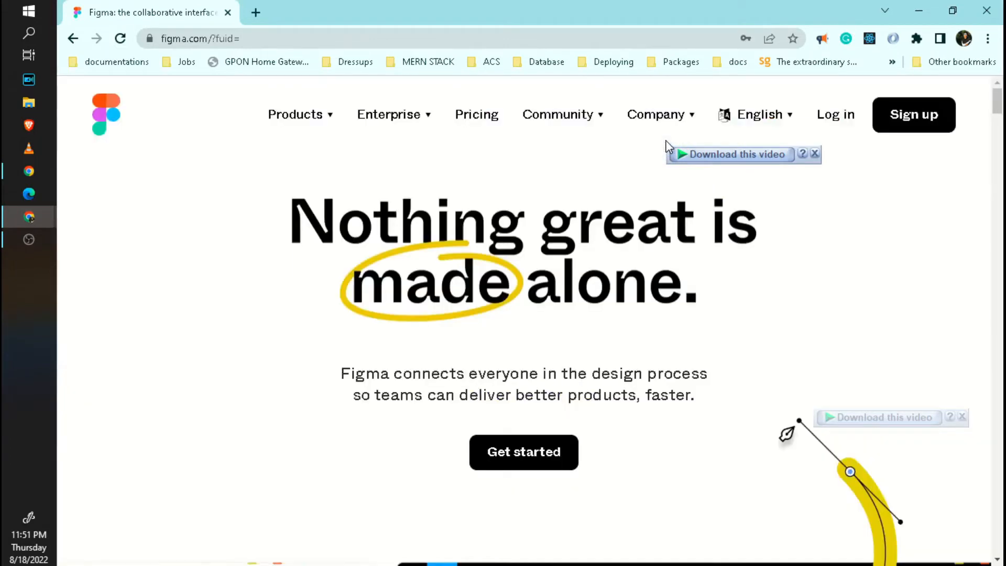
Log in with the prefilled account credentials and solve the picture verification by picking the pizza.
left_click(835, 114)
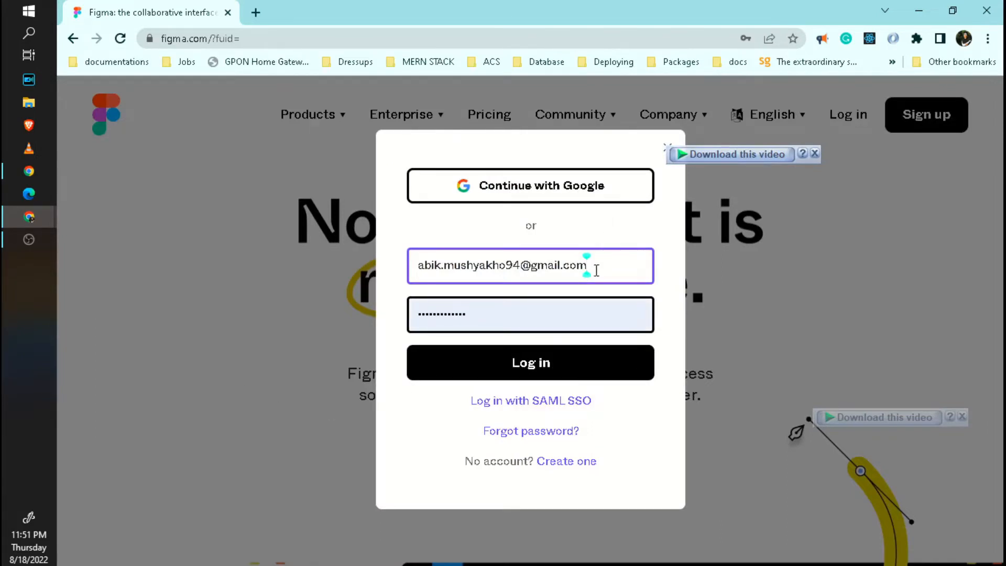
left_click(531, 375)
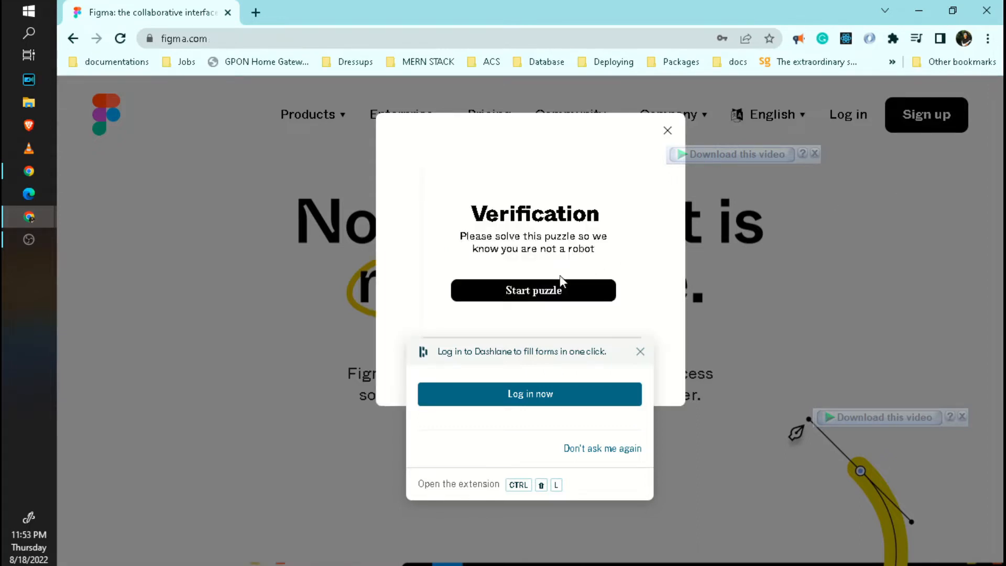
left_click(559, 286)
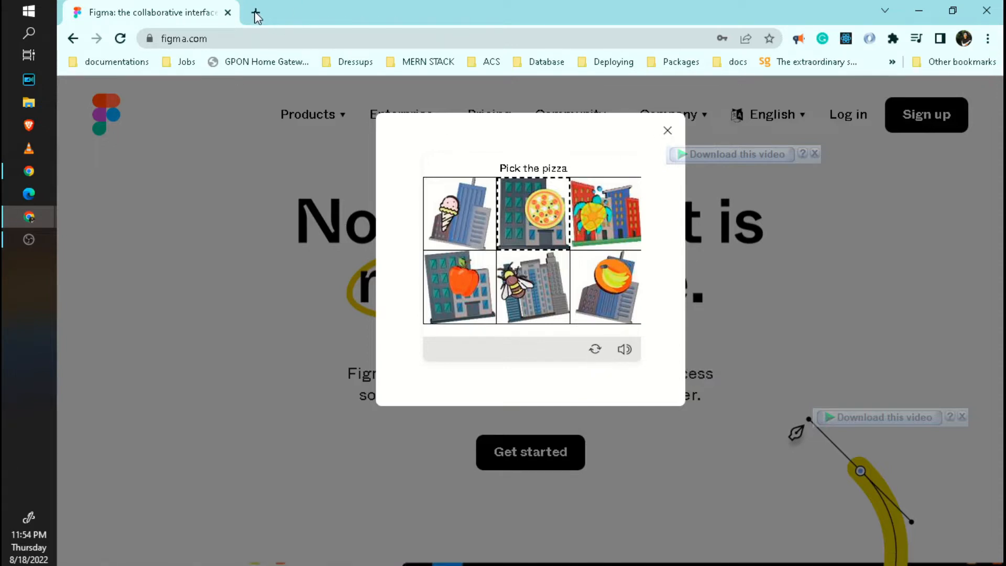
mouse_move(26, 218)
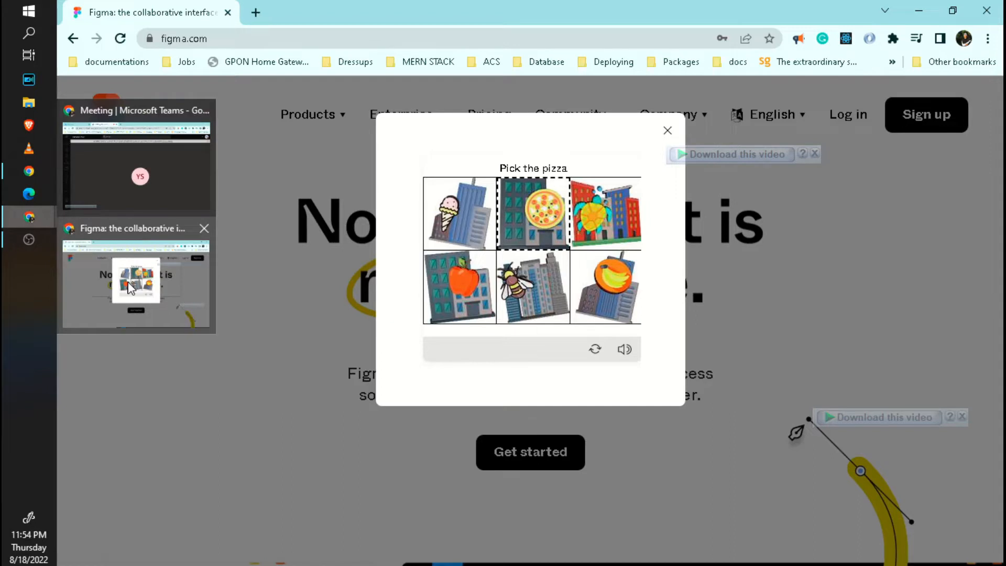
left_click(526, 214)
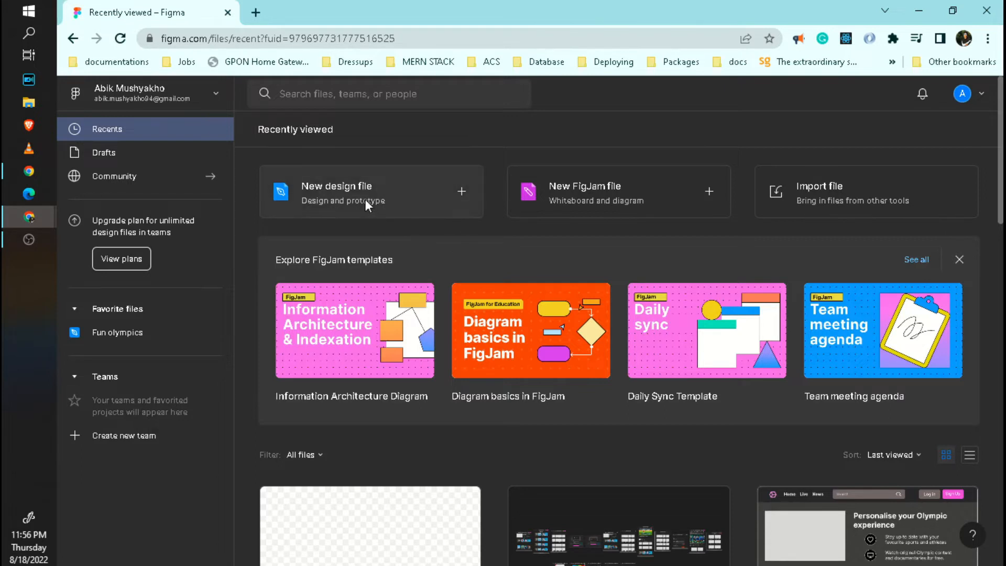
Create a new design file from the recently viewed files page.
left_click(417, 188)
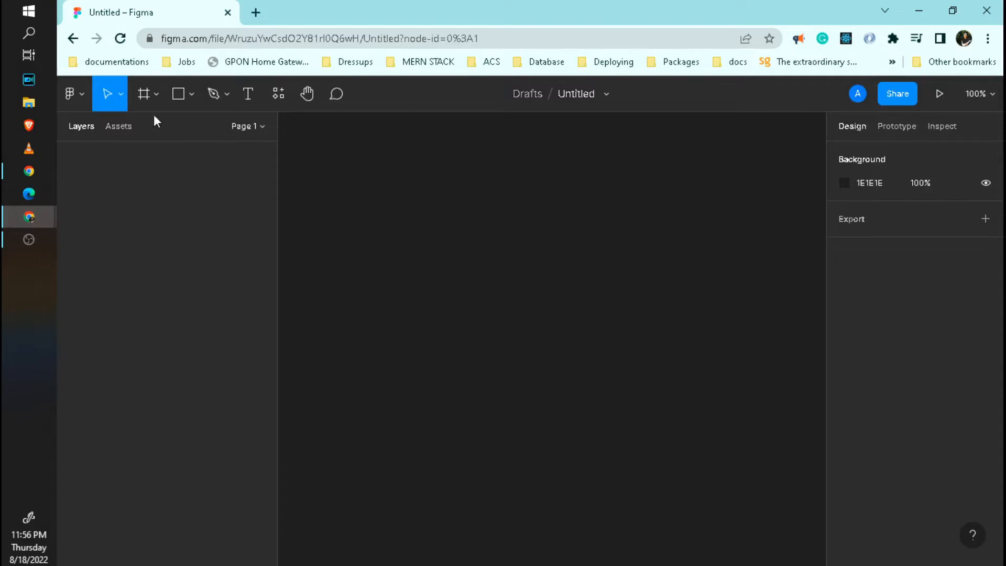
Examine the move, frame, shape, pen and text tools available in the new design file.
left_click(119, 94)
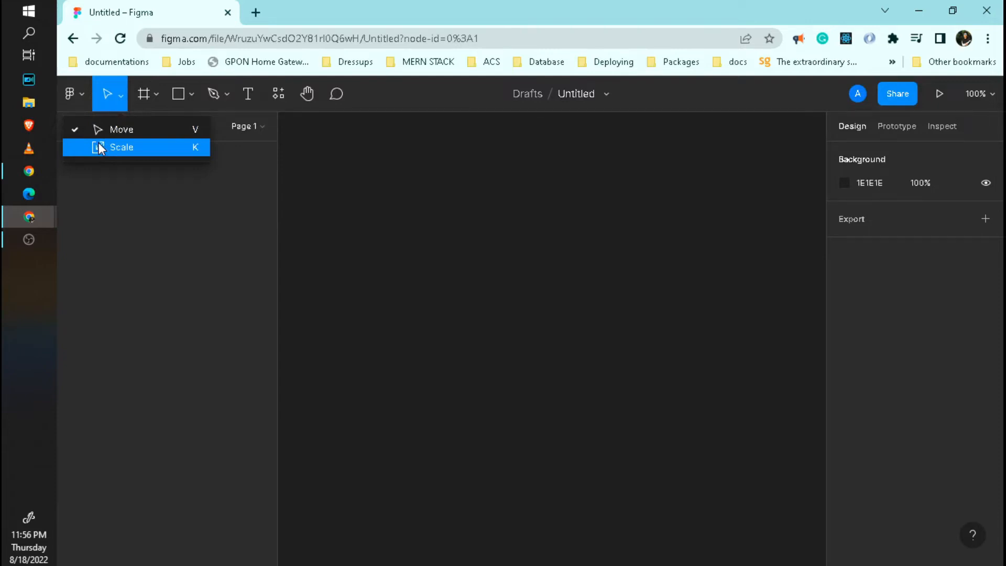
left_click(159, 96)
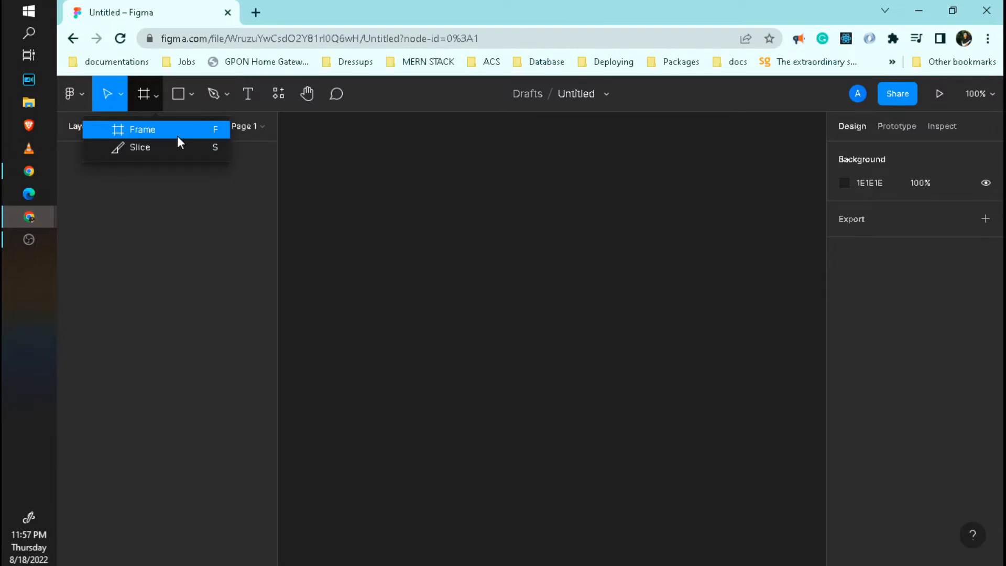
left_click(190, 97)
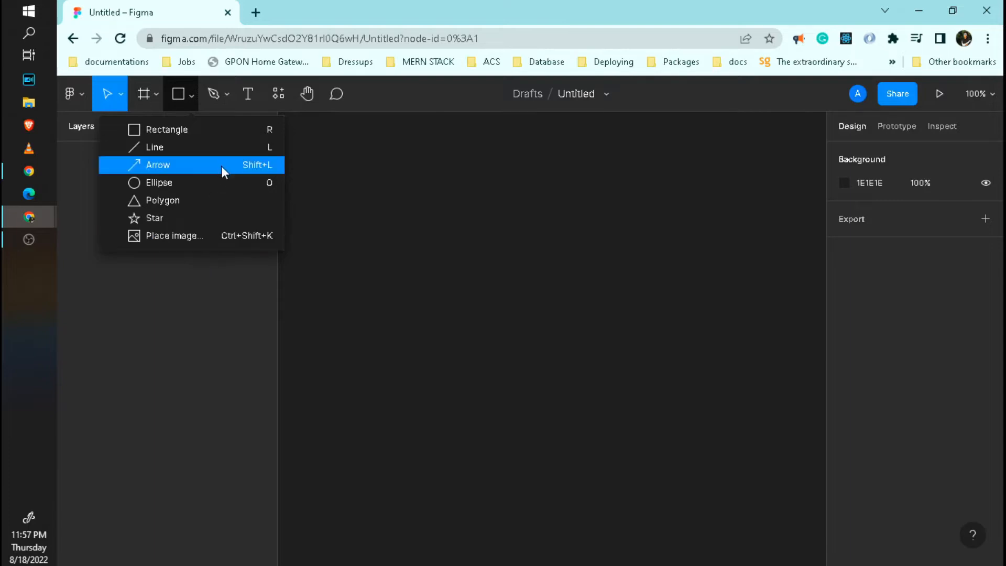
left_click(233, 94)
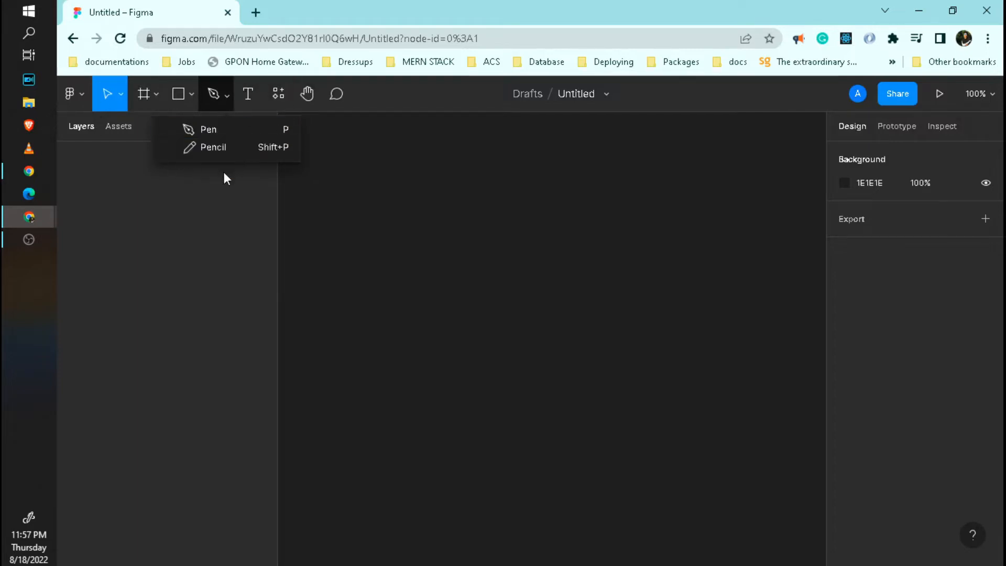
left_click(155, 95)
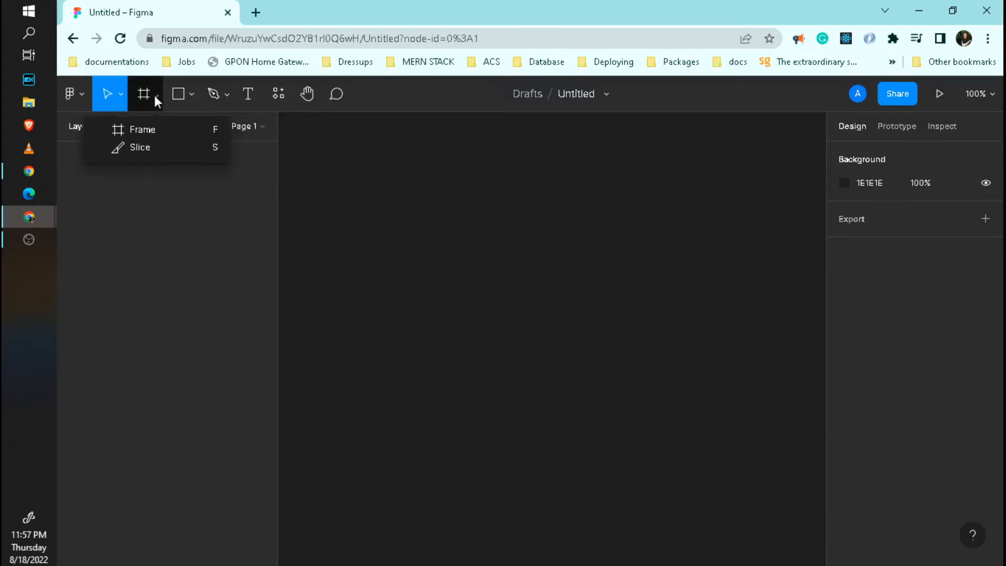
left_click(122, 96)
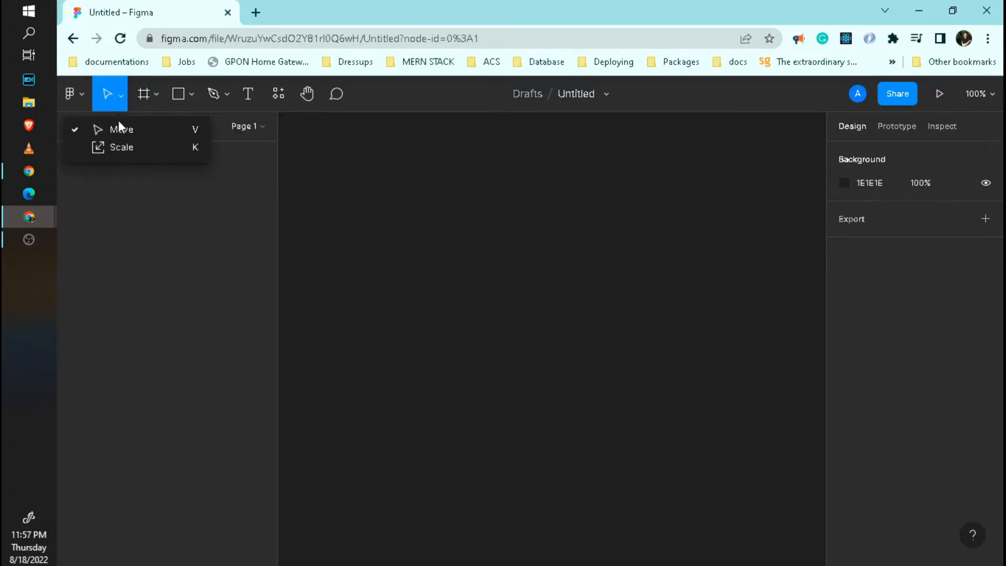
left_click(192, 94)
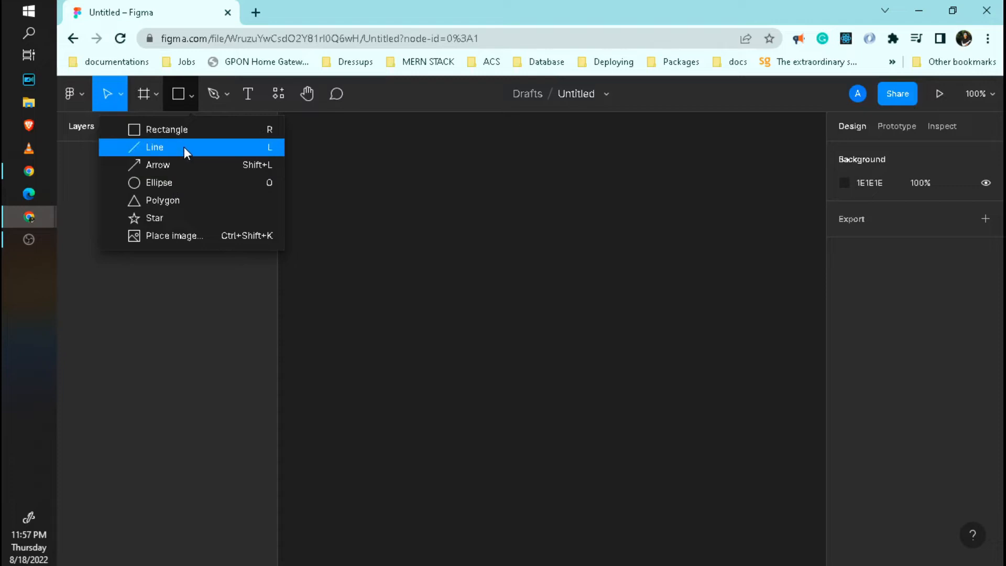
left_click(250, 90)
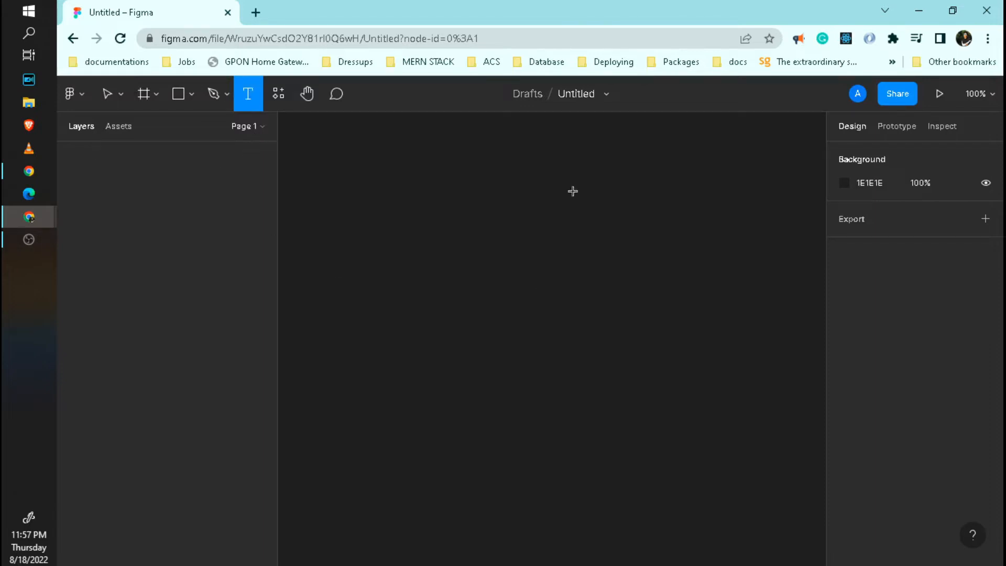
Rename the design file as "sample project".
left_click(587, 94)
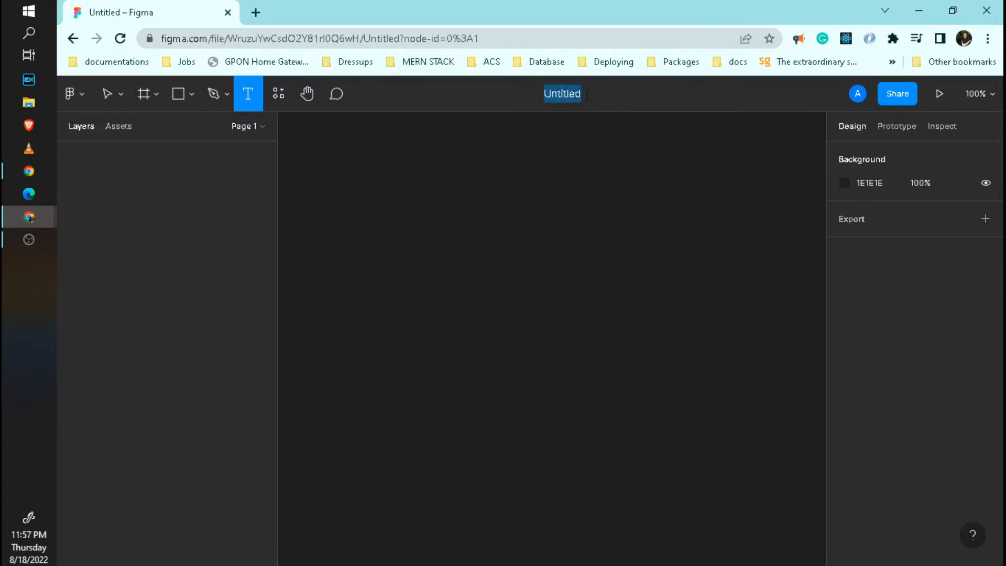
type("s")
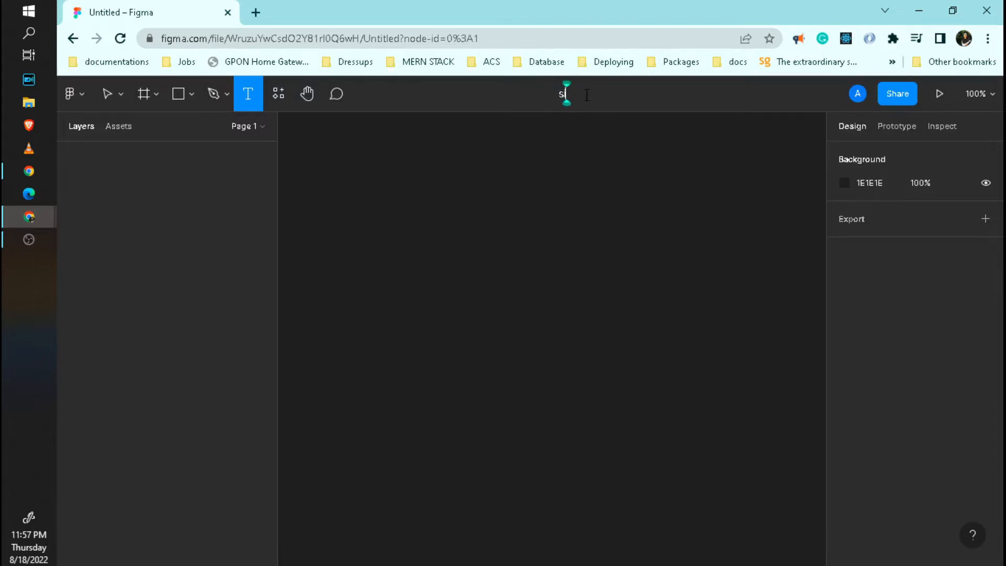
type("ample project")
key("Return")
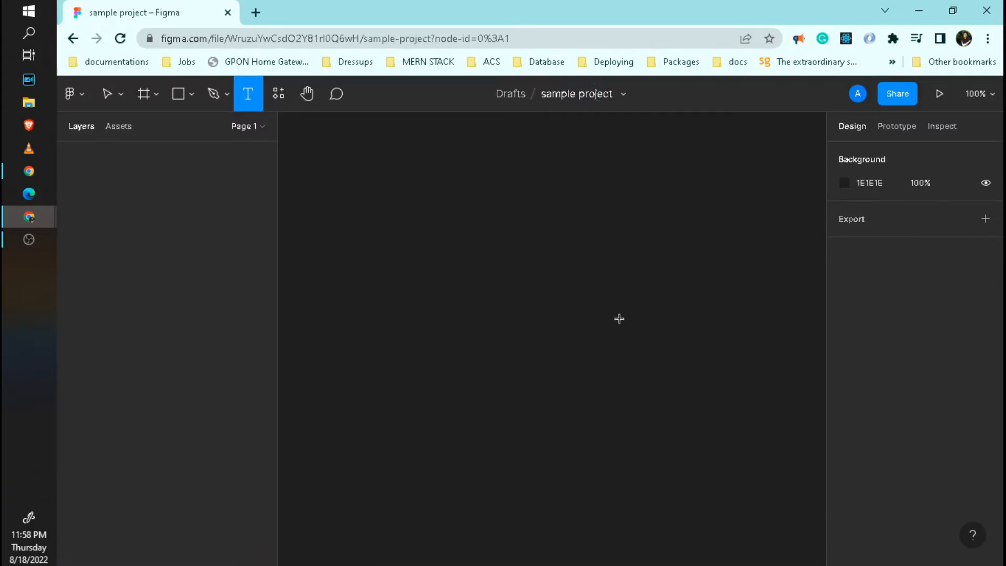
Draw a frame of about 491 × 242 on the empty canvas and resize it to about 483 × 439.
left_click(153, 95)
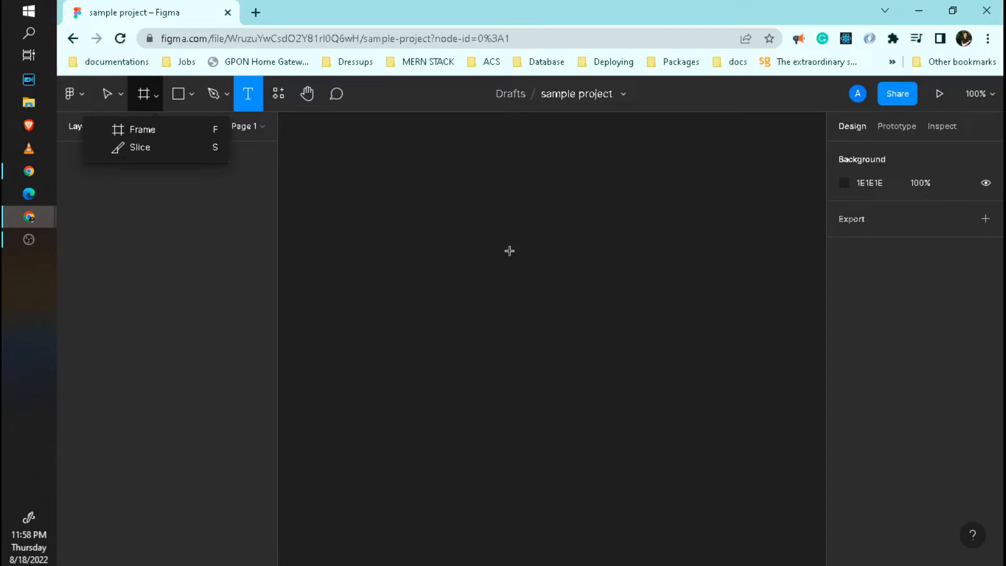
left_click(166, 129)
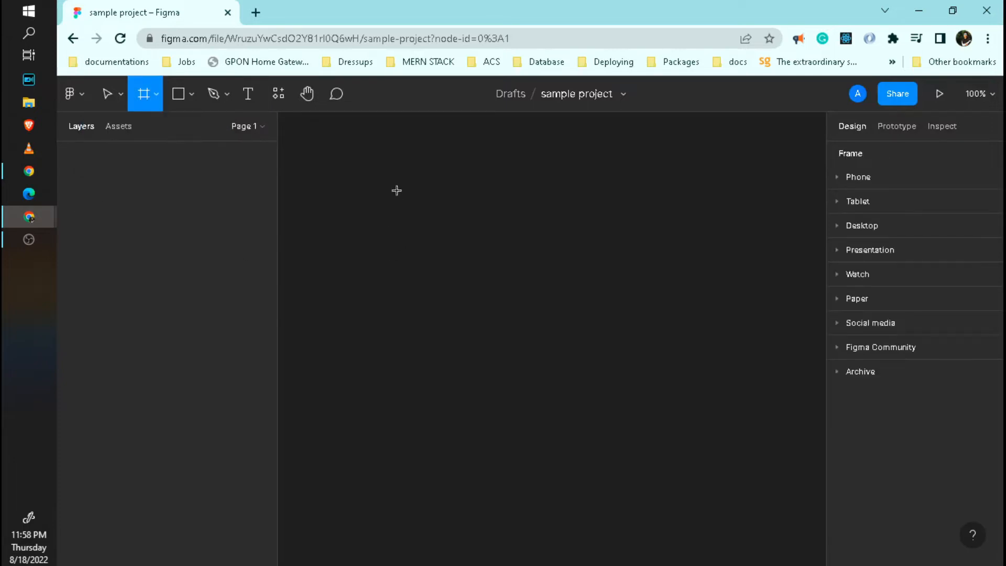
mouse_move(396, 190)
left_mouse_down()
mouse_move(686, 411)
mouse_move(762, 506)
mouse_move(741, 563)
mouse_move(828, 265)
mouse_move(809, 240)
mouse_move(646, 309)
mouse_move(526, 289)
mouse_move(522, 265)
left_mouse_up()
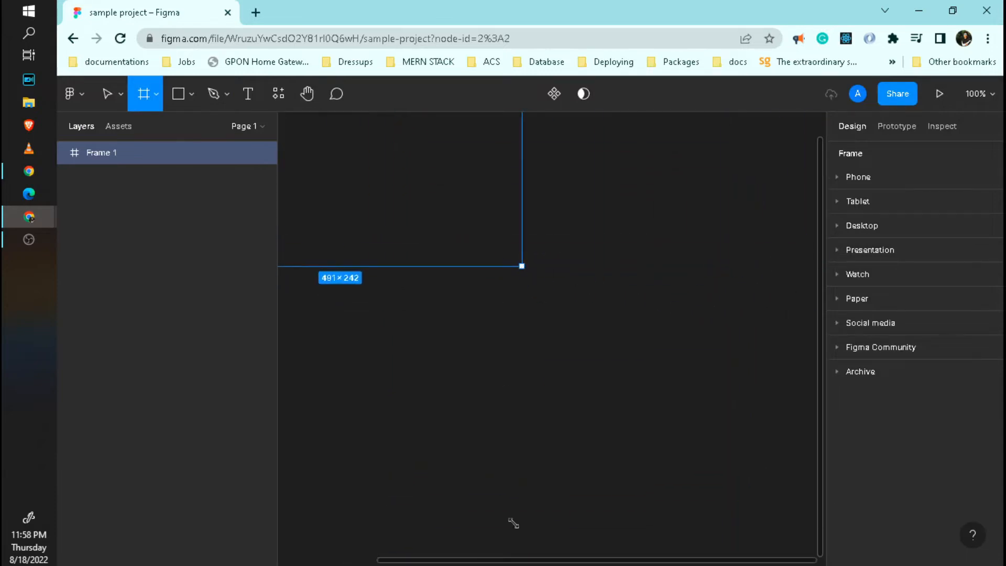
scroll(472, 540, "left", 5)
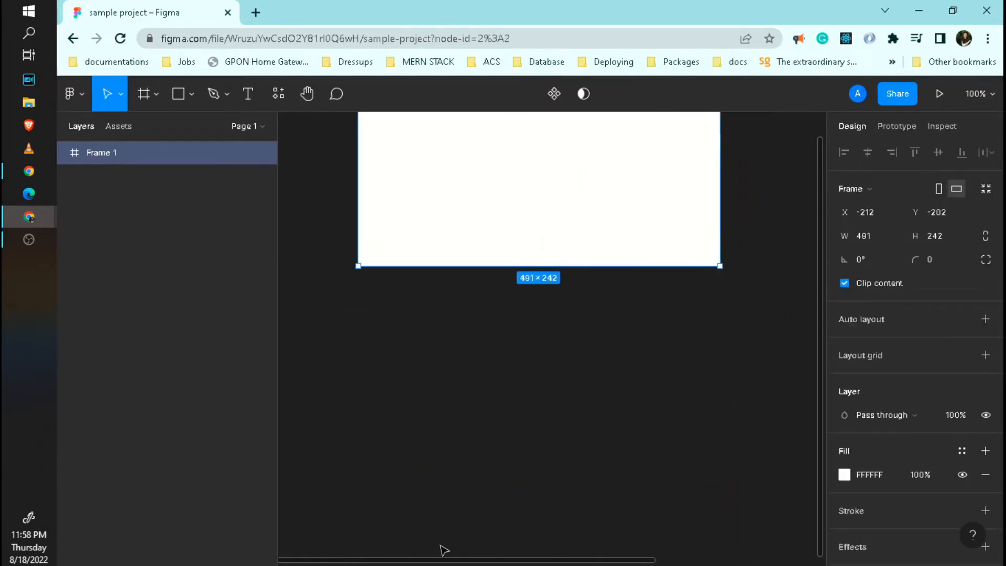
scroll(559, 391, "up", 3)
left_click_drag(718, 330, 713, 475)
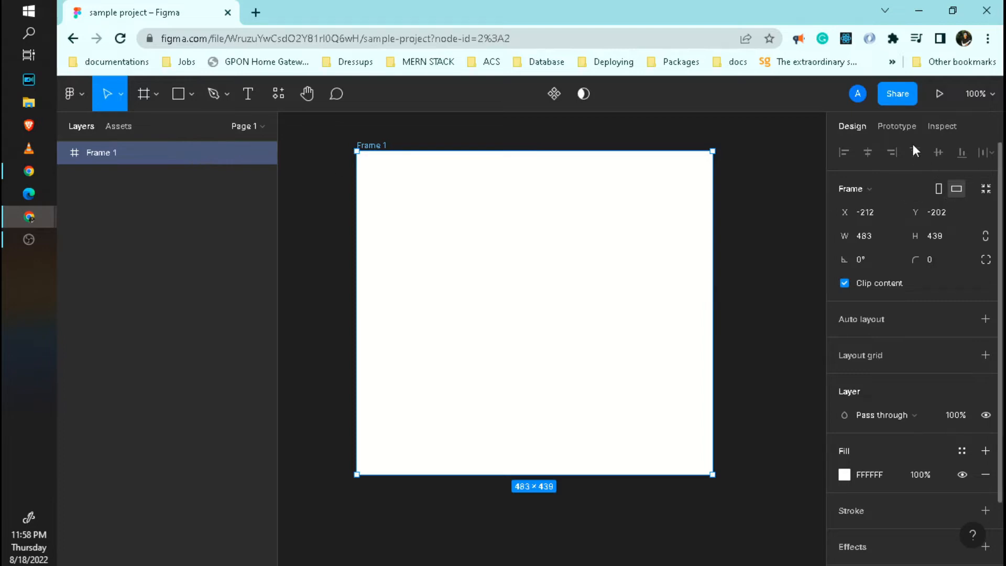
Set the frame's width to 1200 and its height to 1080.
scroll(917, 441, "down", 2)
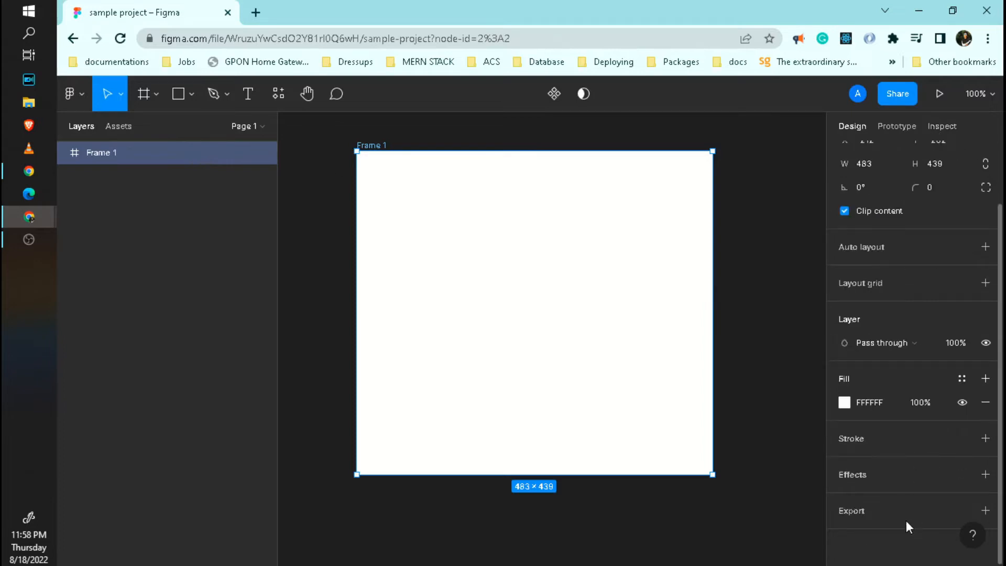
scroll(906, 521, "up", 2)
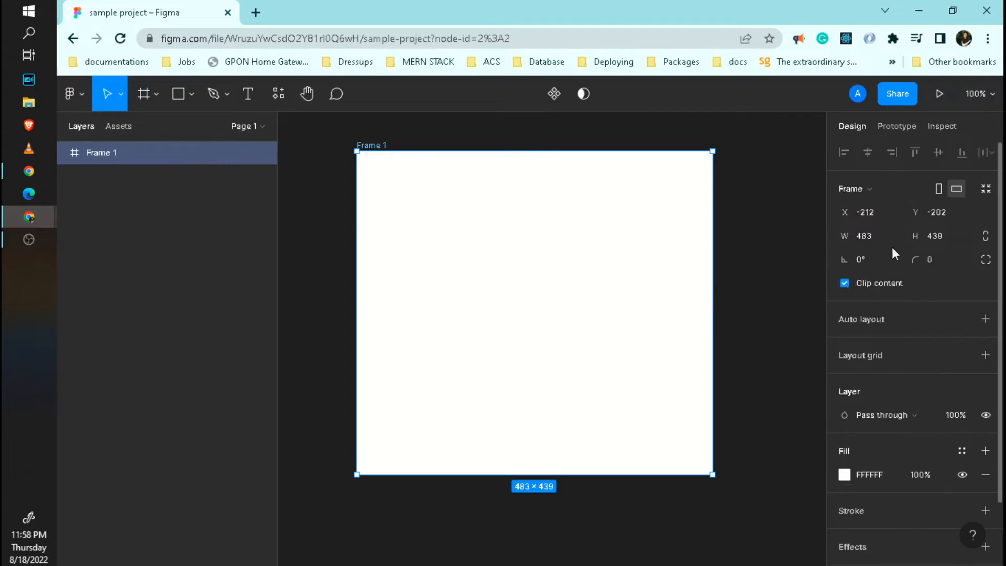
left_click(868, 233)
key("Return")
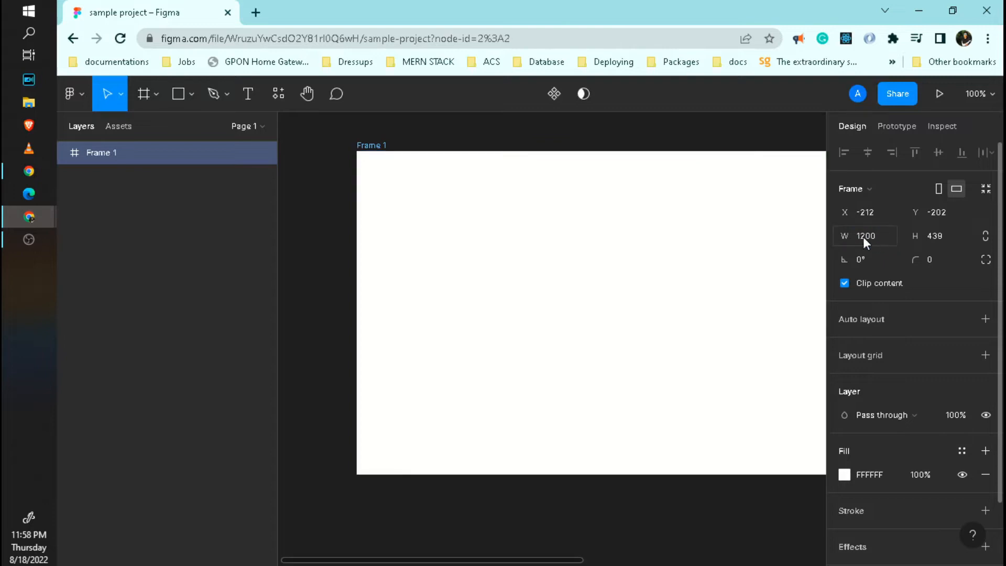
left_click(936, 238)
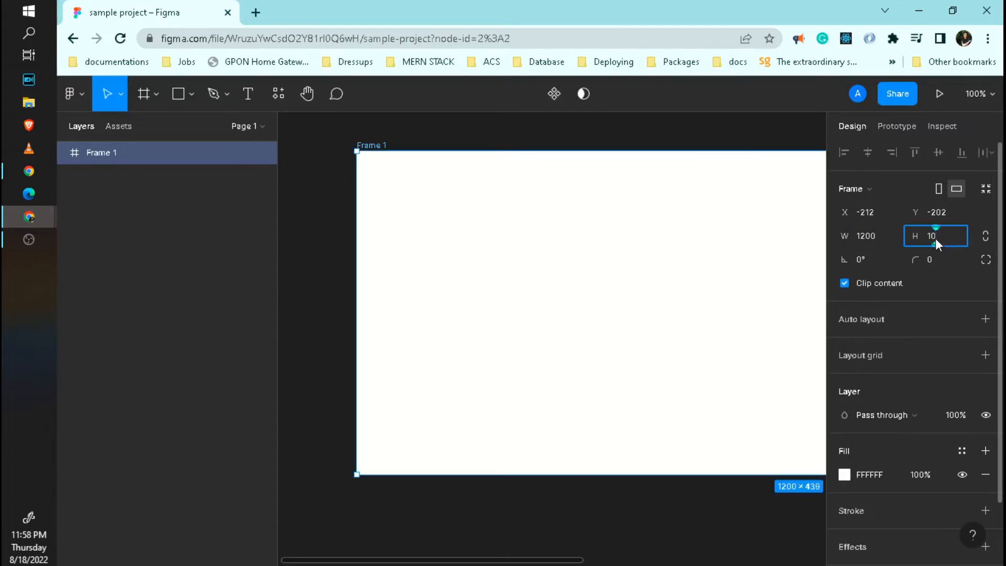
key("Return")
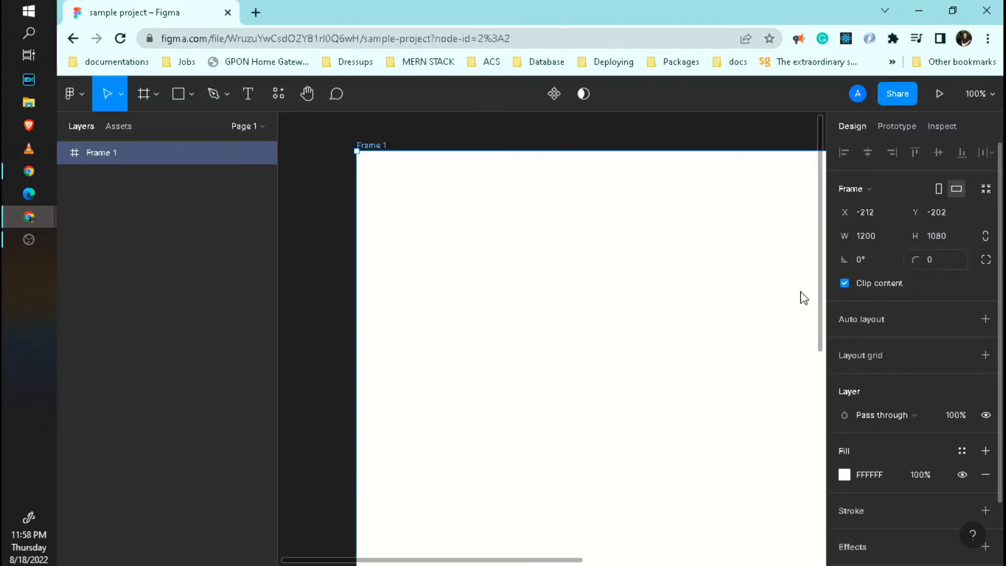
Resize the frame by its corner to about 1066 × 933.
scroll(456, 343, "down", 3)
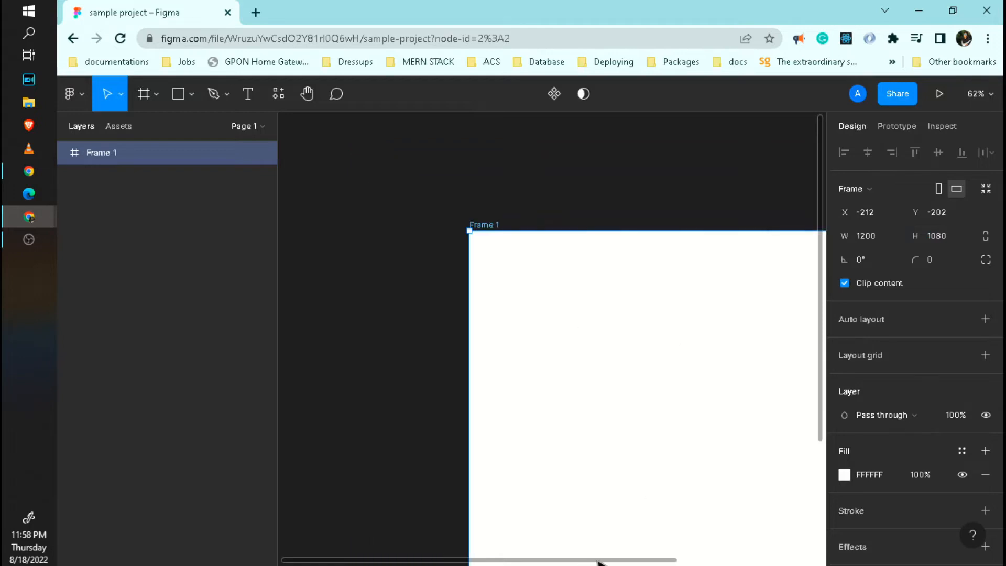
left_click_drag(596, 561, 764, 565)
scroll(770, 465, "down", 3)
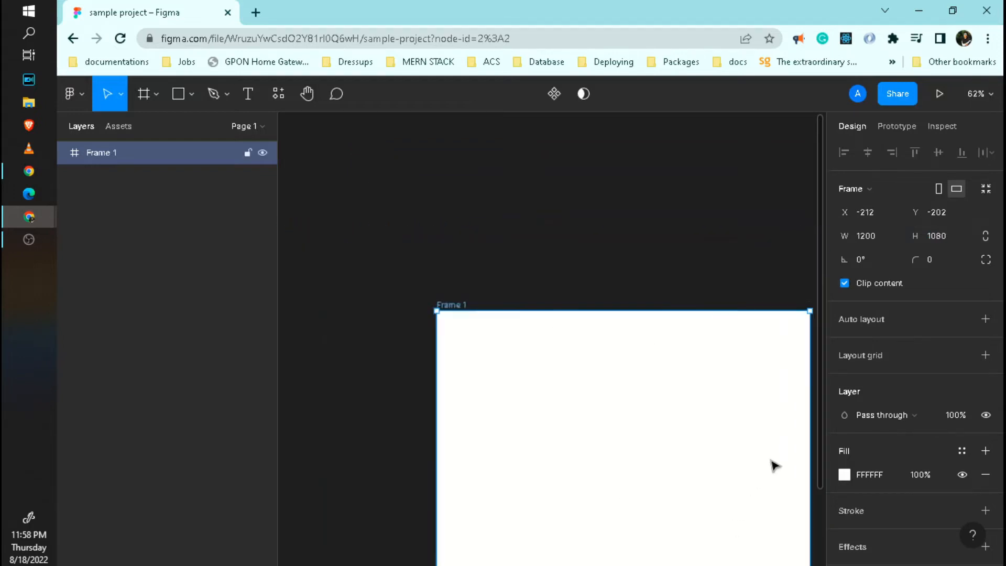
scroll(781, 459, "up", 1)
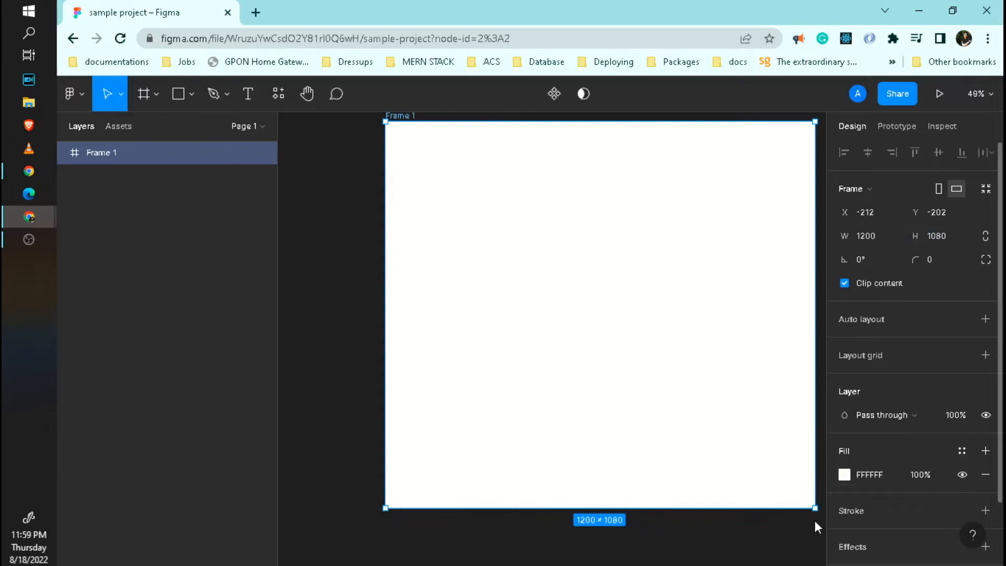
left_click_drag(813, 510, 770, 463)
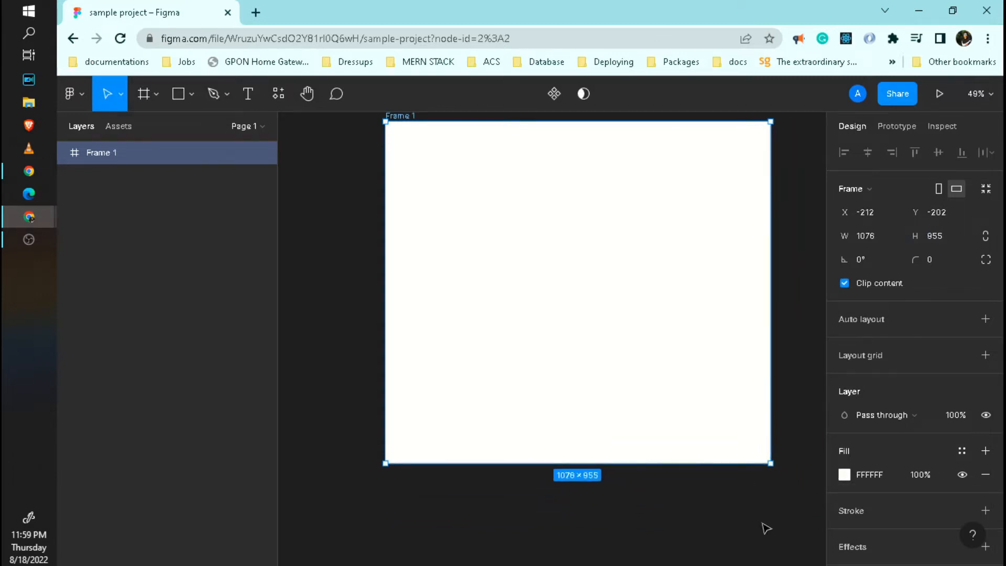
scroll(624, 373, "up", 1)
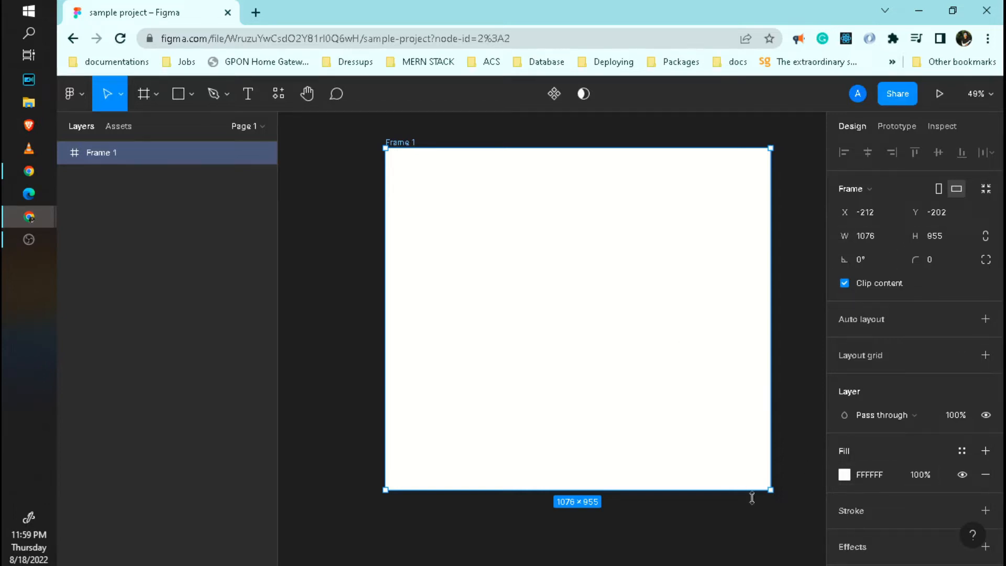
mouse_move(770, 490)
left_mouse_down()
mouse_move(753, 471)
mouse_move(767, 483)
left_mouse_up()
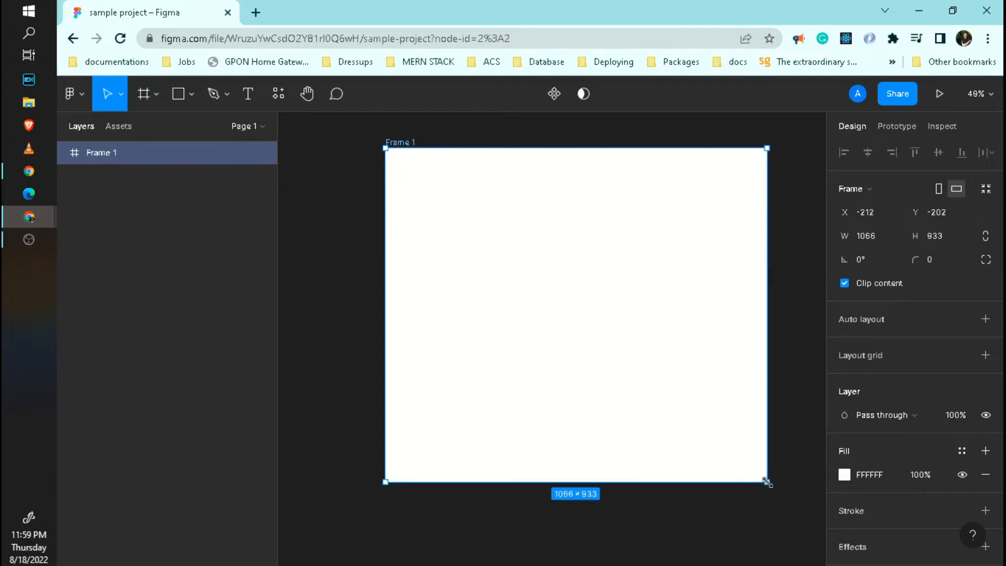
Try the canvas colour as the frame's fill with the eyedropper, and set the fill to the greyish shade 9D9393.
left_click(844, 475)
left_click_drag(664, 208, 678, 291)
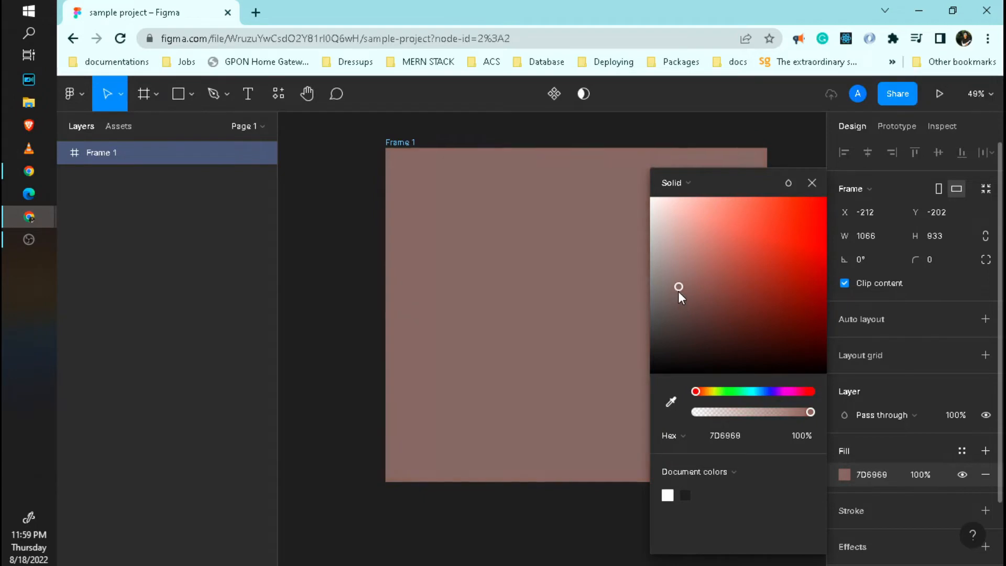
left_click(671, 404)
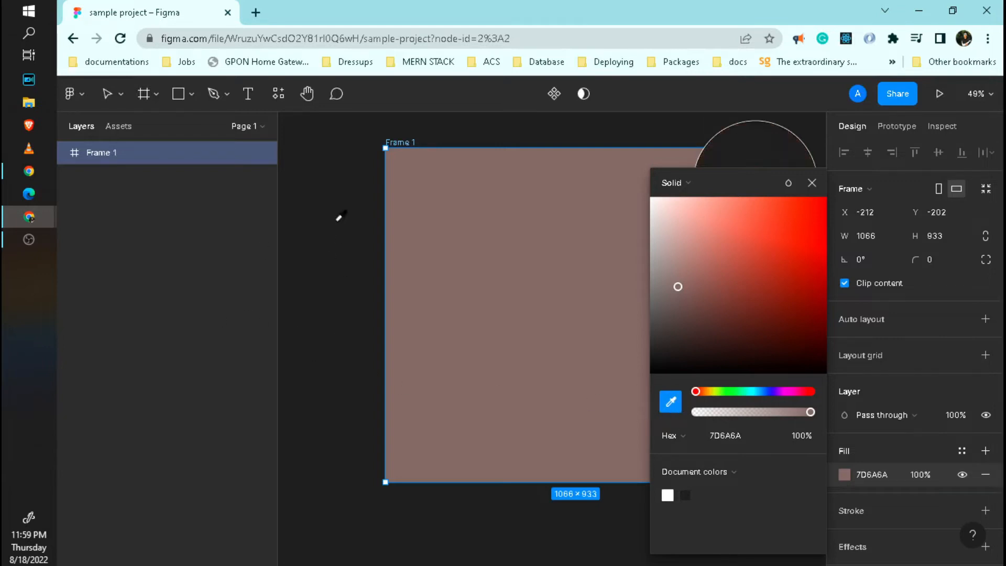
left_click(338, 197)
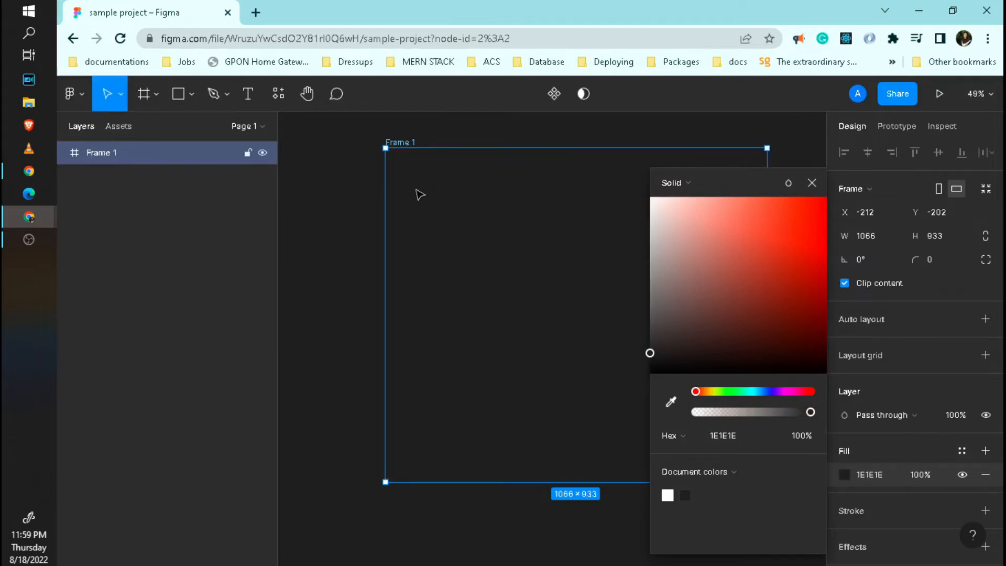
left_click_drag(679, 315, 661, 269)
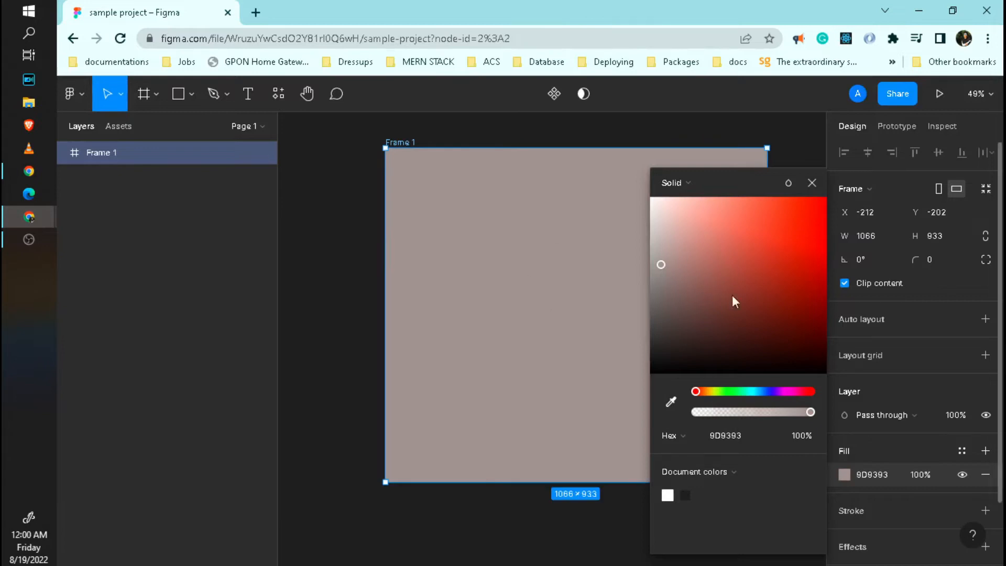
left_click(812, 183)
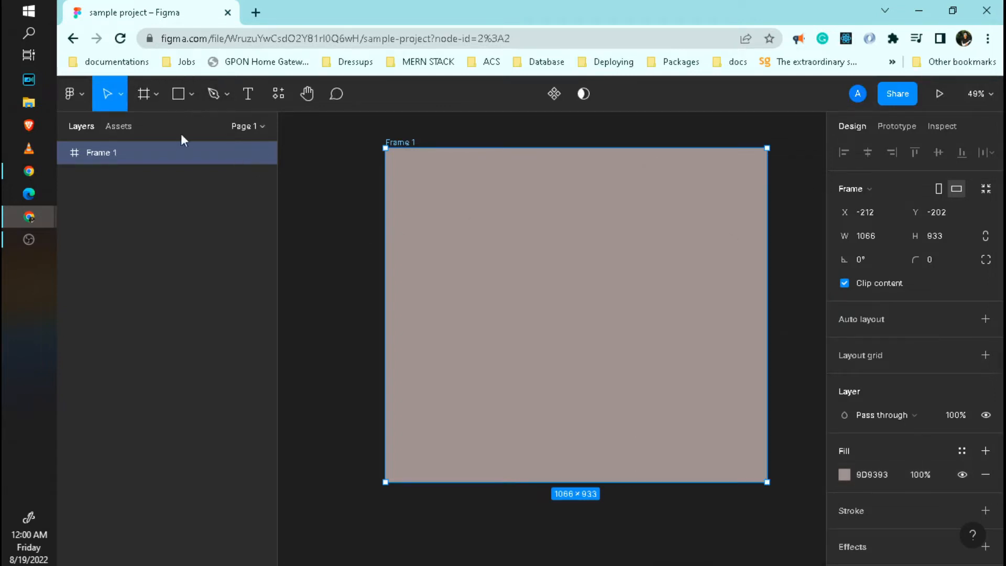
Rename the frame's layer as "Login page".
mouse_move(58, 168)
double_click(105, 153)
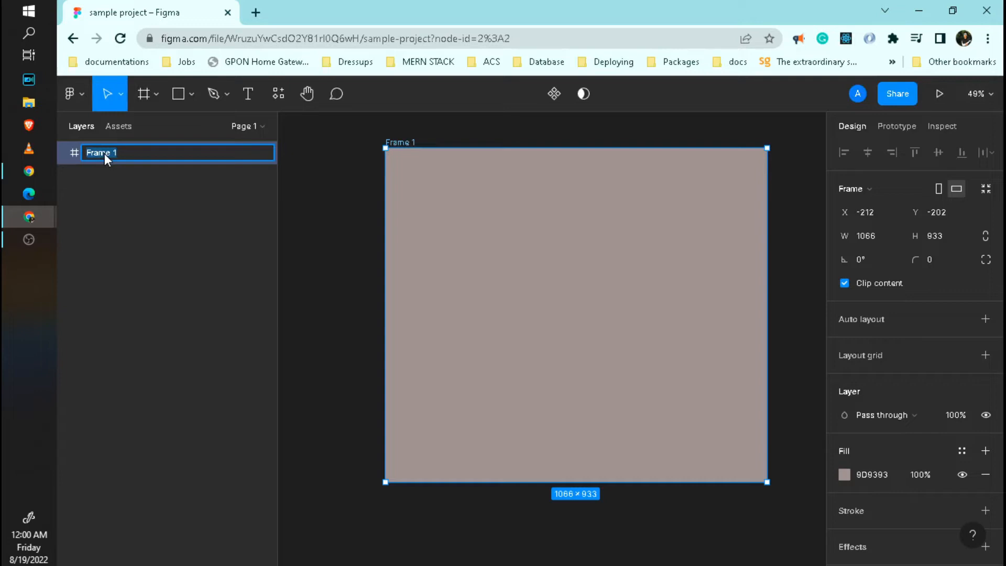
left_click(134, 207)
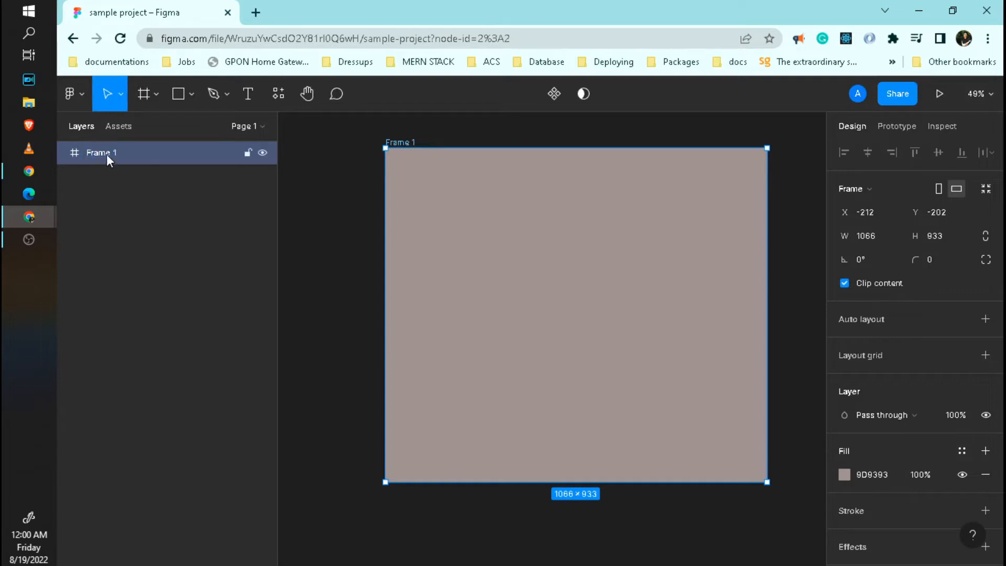
double_click(107, 157)
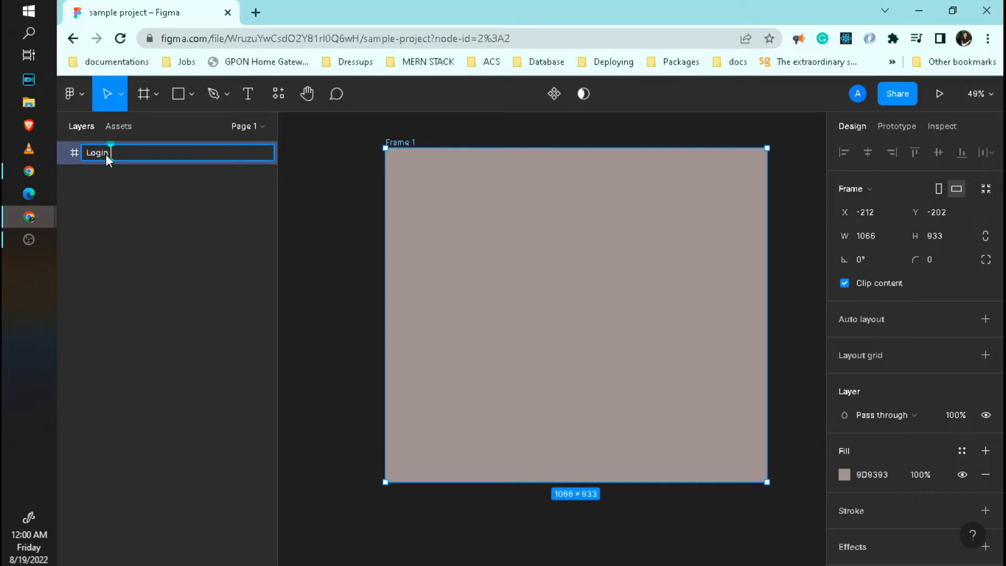
type("Login page")
key("Return")
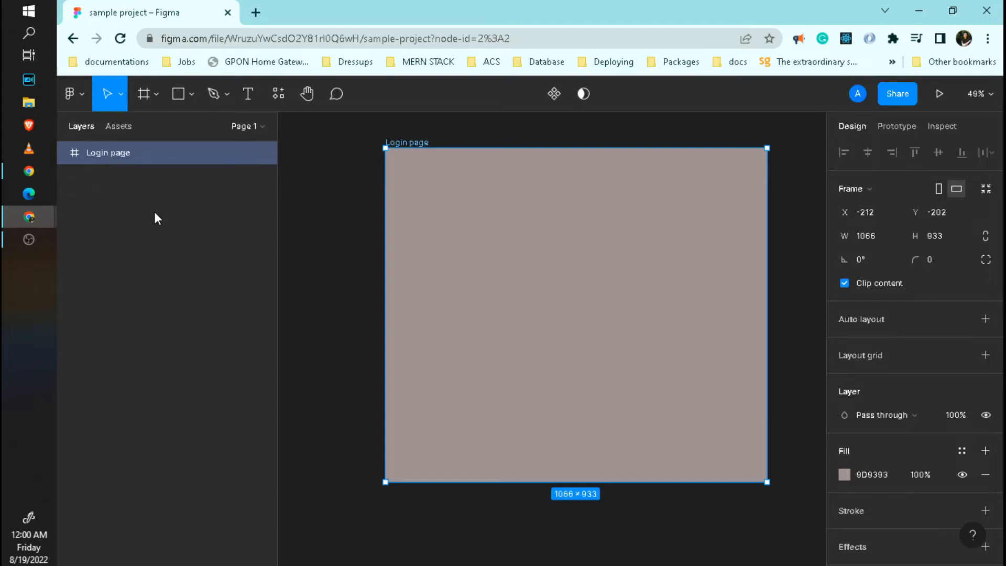
Draw a rectangle of about 679 × 737 inside the Login page frame and centre it at about X 193, Y 98.
left_click(158, 95)
left_click(198, 92)
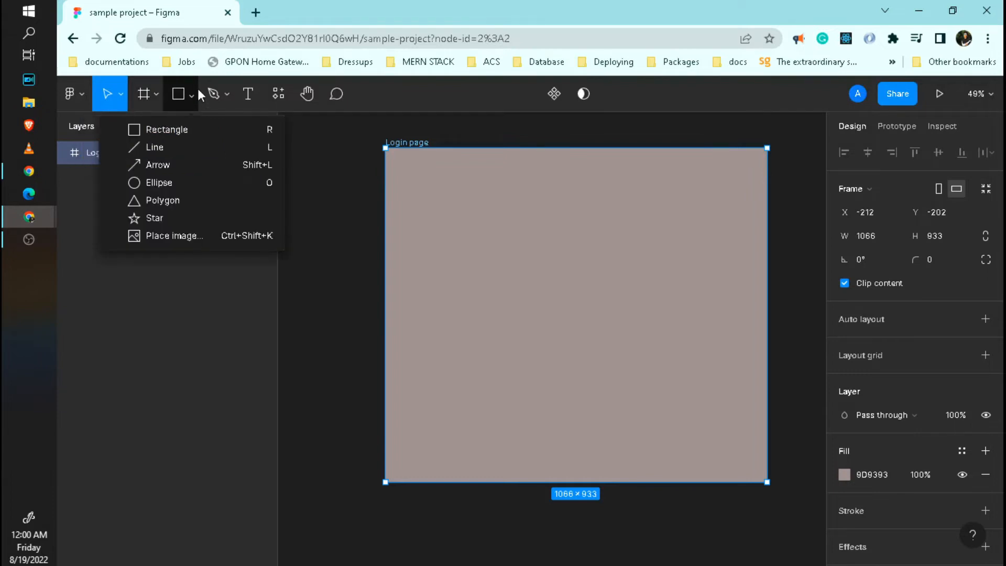
left_click(190, 129)
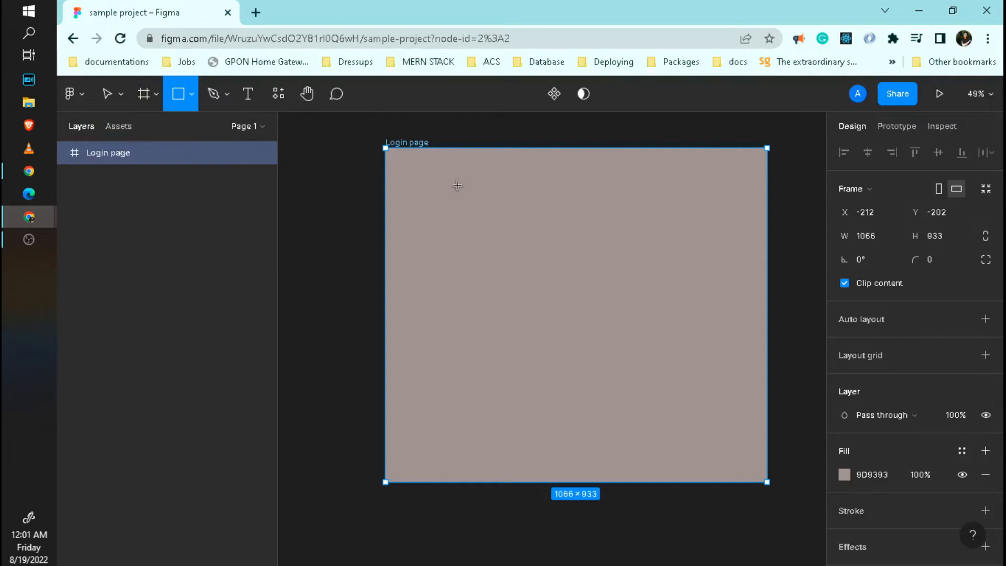
left_click_drag(457, 185, 521, 250)
left_click_drag(562, 308, 700, 449)
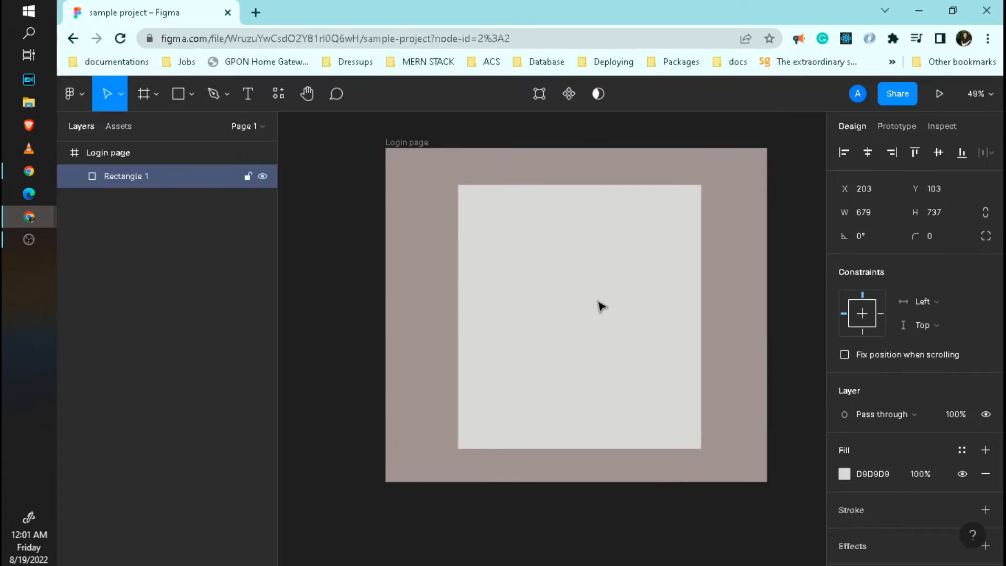
left_click_drag(598, 301, 593, 301)
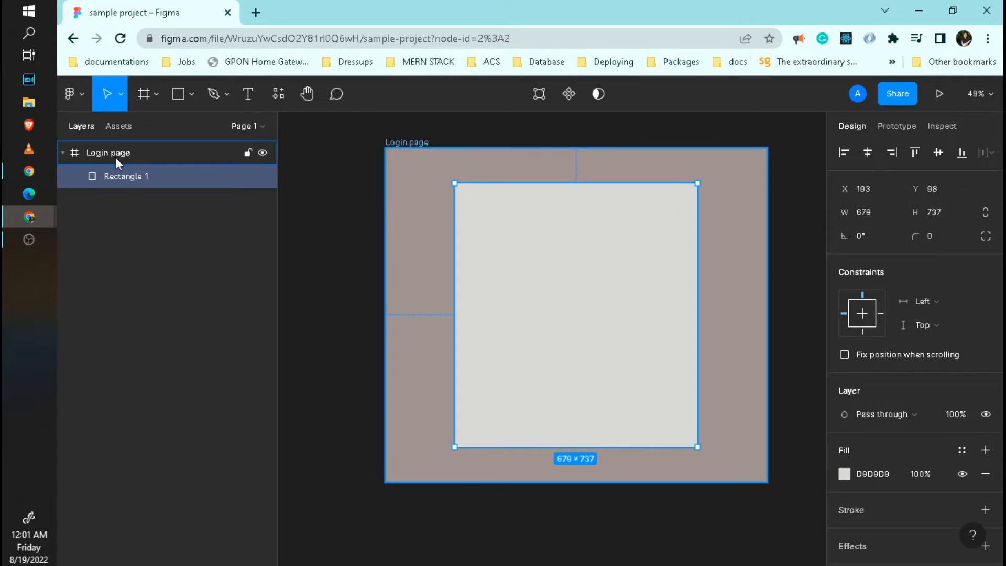
left_click(63, 152)
left_click(63, 152)
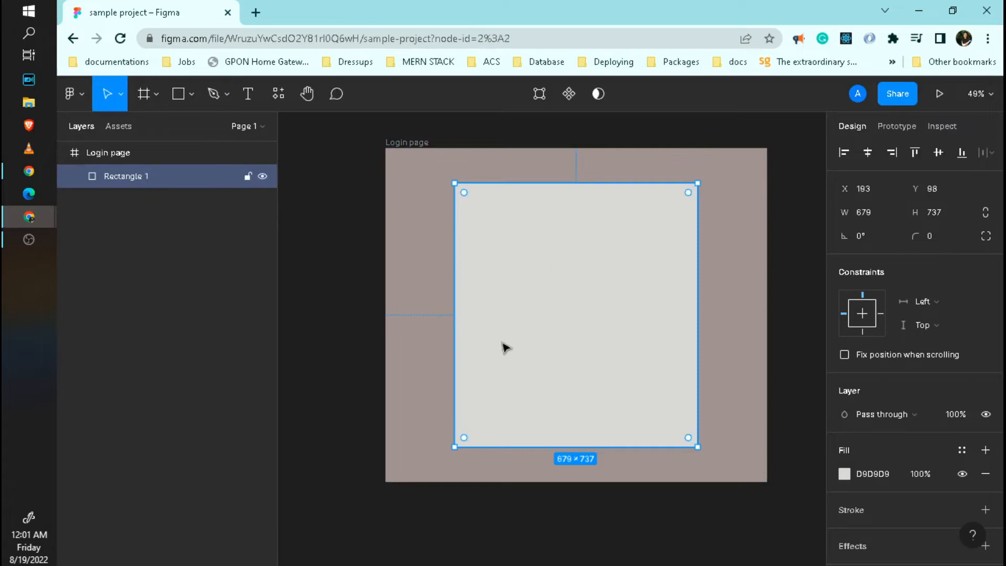
left_click(731, 314)
left_click(591, 272)
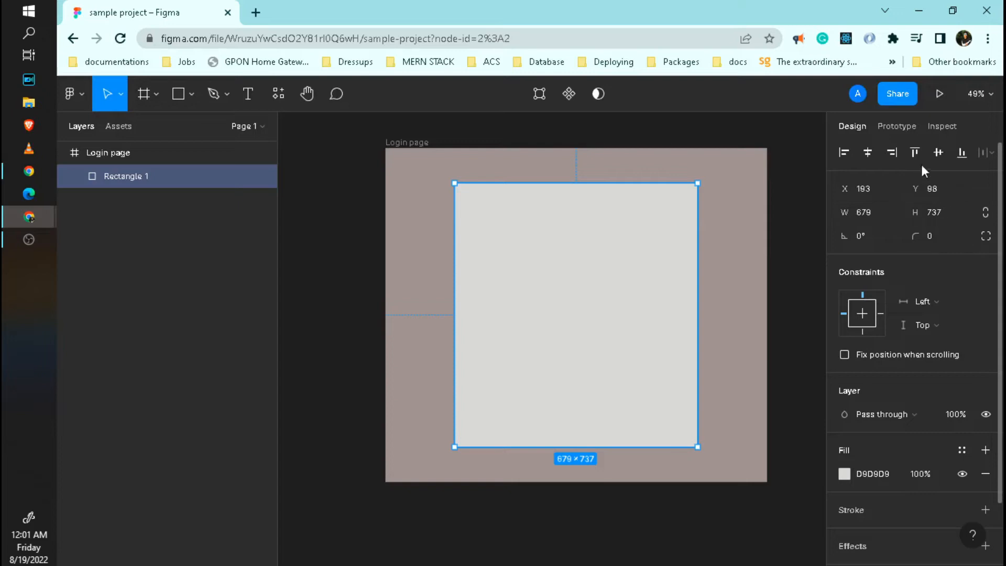
left_click(715, 360)
Set the corner radius of the rectangle inside the Login page frame to 10.
left_click(545, 333)
left_click(932, 238)
type("10")
key("Return")
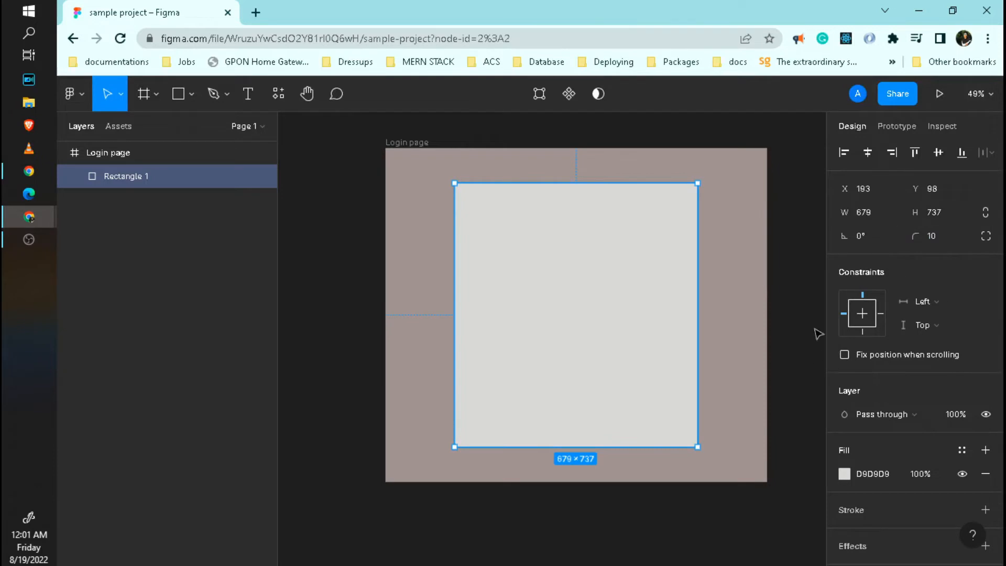
left_click(793, 313)
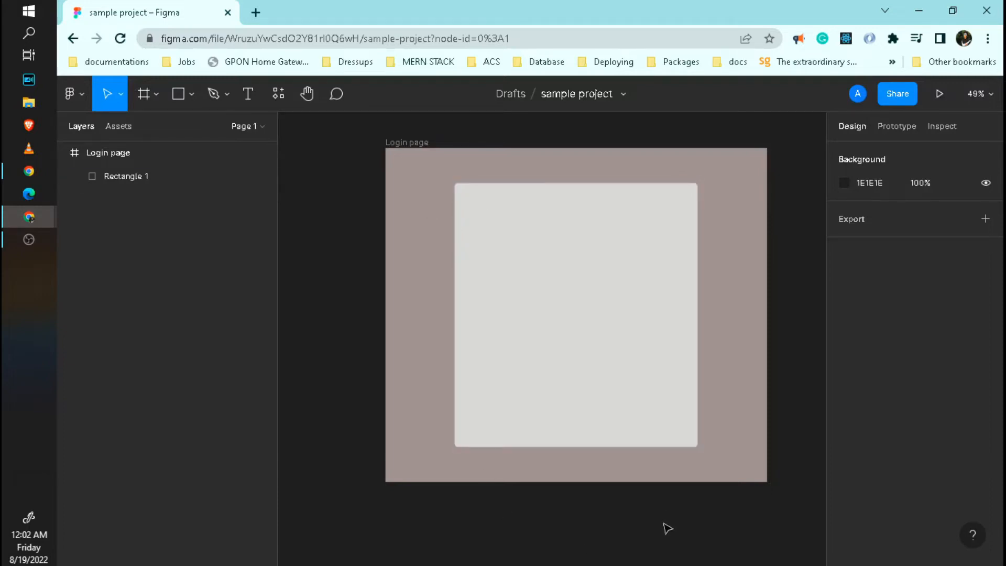
left_click(600, 331)
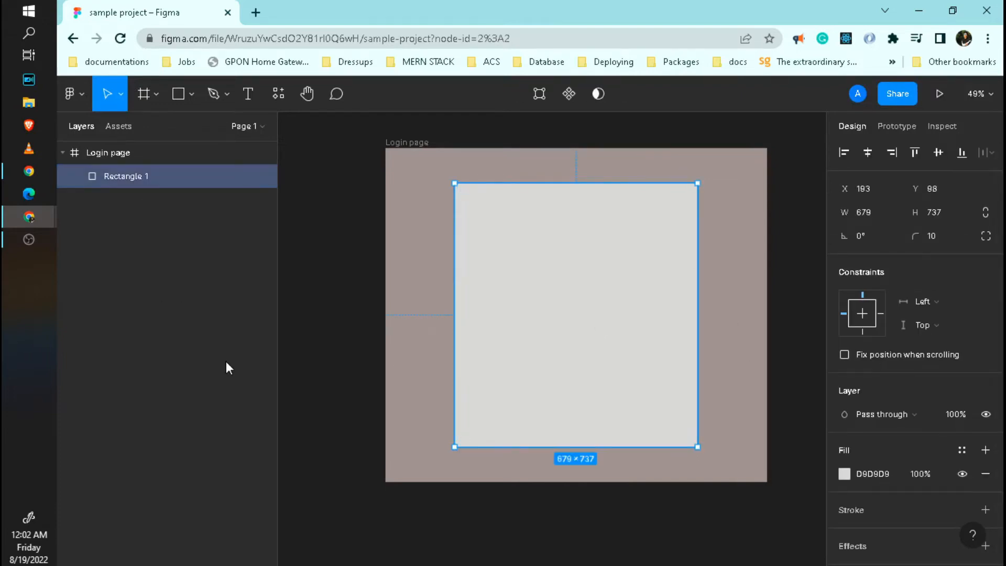
left_click(736, 540)
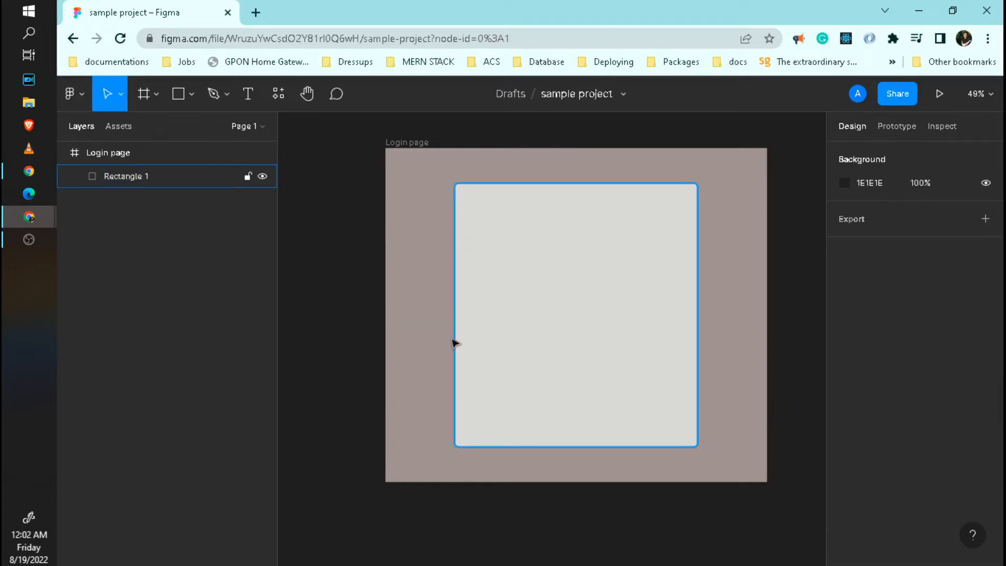
Add a text box of about 494 × 124 in the upper part of the rectangle containing "Login Page".
left_click(192, 94)
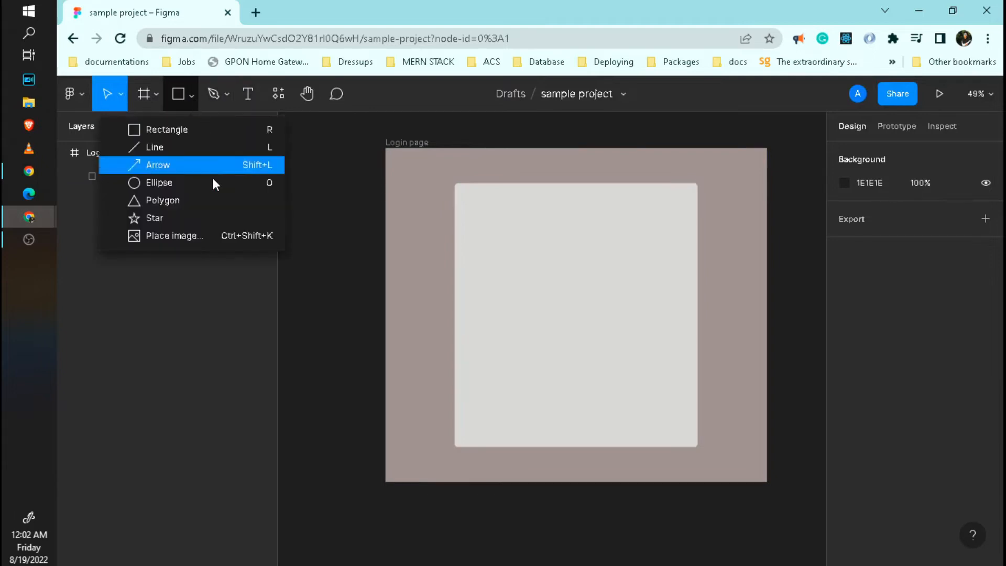
left_click(195, 183)
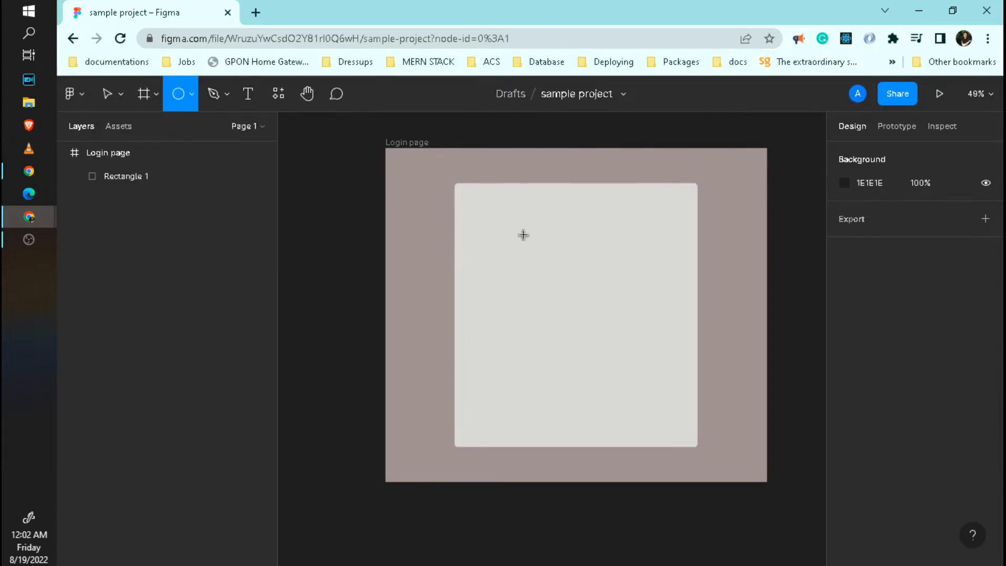
left_click(250, 95)
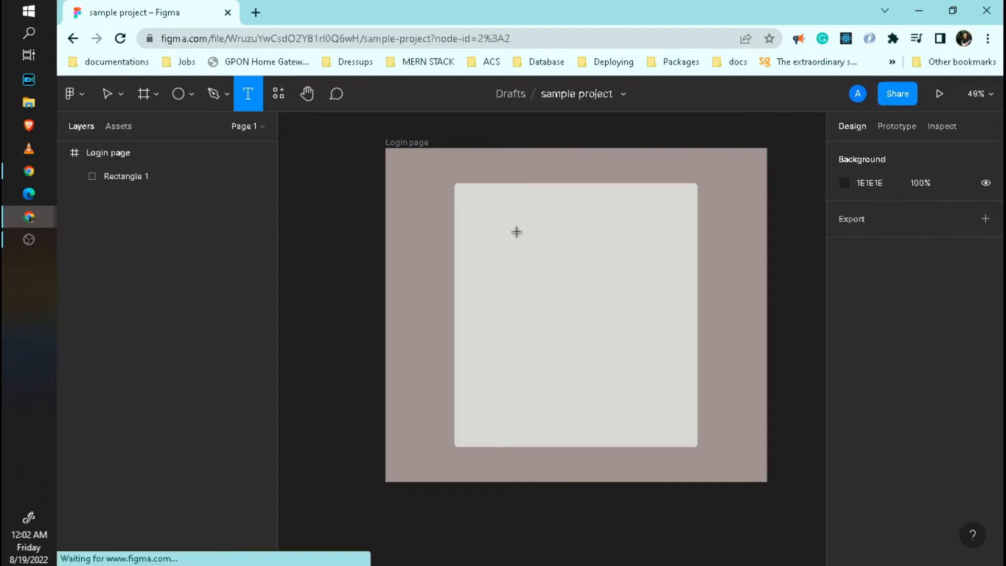
left_click_drag(490, 213, 669, 259)
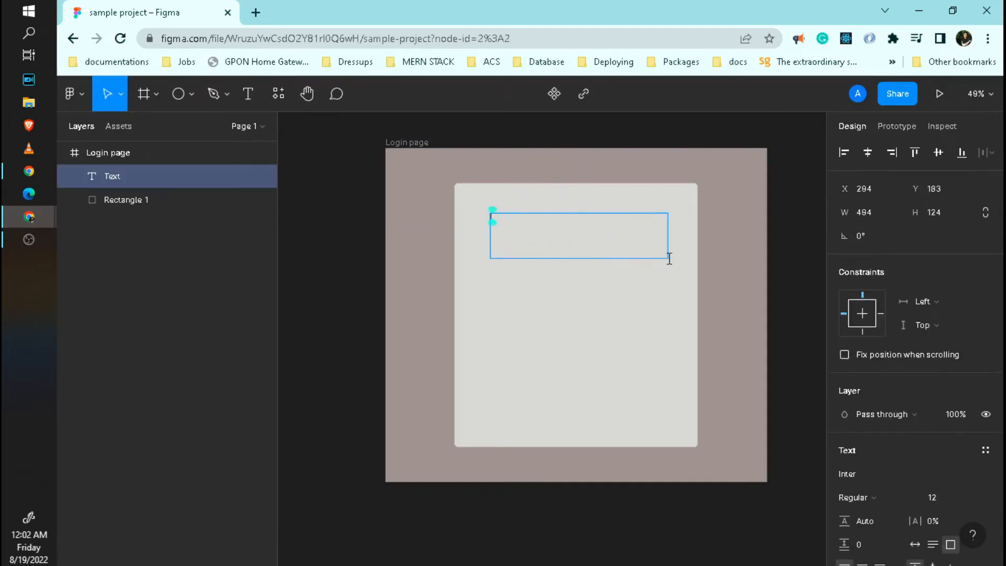
type("Fun")
key("BackSpace")
key("BackSpace")
key("BackSpace")
type("Logi")
type("nPAre")
key("Right")
key("BackSpace")
key("BackSpace")
key("BackSpace")
type("age")
scroll(532, 215, "up", 5)
scroll(532, 215, "up", 5)
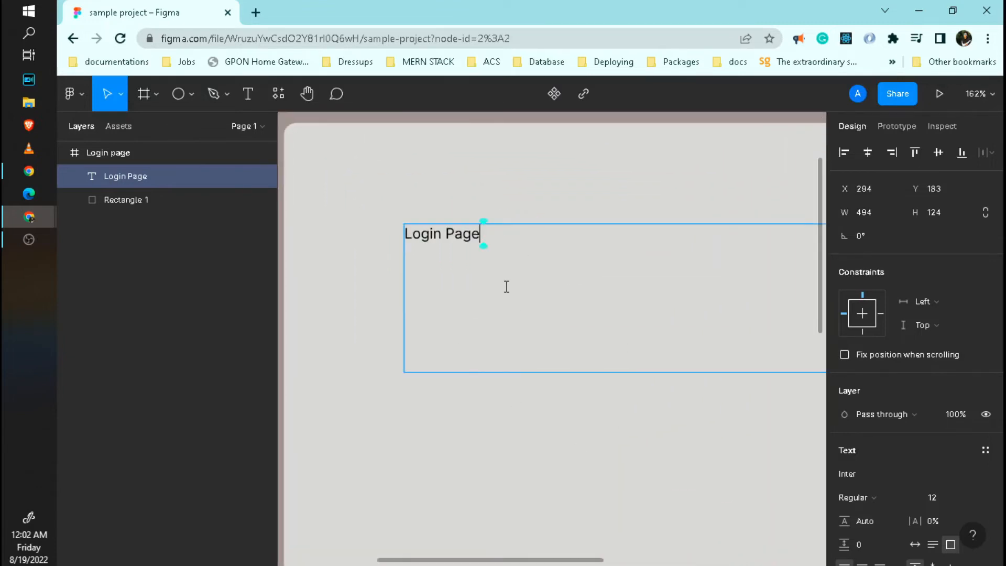
scroll(507, 287, "down", 5)
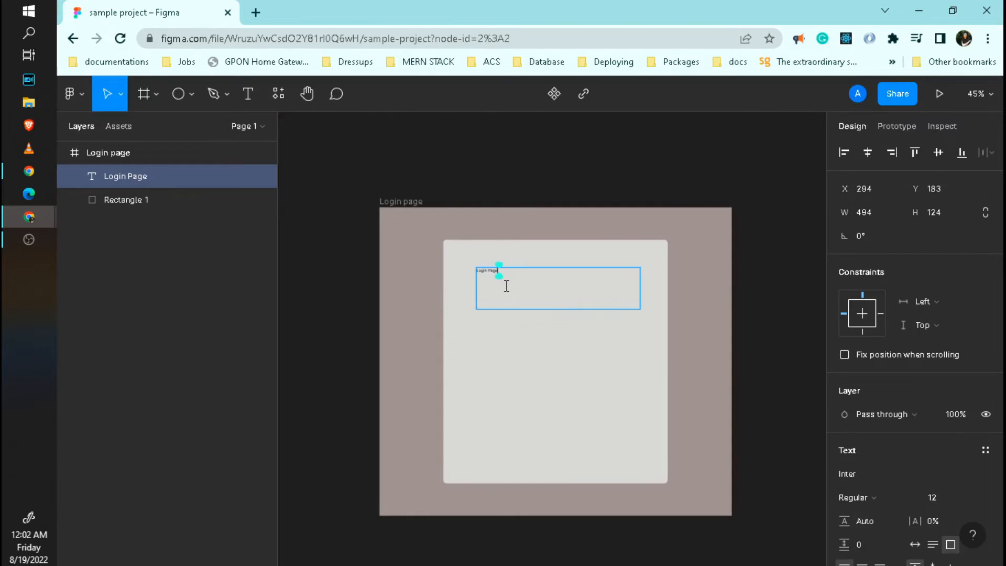
scroll(507, 287, "up", 2)
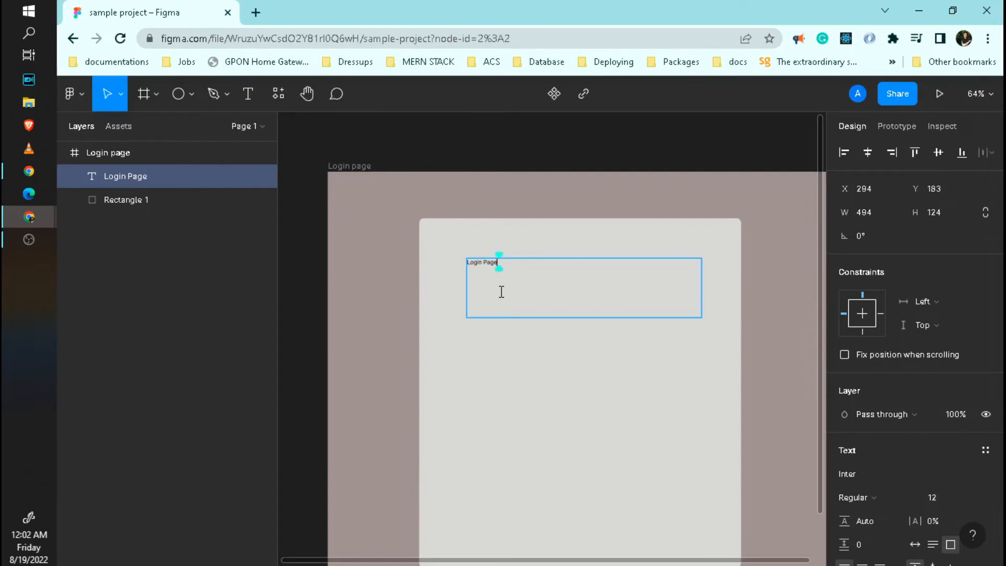
scroll(501, 291, "up", 2)
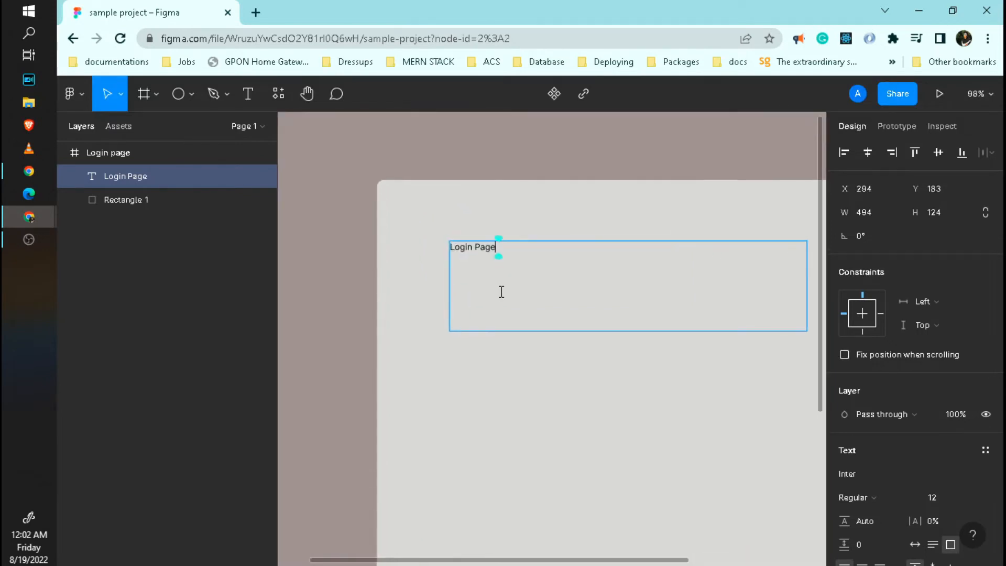
scroll(502, 292, "down", 1)
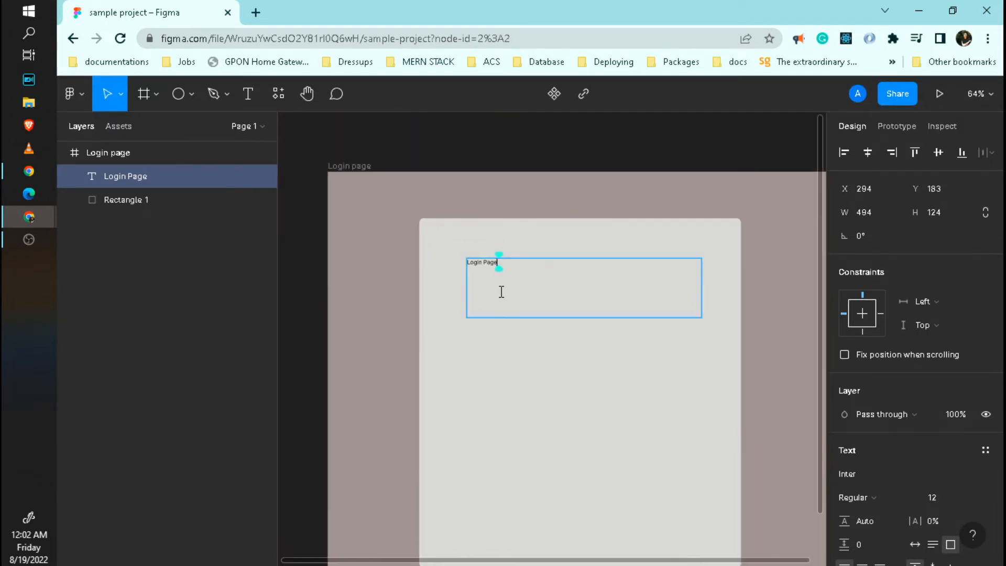
scroll(501, 292, "up", 2)
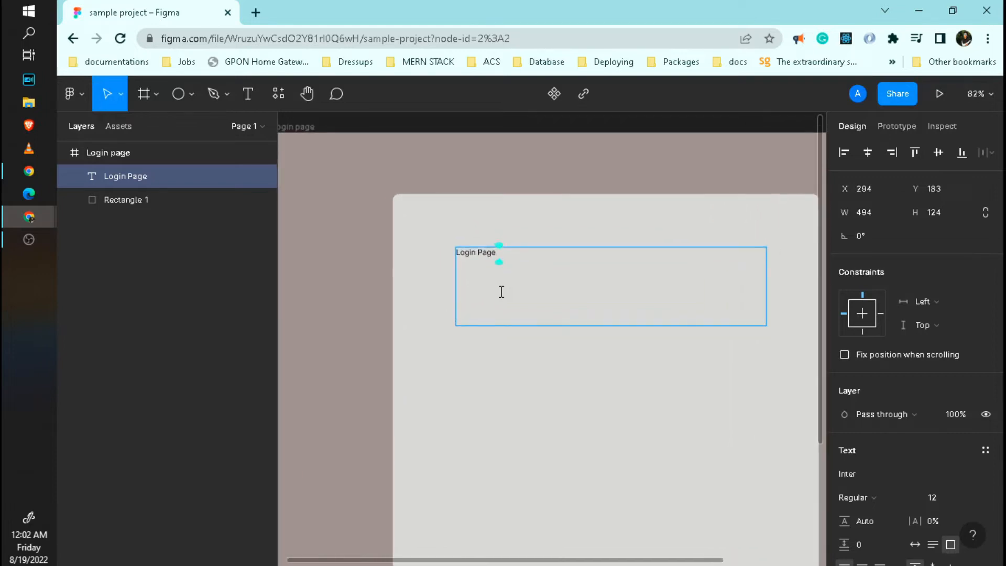
scroll(502, 292, "down", 1)
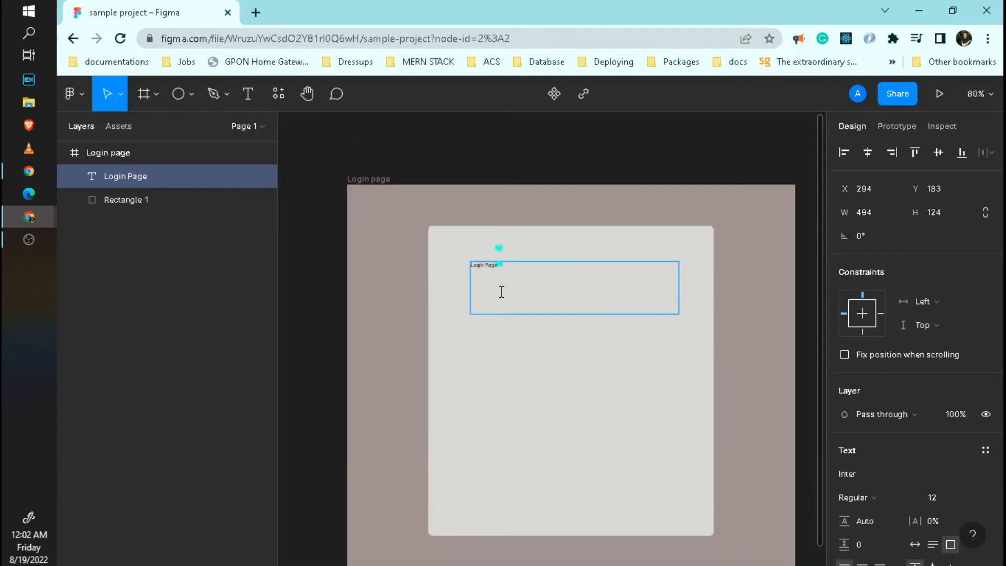
scroll(501, 292, "up", 3)
scroll(517, 404, "down", 3)
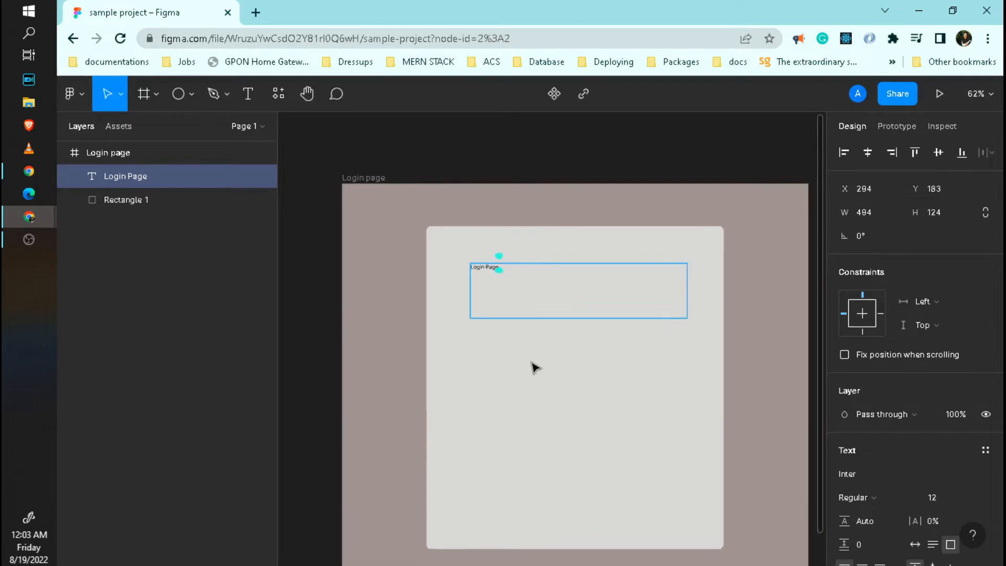
scroll(532, 366, "up", 1)
scroll(483, 287, "up", 5)
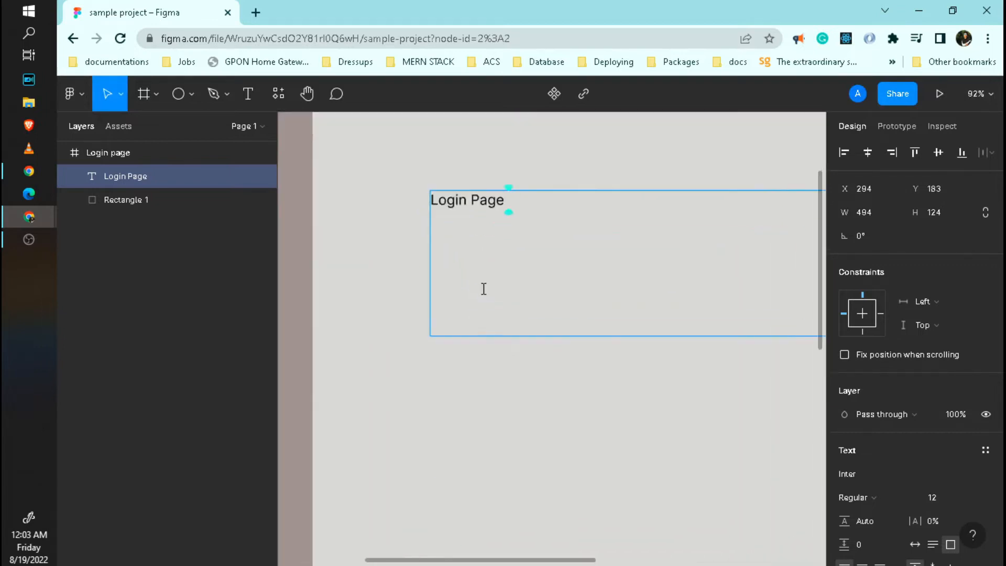
scroll(540, 274, "down", 2)
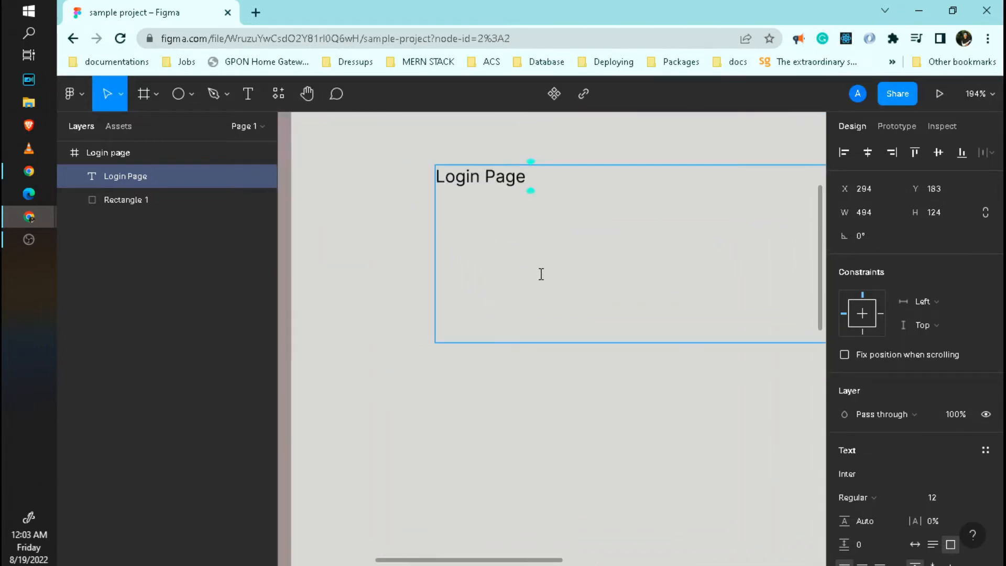
scroll(540, 274, "down", 1)
scroll(541, 274, "up", 2)
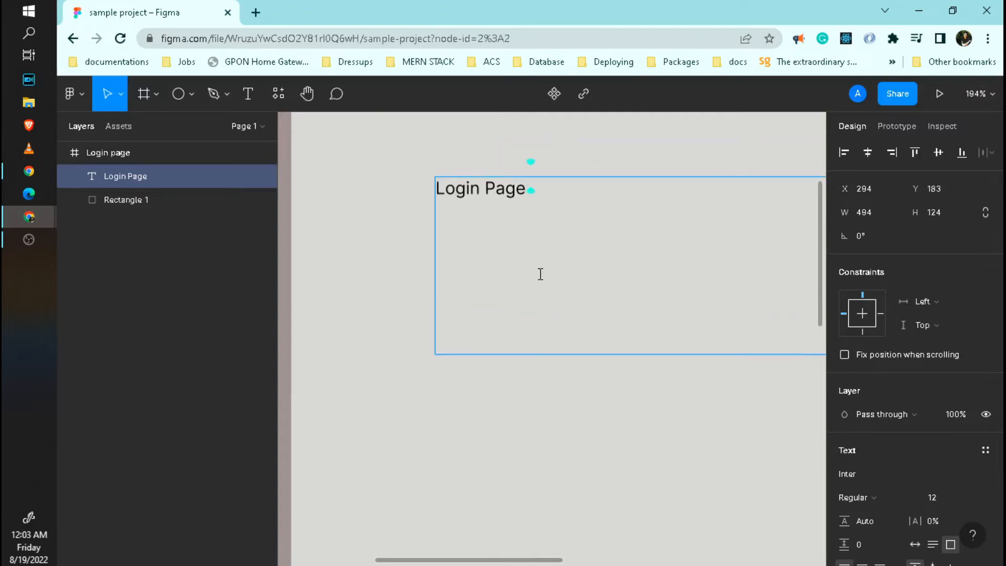
Set the font size of the "Login Page" title text to 32.
scroll(540, 274, "up", 5)
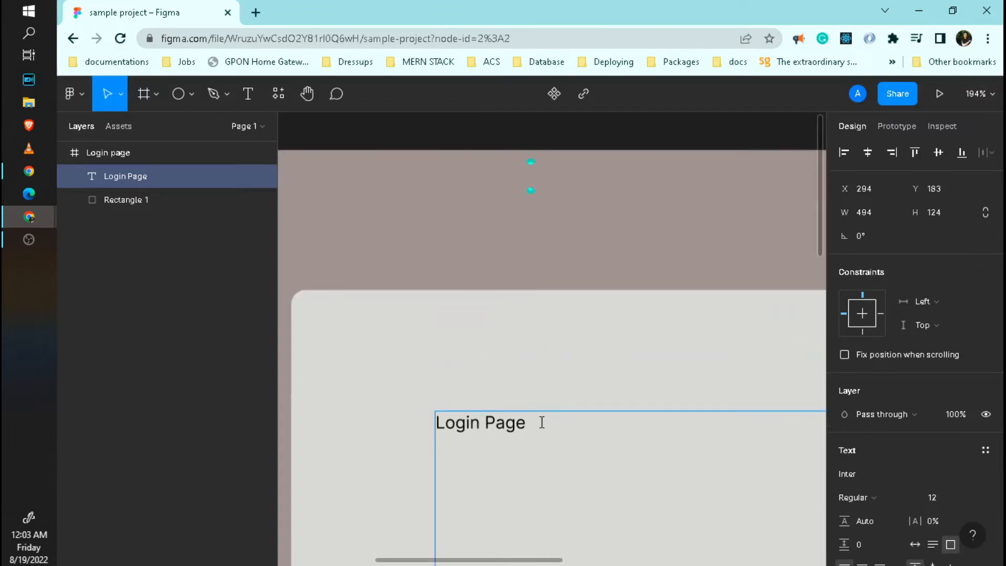
left_click_drag(526, 422, 434, 425)
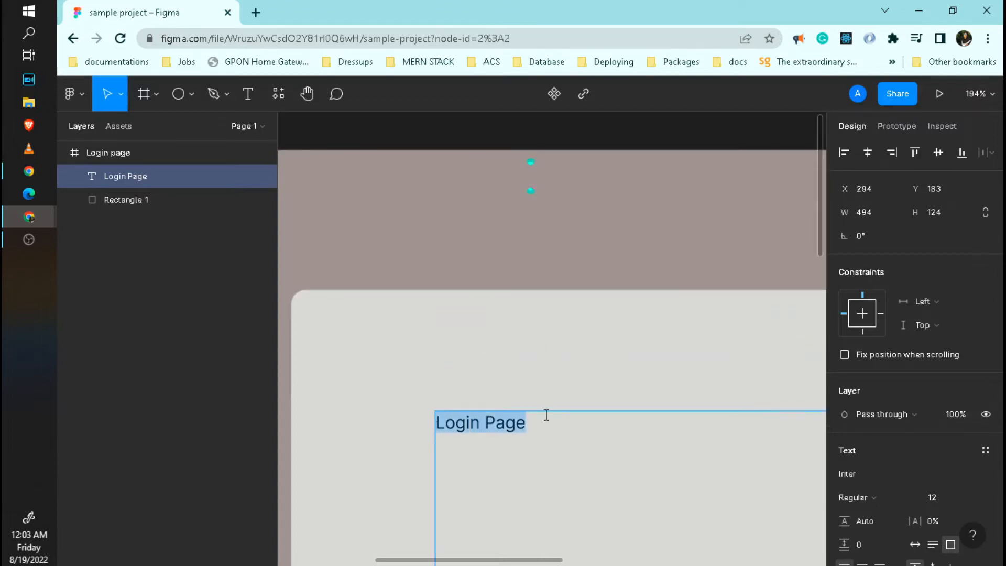
scroll(552, 437, "down", 5)
scroll(555, 440, "down", 1, "ctrl")
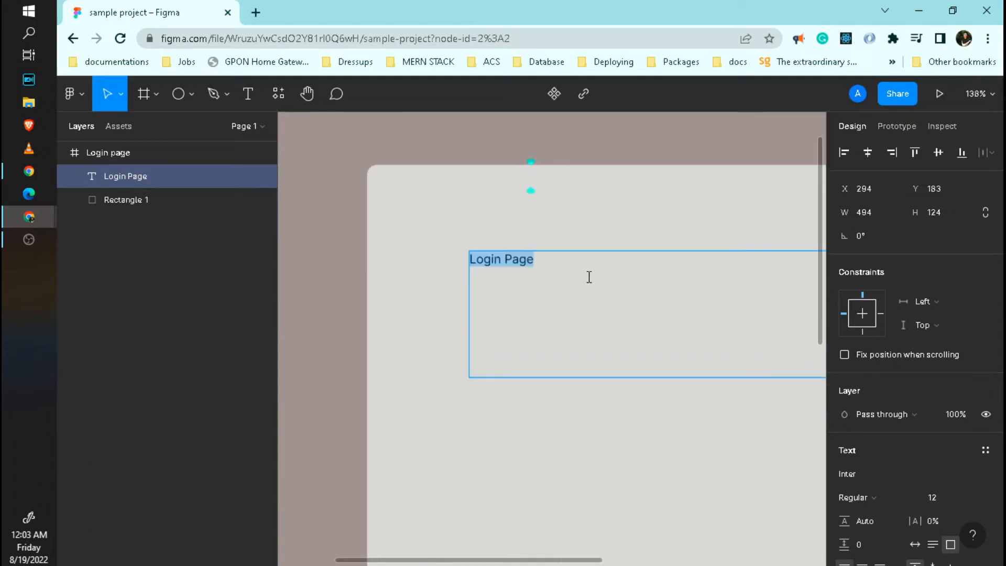
scroll(576, 315, "up", 1)
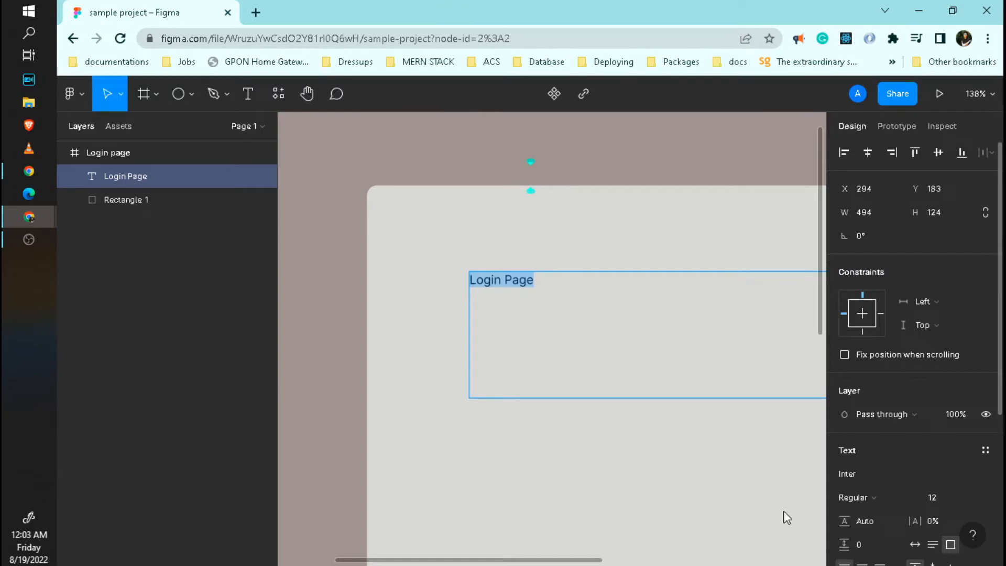
scroll(916, 448, "down", 3)
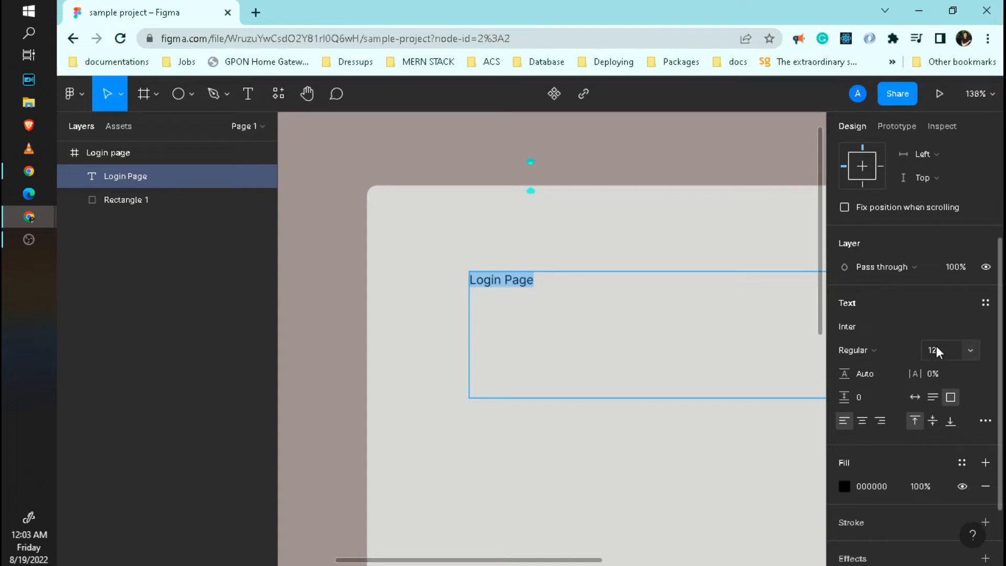
left_click(976, 351)
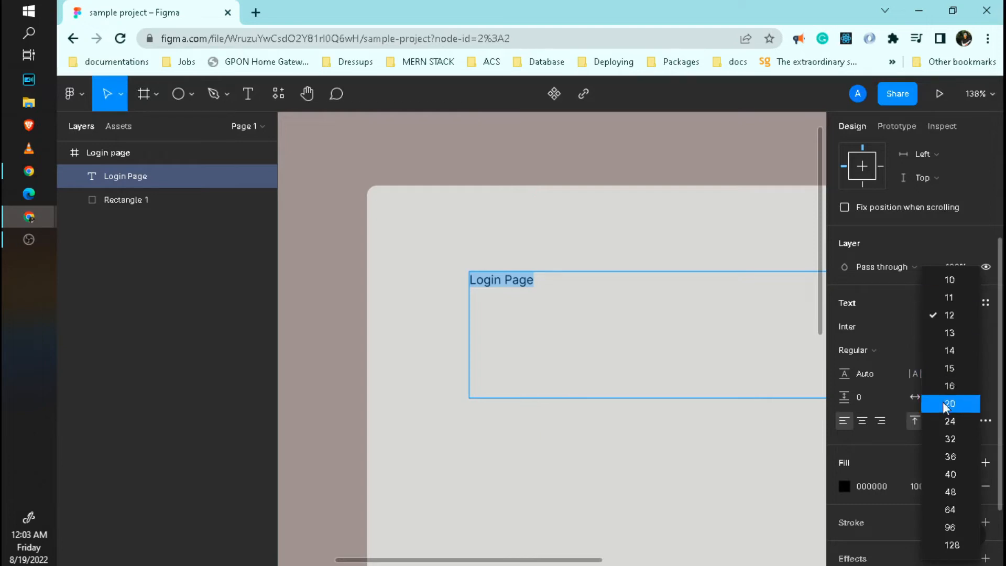
left_click(961, 436)
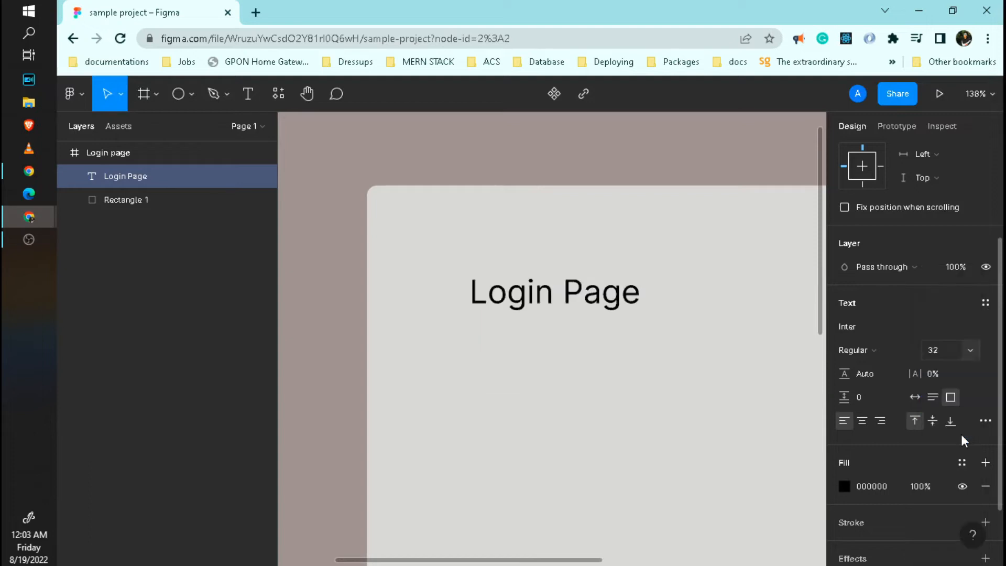
Set the font size of the "Login Page" title text to 36.
scroll(667, 359, "down", 3)
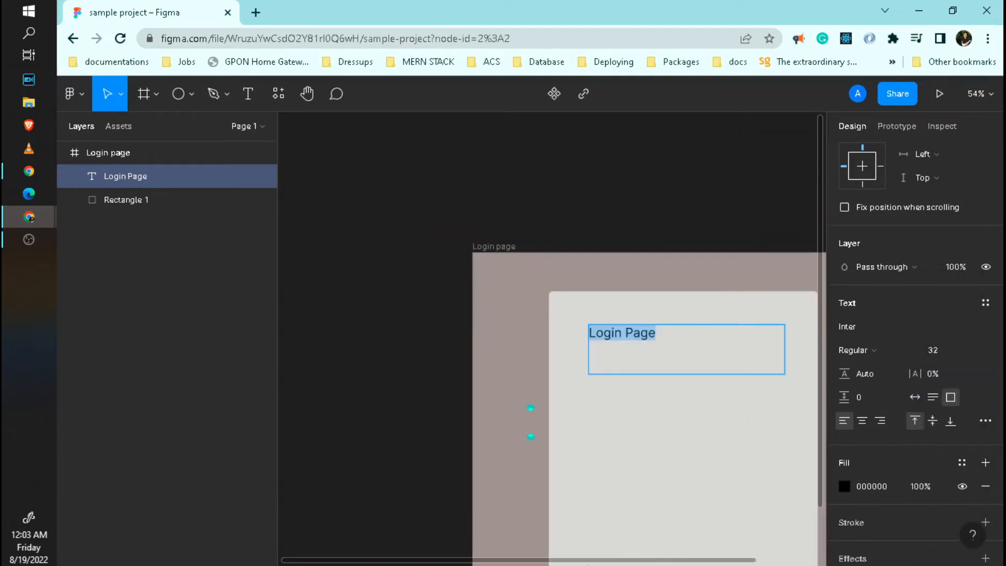
scroll(609, 561, "right", 2)
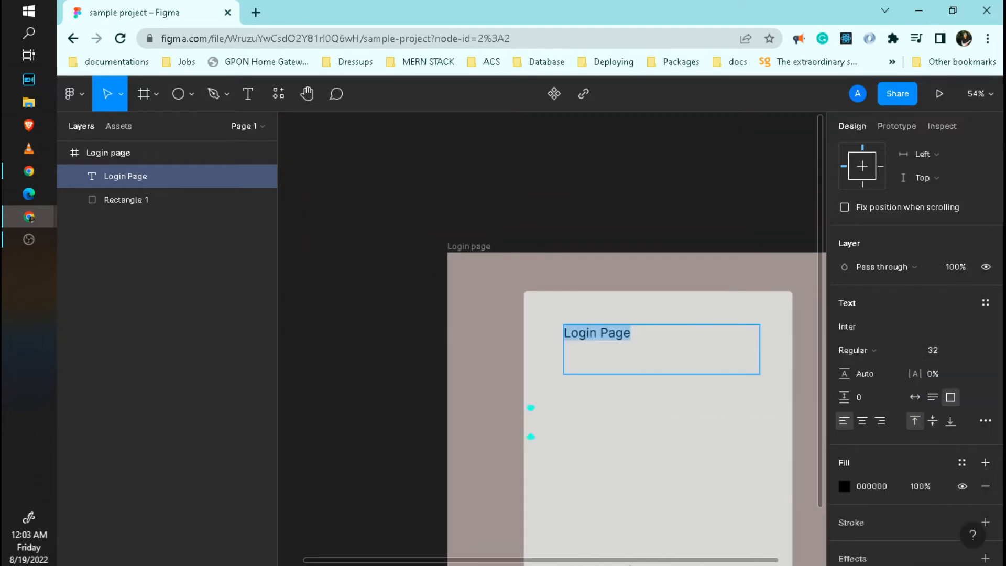
left_click(936, 349)
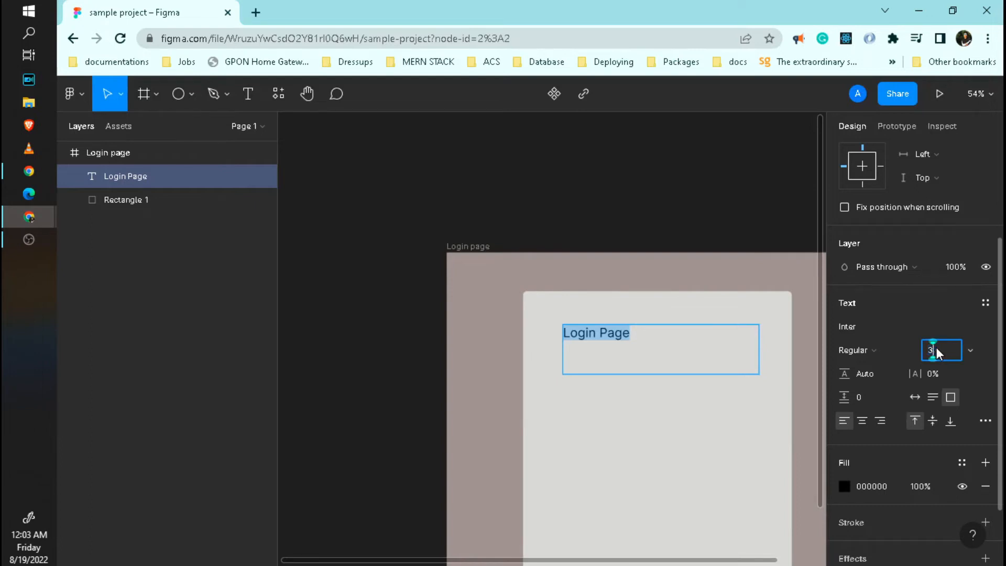
key("Return")
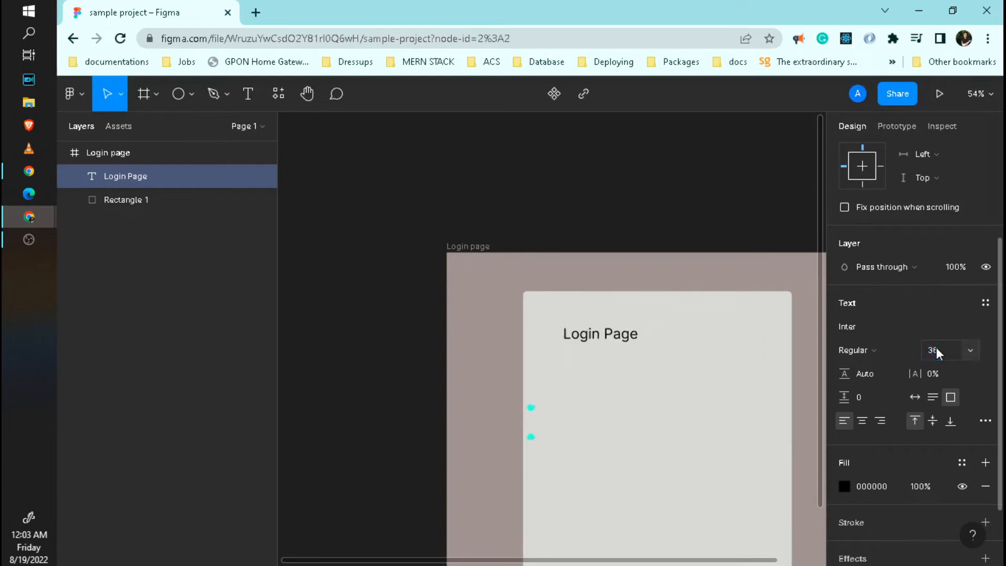
Centre the "Login Page" title horizontally in its text box and align it vertically to the middle.
scroll(683, 436, "down", 1)
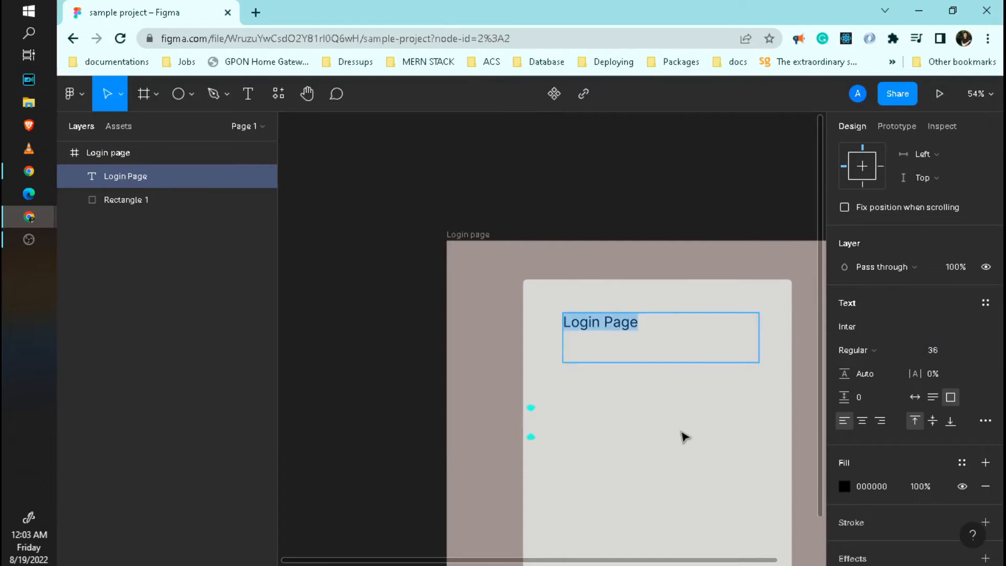
left_click(863, 421)
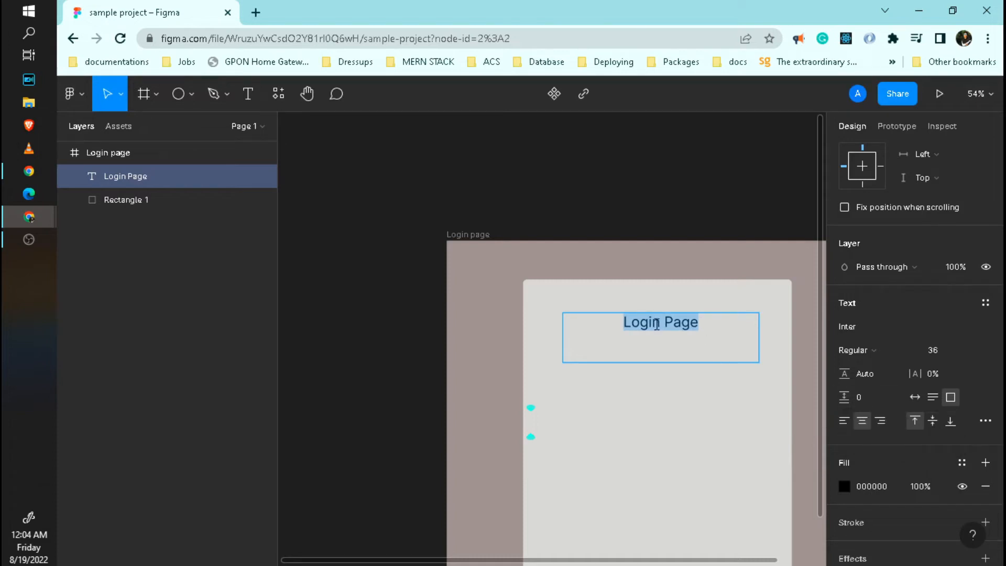
left_click(950, 422)
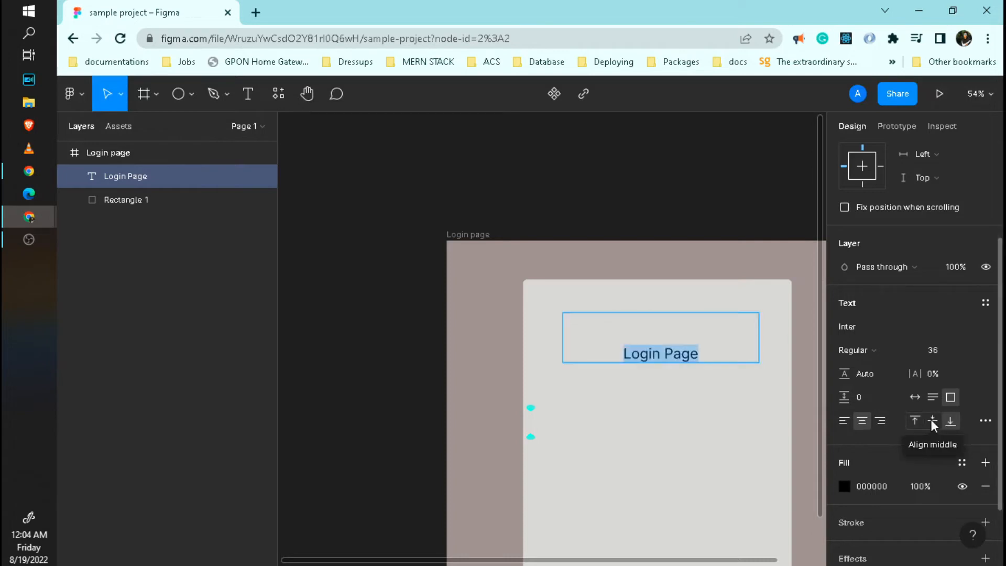
left_click(932, 421)
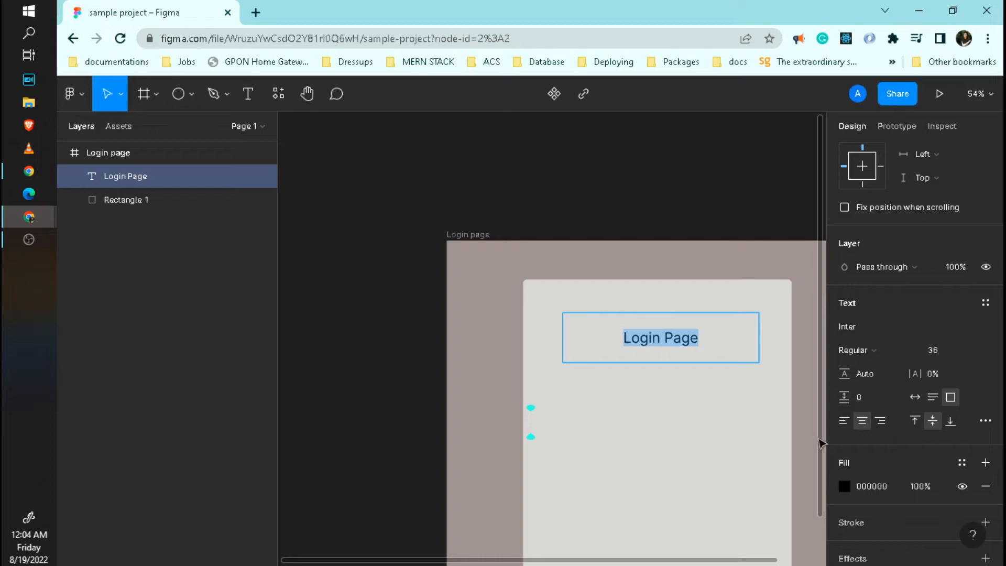
Try the brown fill colour 593B3B on the "Login Page" title text and return it to black 000000.
scroll(707, 466, "down", 2)
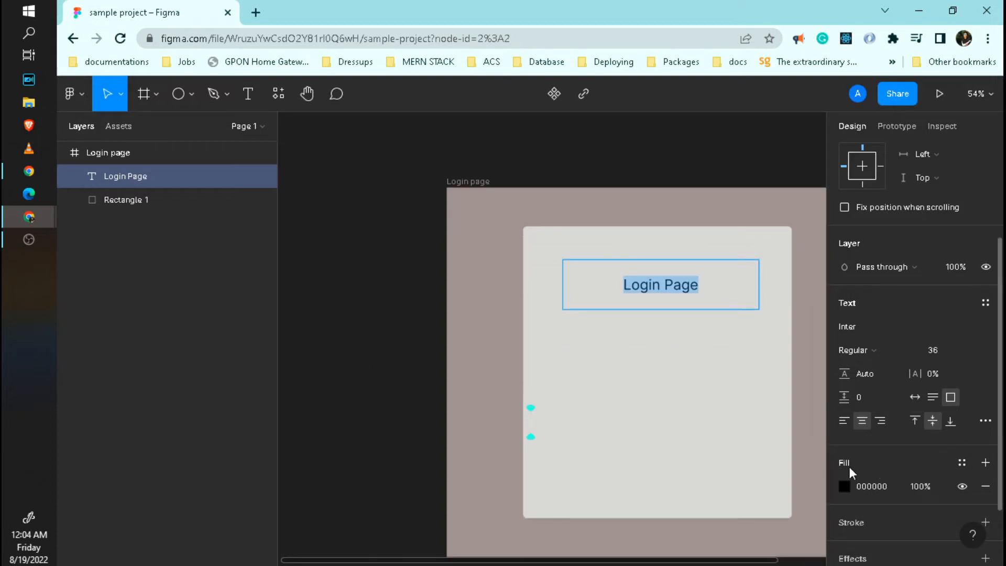
scroll(849, 467, "down", 2)
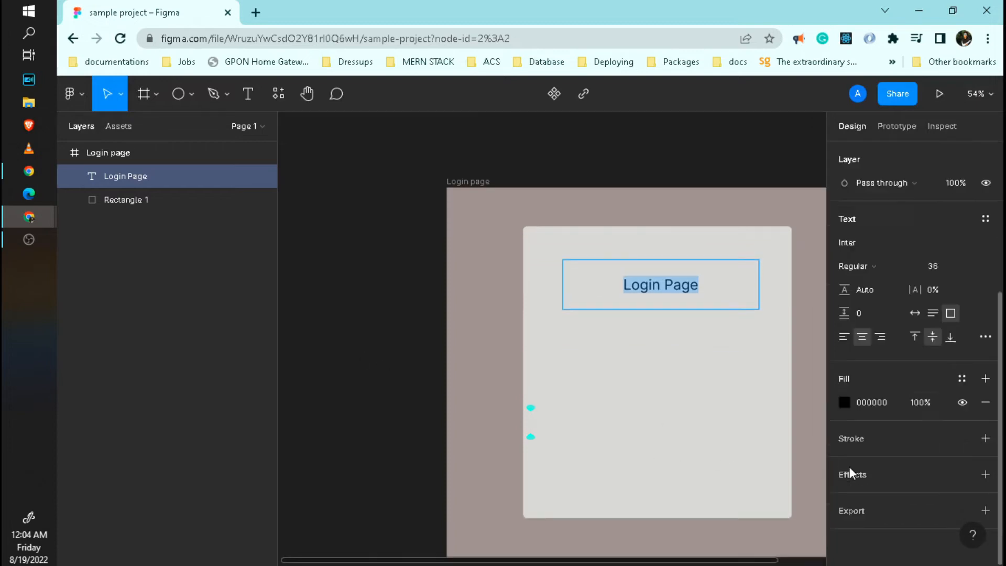
left_click(844, 402)
left_click_drag(733, 336, 710, 312)
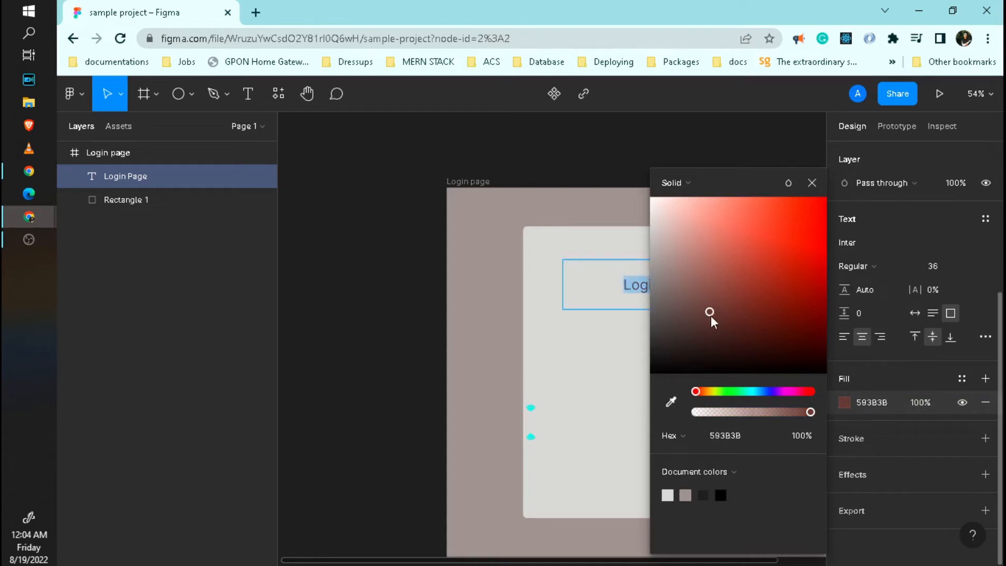
left_click_drag(711, 316, 615, 388)
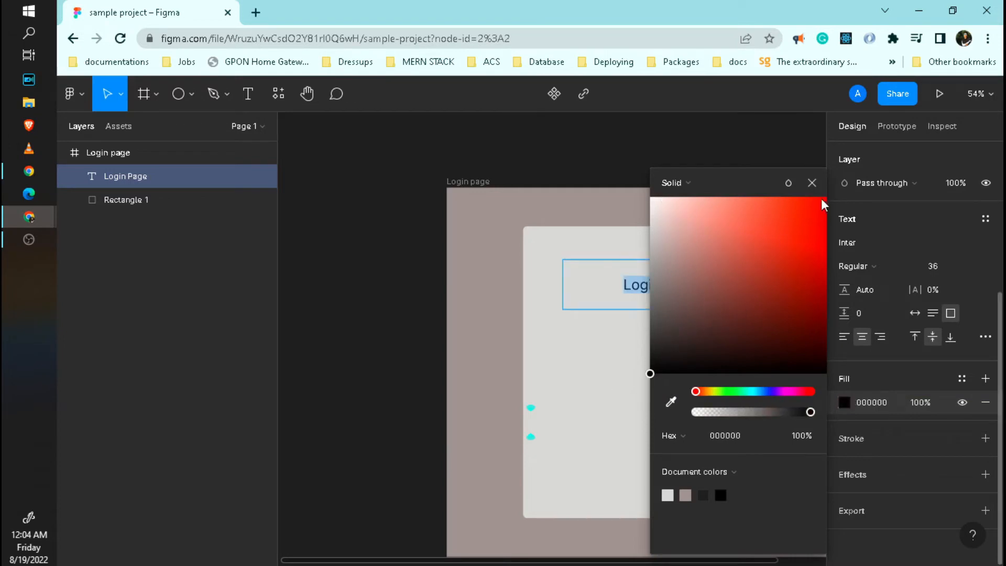
left_click(812, 182)
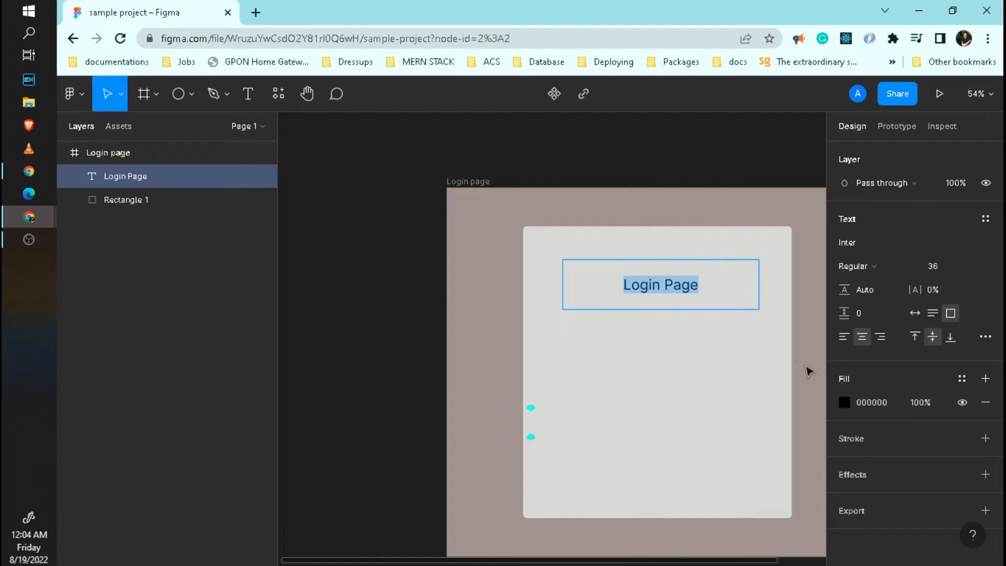
Finish editing the title and add a text box of about 415 × 80 below it containing "Email".
key("Escape")
left_click(740, 216)
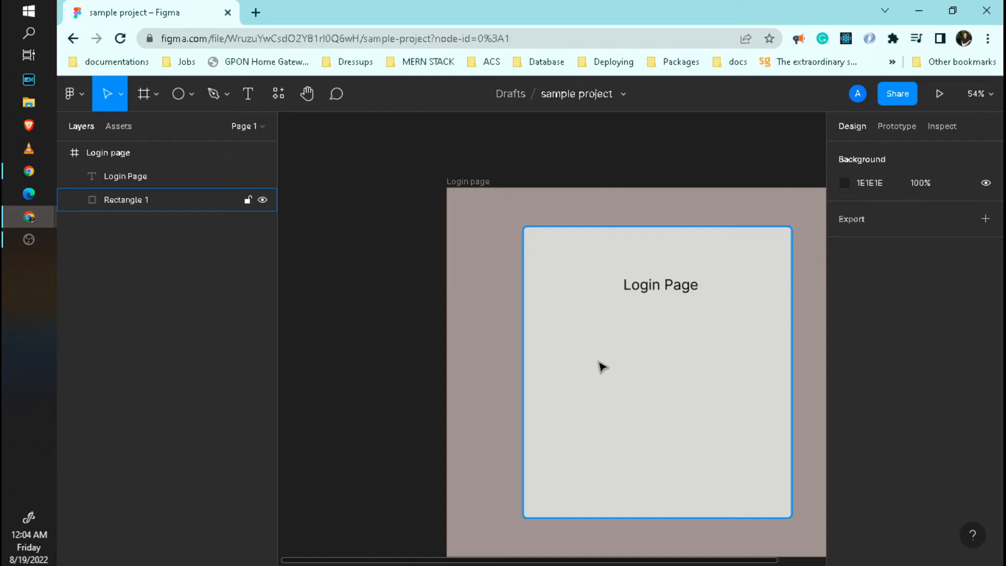
left_click(253, 96)
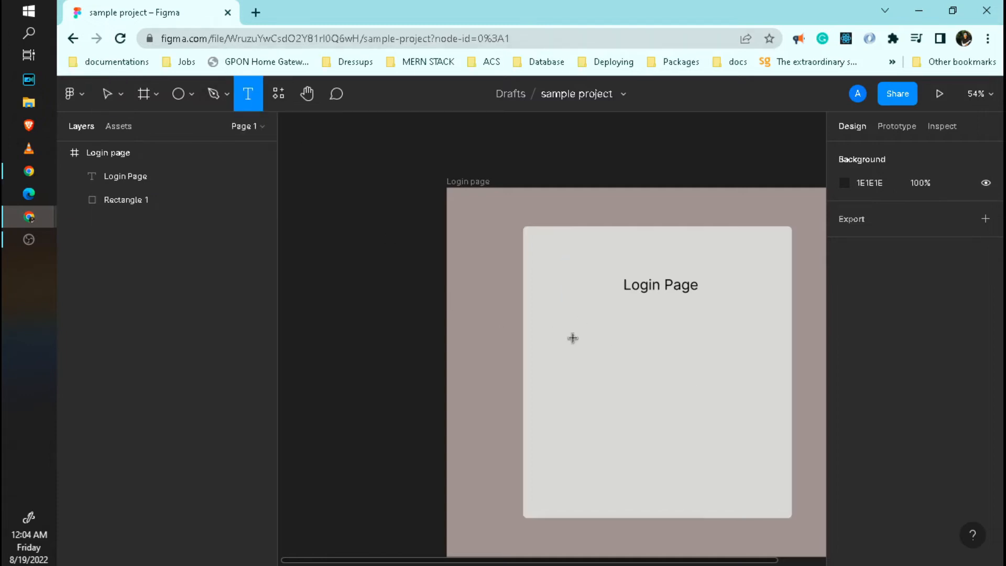
left_click_drag(540, 331, 705, 363)
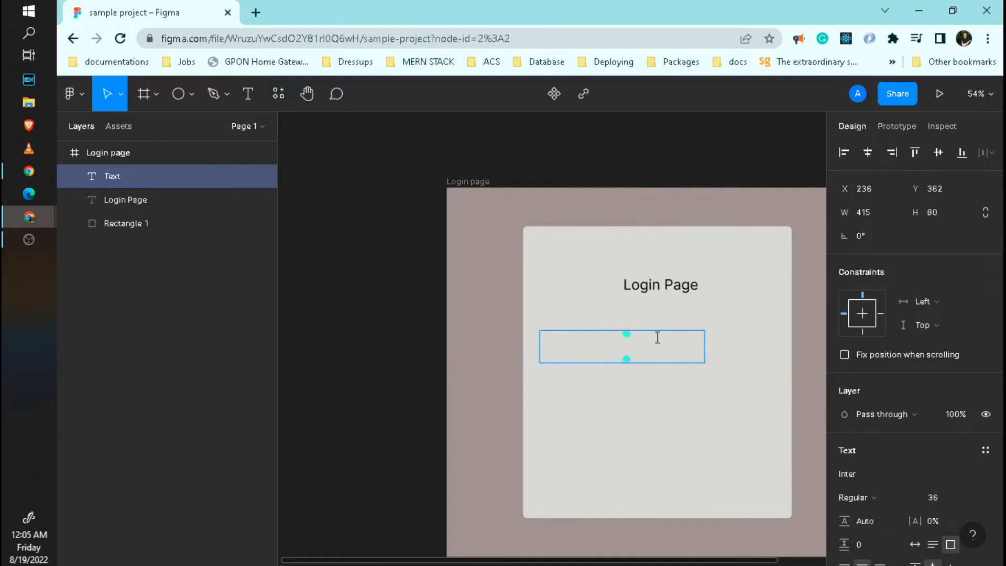
type("Email")
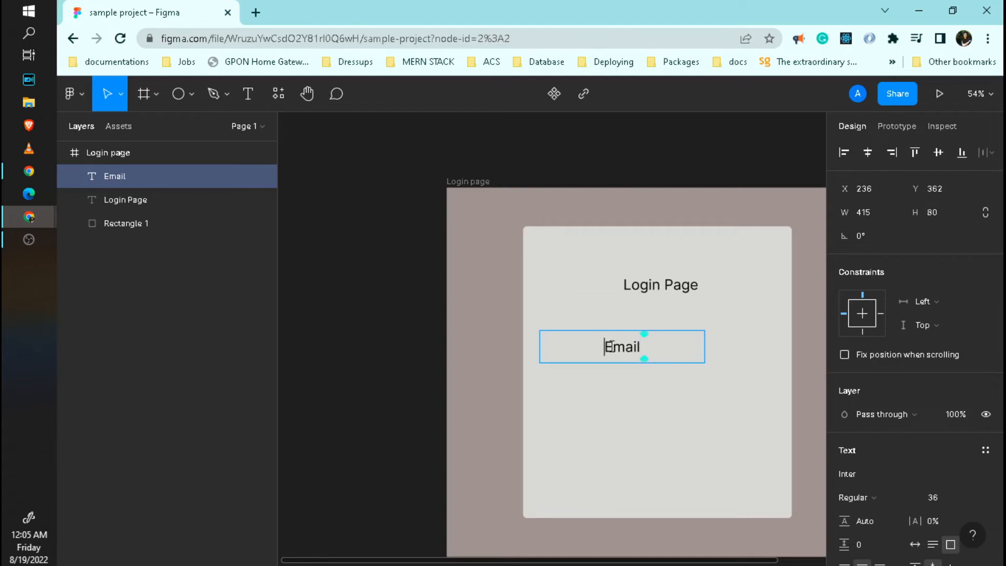
Set the font size of the "Email" text to 27.
left_click_drag(604, 346, 656, 347)
scroll(937, 458, "down", 2)
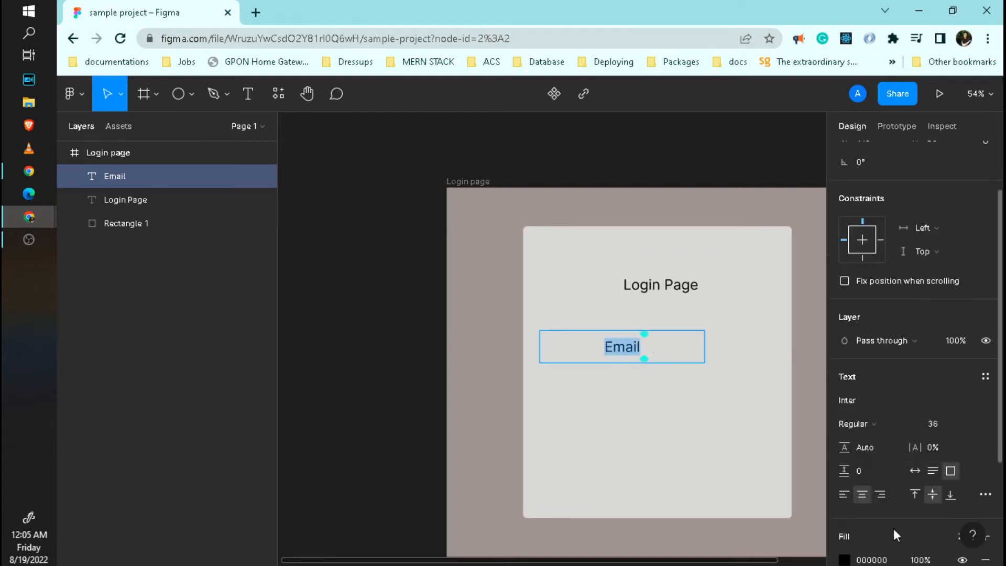
left_click(971, 424)
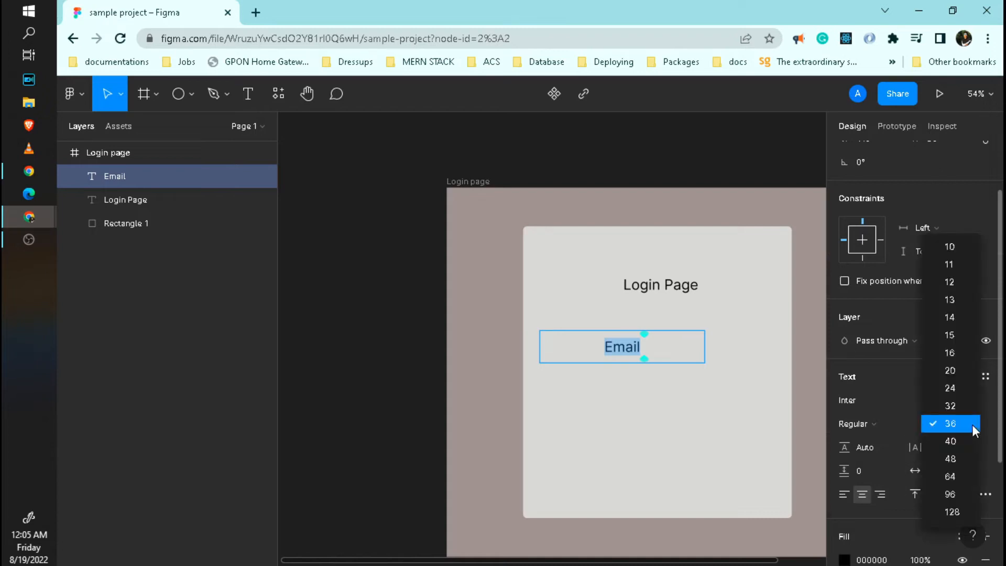
left_click(967, 368)
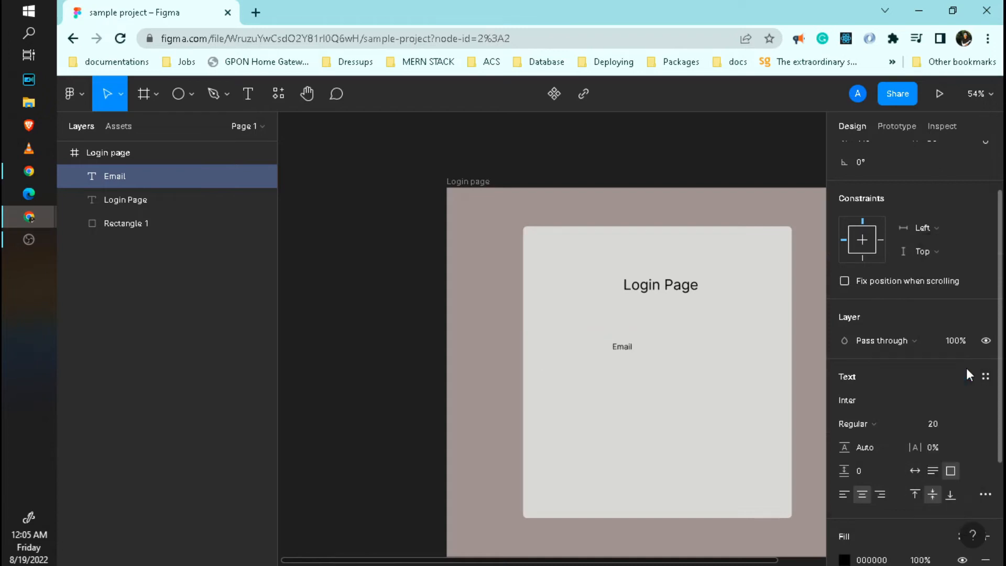
left_click(971, 422)
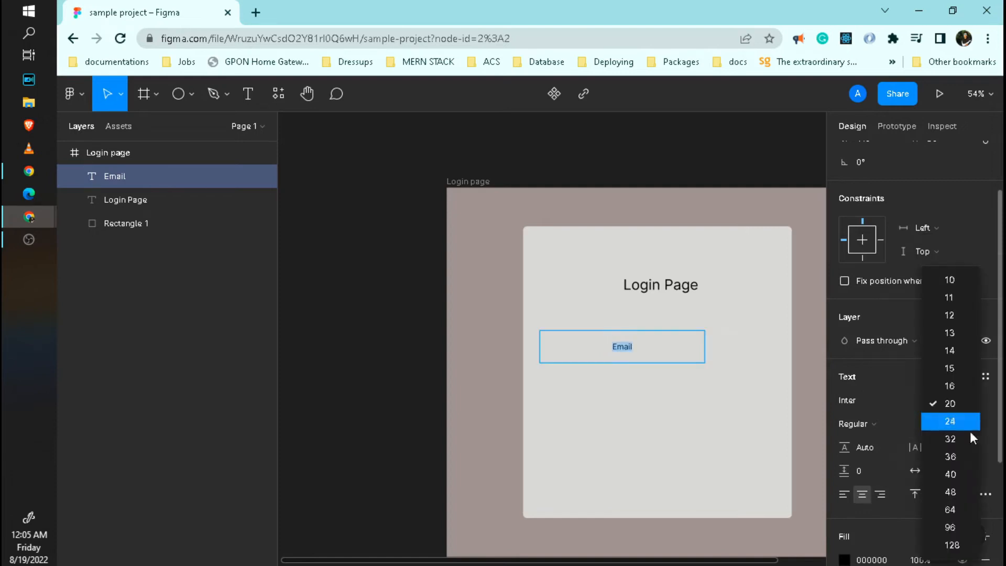
left_click(969, 422)
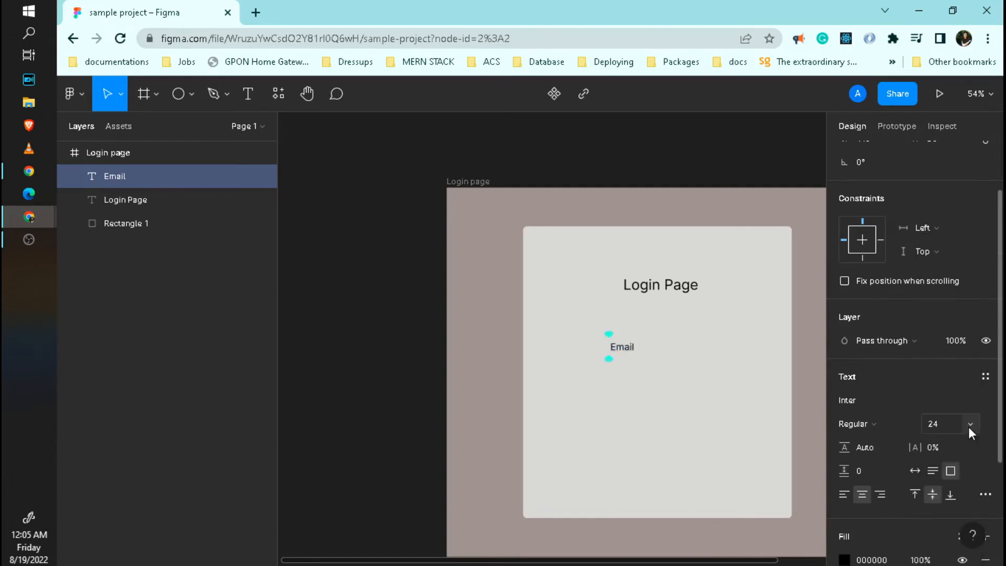
left_click(954, 423)
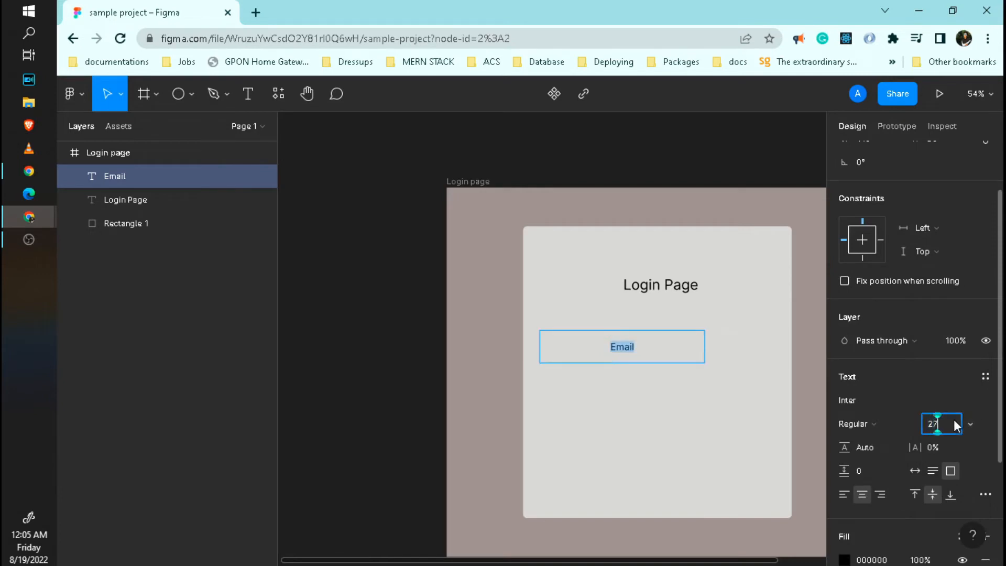
type("27")
key("Return")
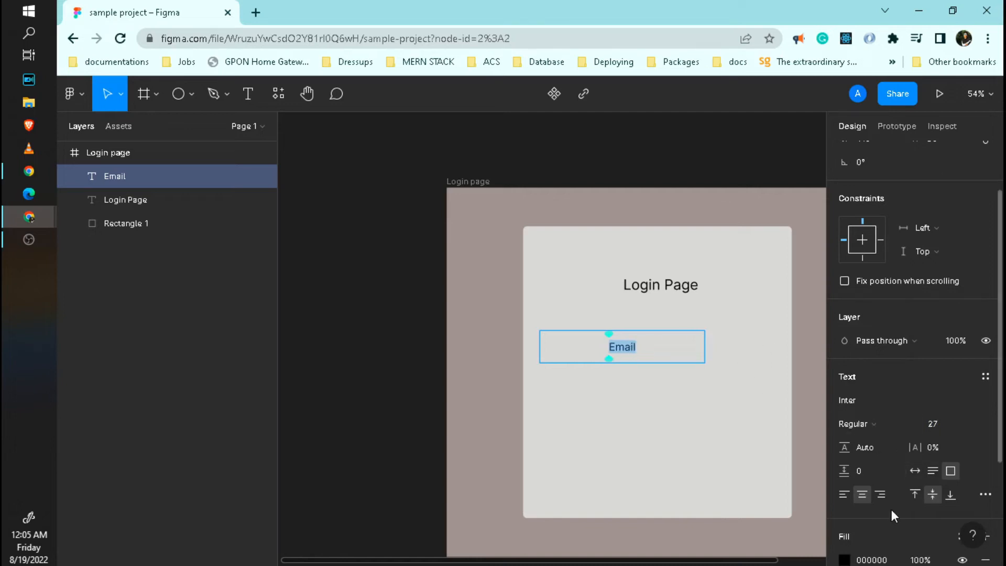
Left-align the "Email" text within its box and finish editing it.
left_click(843, 495)
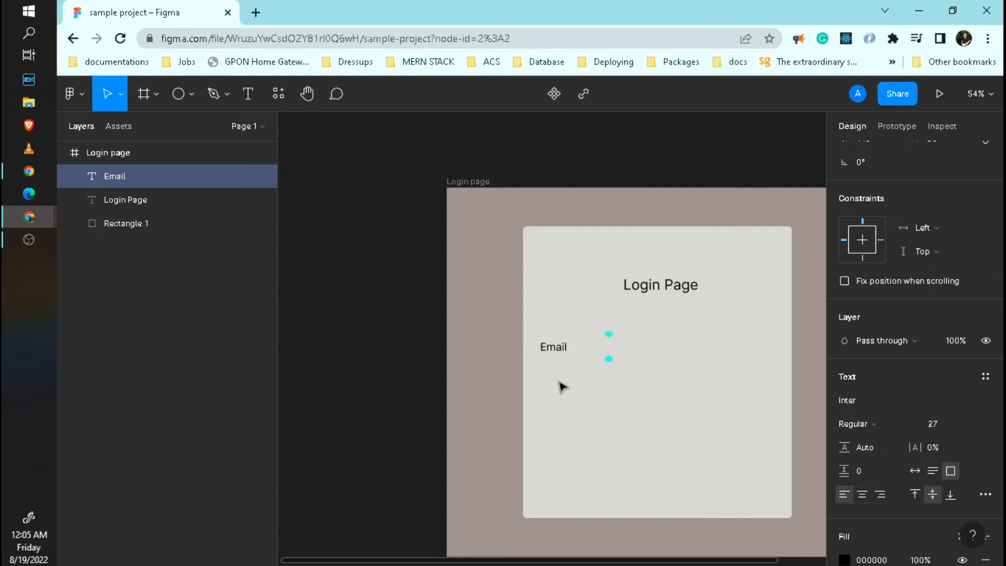
key("Return")
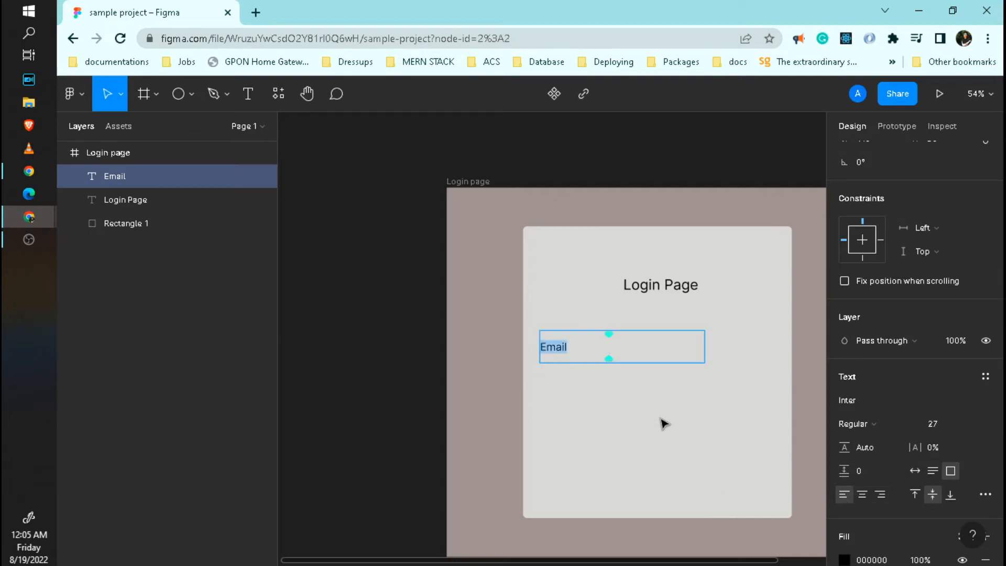
key("Escape")
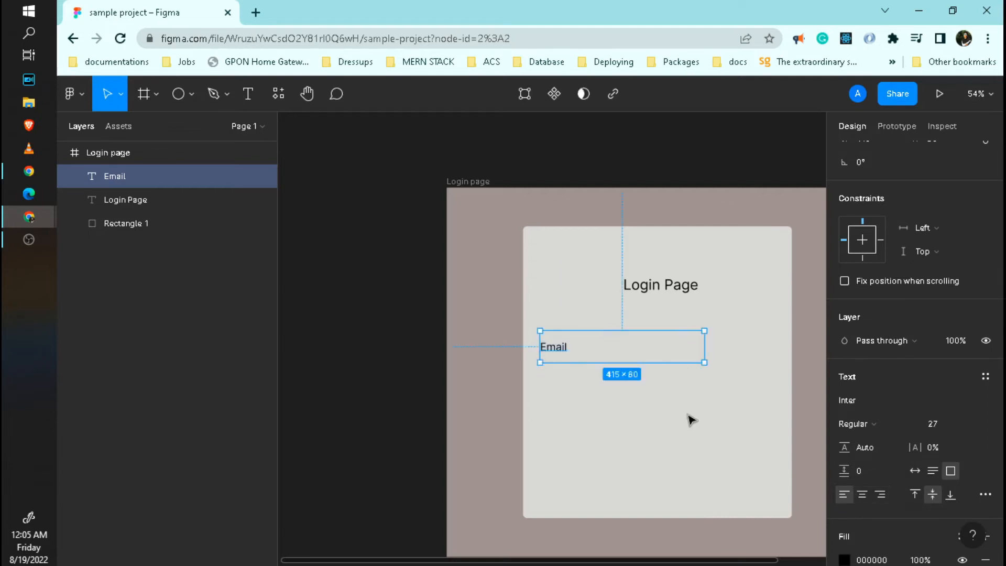
Resize the Email text box to about 235 × 80, with its left edge at about X 232.
left_click_drag(706, 347, 790, 357)
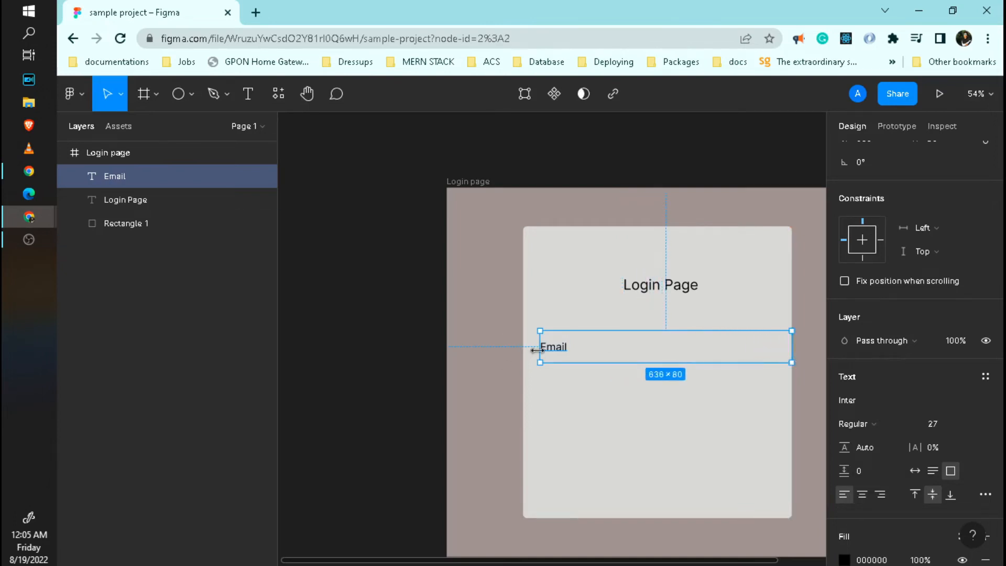
left_click_drag(537, 350, 522, 351)
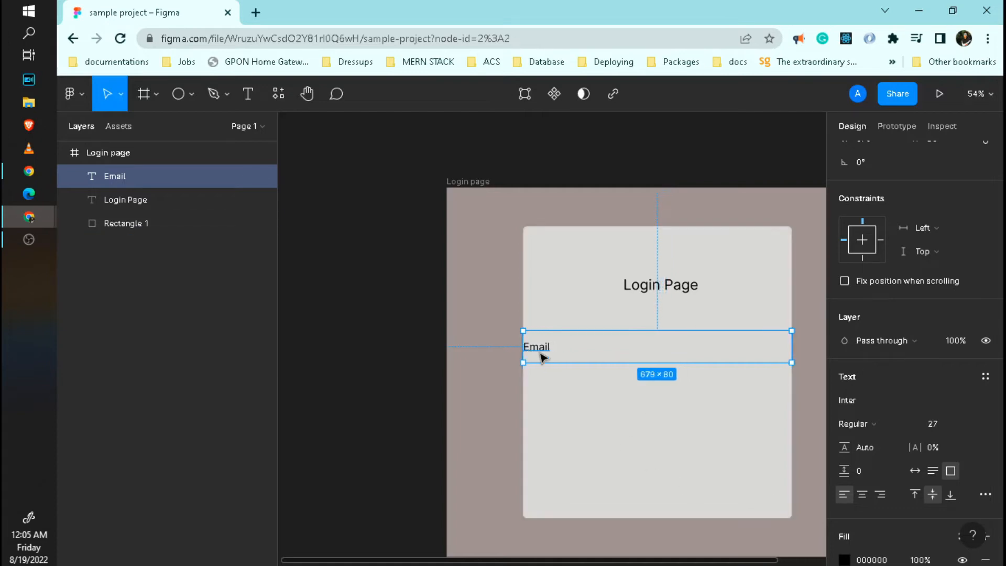
scroll(892, 397, "up", 2)
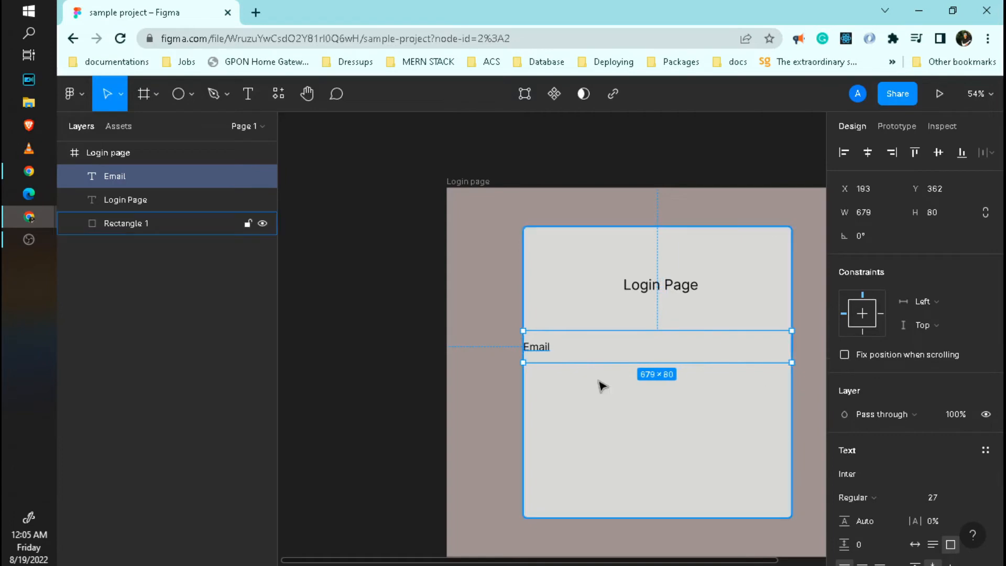
left_click_drag(521, 346, 538, 346)
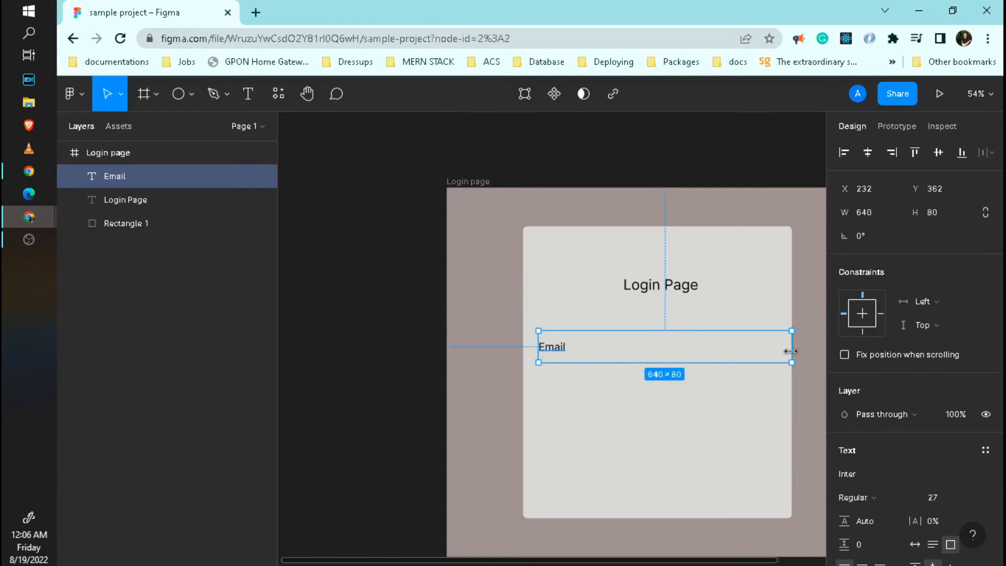
left_click_drag(789, 351, 632, 351)
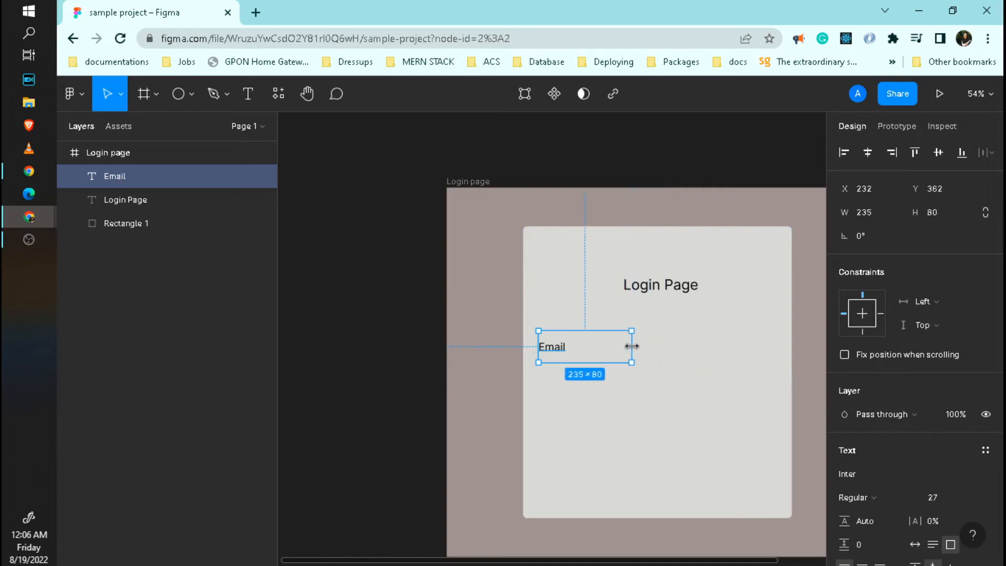
Draw a rectangle of about 605 × 84 directly below the Email label as its input field.
left_click(608, 464)
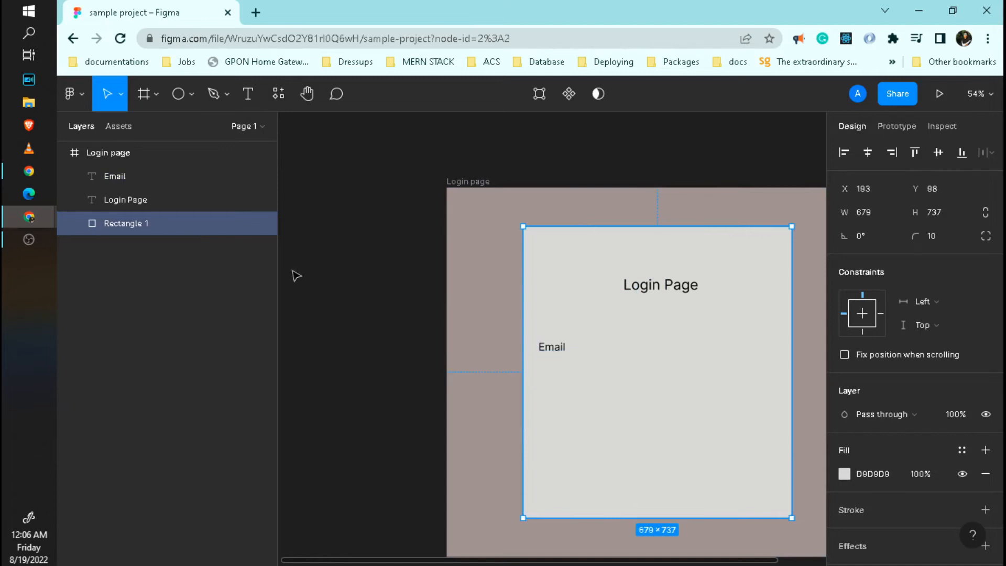
left_click(197, 94)
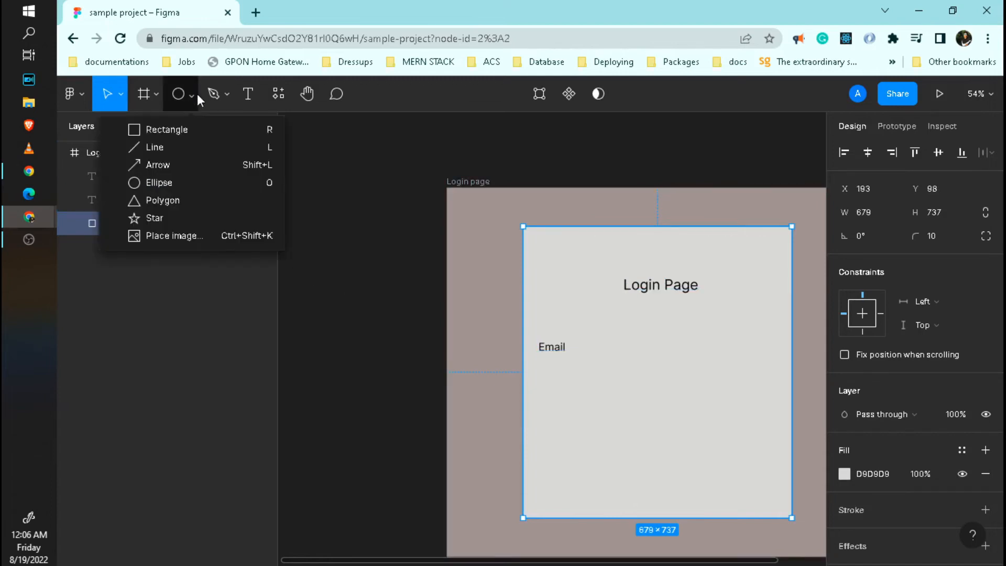
left_click(178, 128)
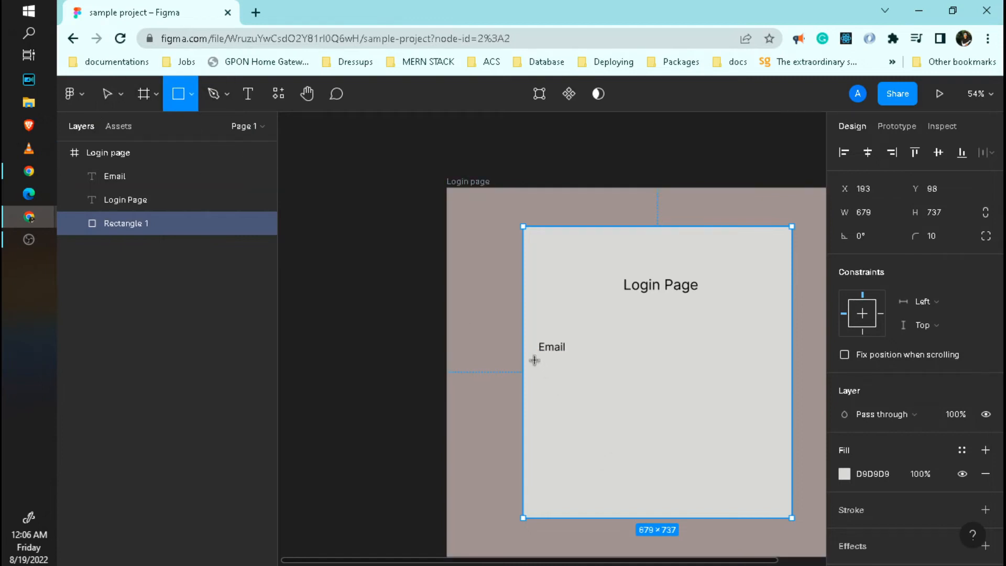
left_click_drag(531, 360, 770, 393)
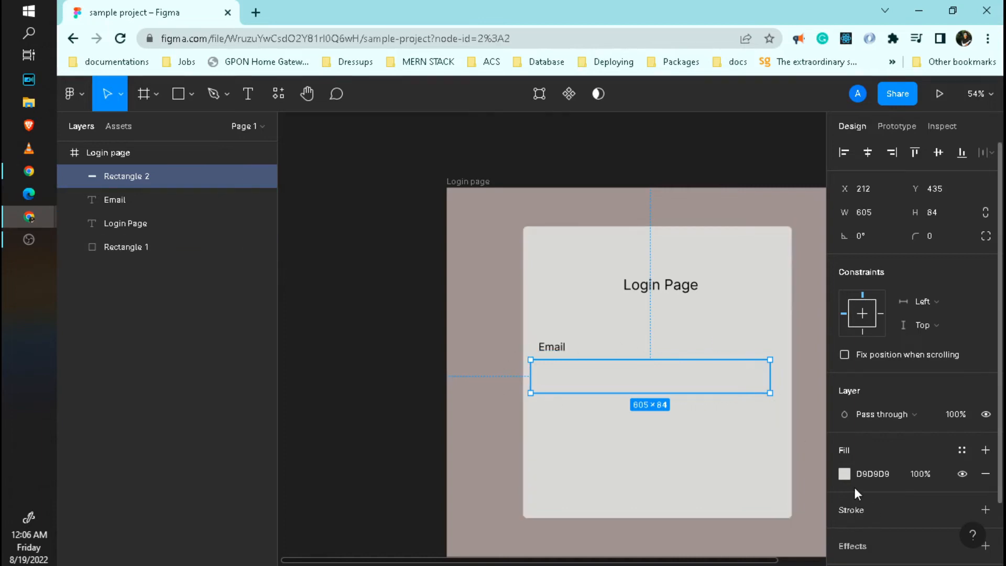
Change the fill colour of the Email field rectangle to 958E8E.
left_click(847, 472)
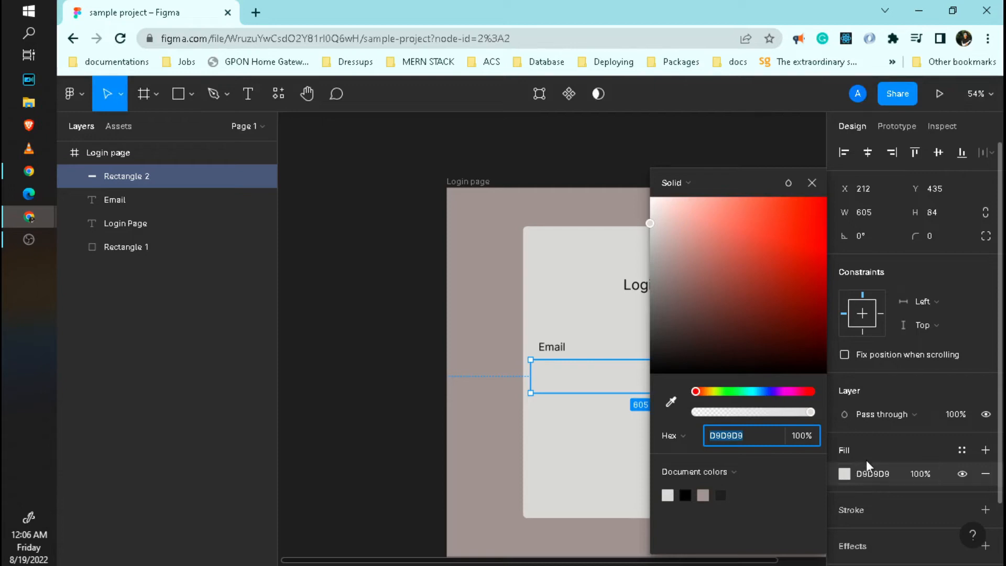
left_click_drag(665, 243, 658, 276)
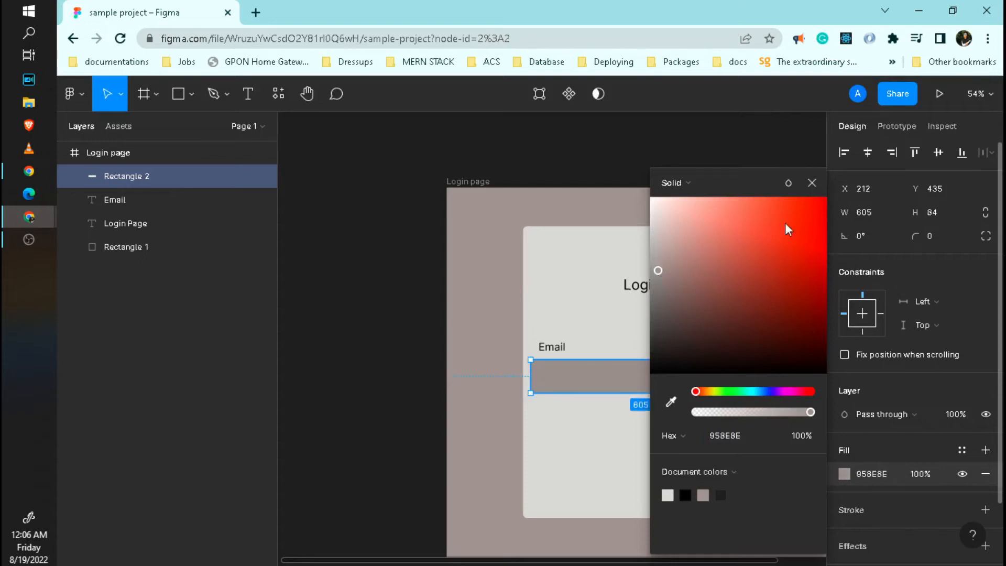
left_click(811, 183)
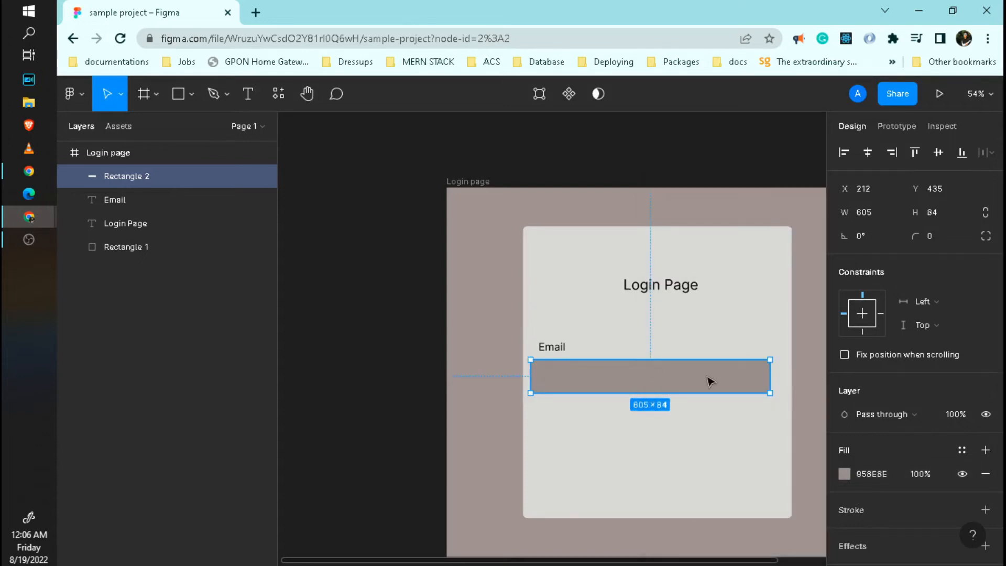
Resize the Email field rectangle to about 594 × 56, aligning its left edge with the Email label at X 232.
left_click_drag(692, 393, 692, 385)
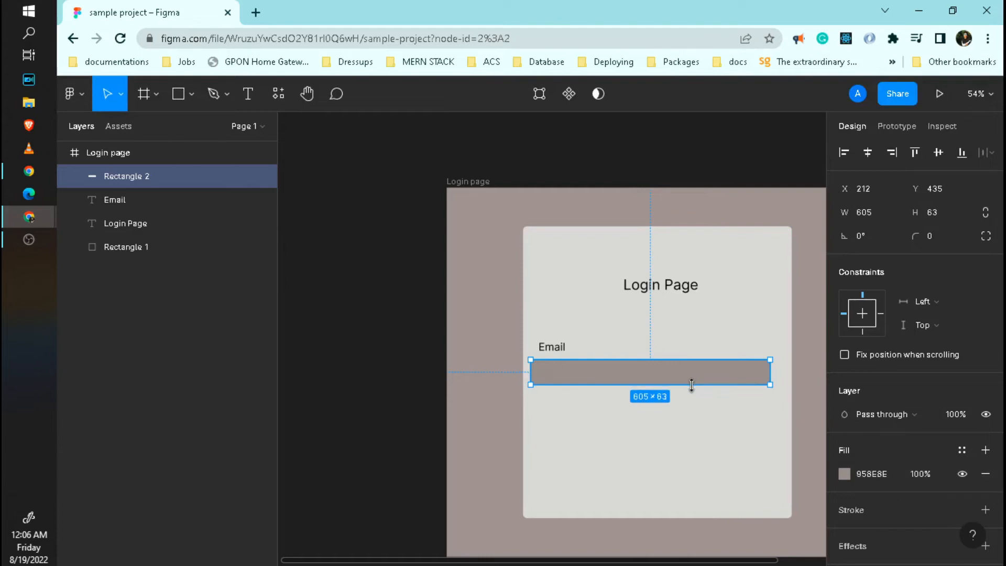
left_click_drag(770, 372, 773, 372)
mouse_move(531, 372)
left_mouse_down()
mouse_move(545, 362)
mouse_move(540, 376)
left_mouse_up()
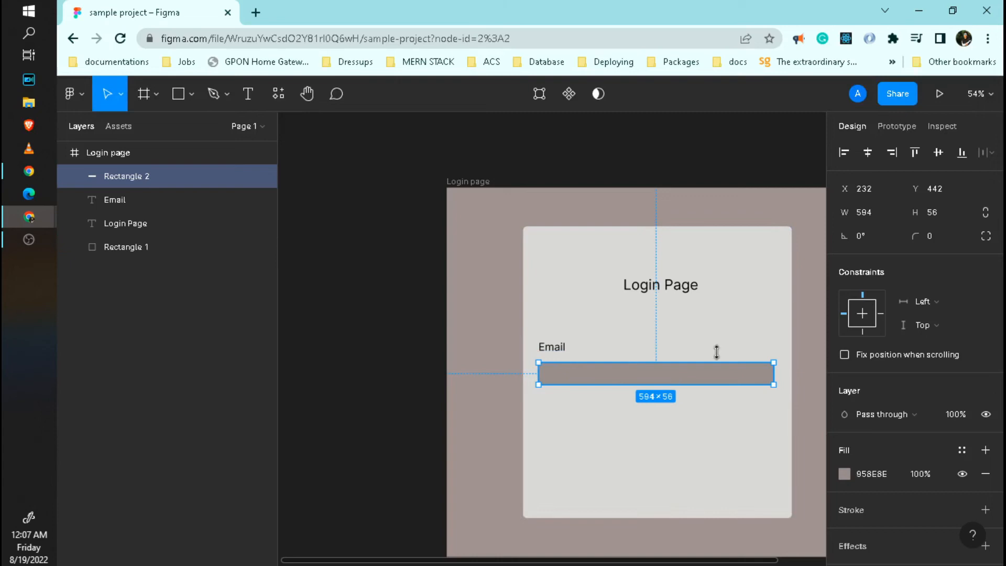
Lighten the fill of the Email field rectangle to B4AEAE and deselect the field.
left_click(843, 474)
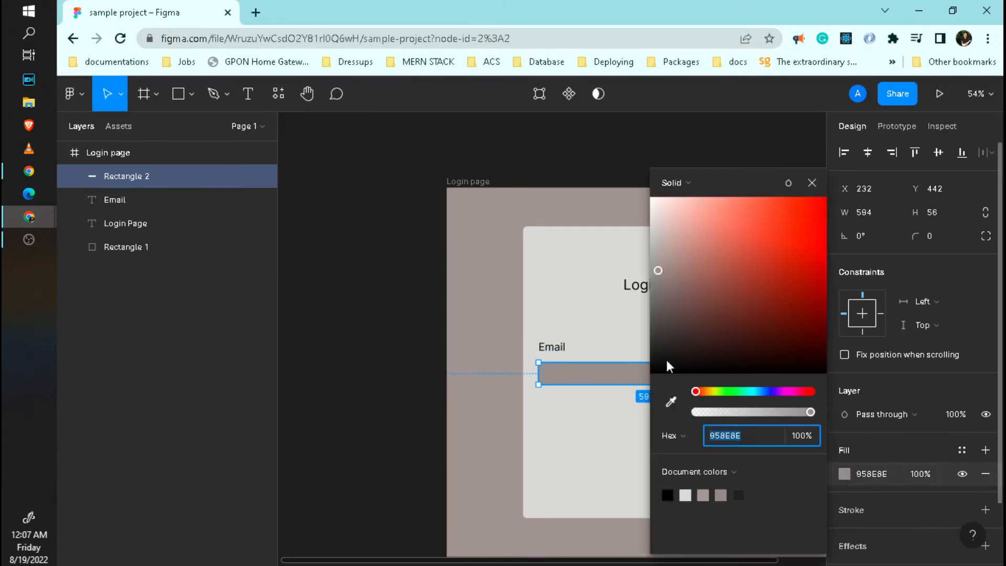
mouse_move(665, 261)
left_mouse_down()
mouse_move(656, 266)
mouse_move(655, 254)
left_mouse_up()
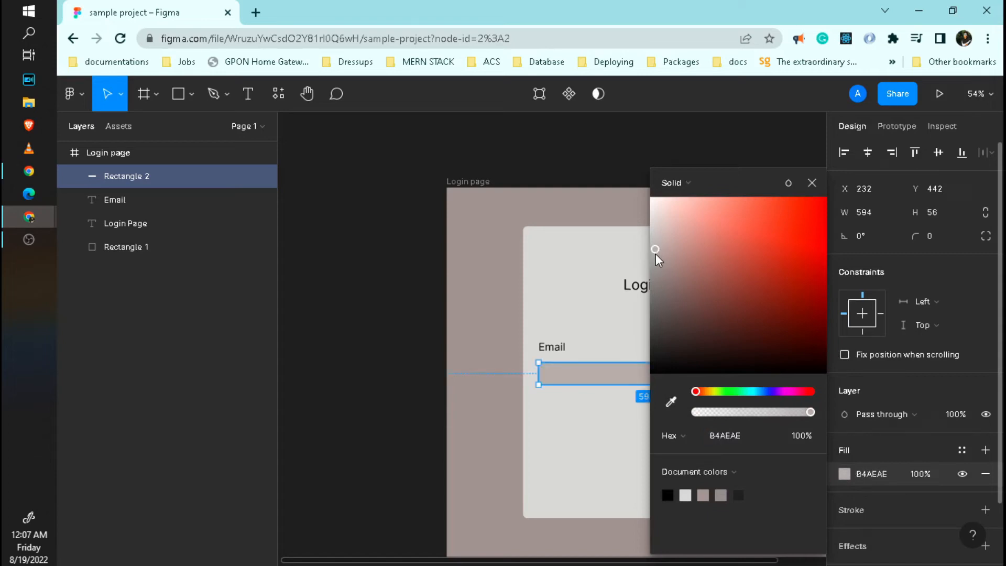
left_click(811, 182)
left_click(662, 494)
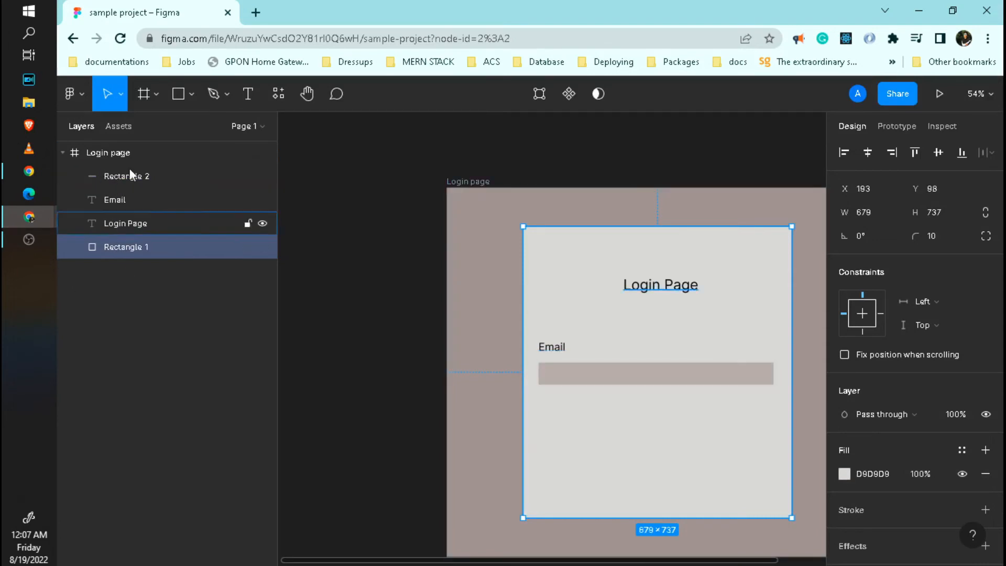
Examine which object each layer of the Login page frame represents by selecting the layers one after another.
left_click(63, 154)
left_click(63, 154)
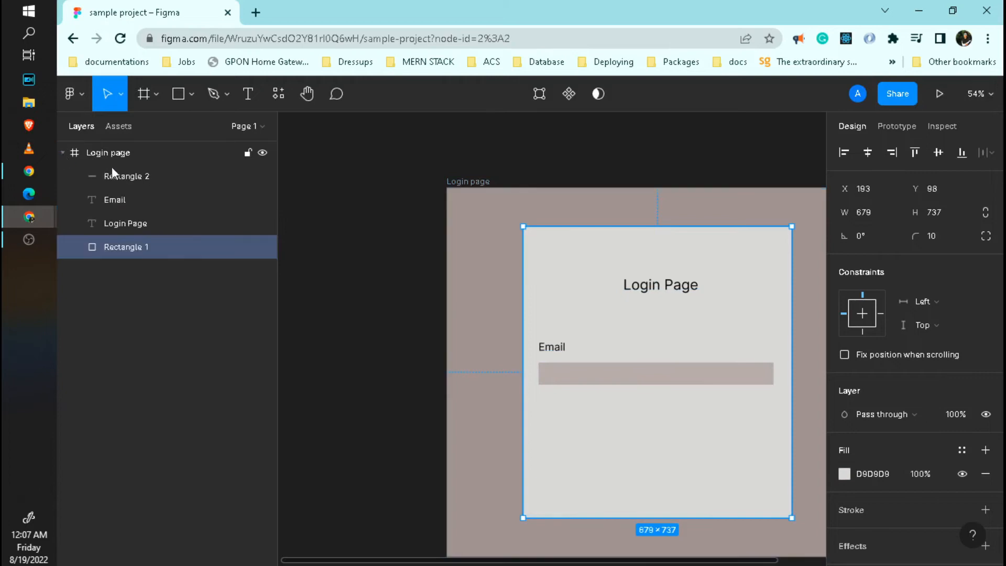
left_click(114, 173)
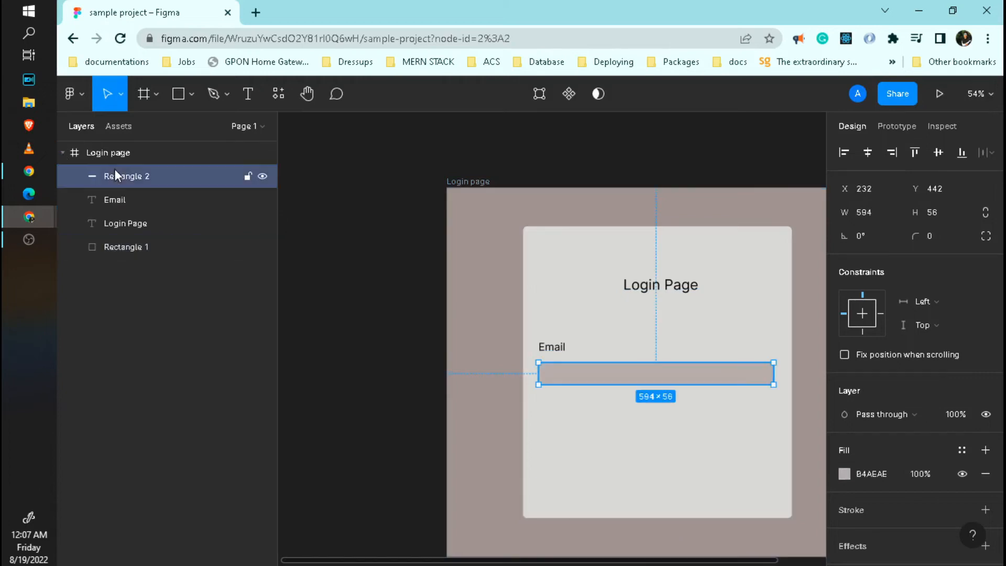
left_click(544, 237)
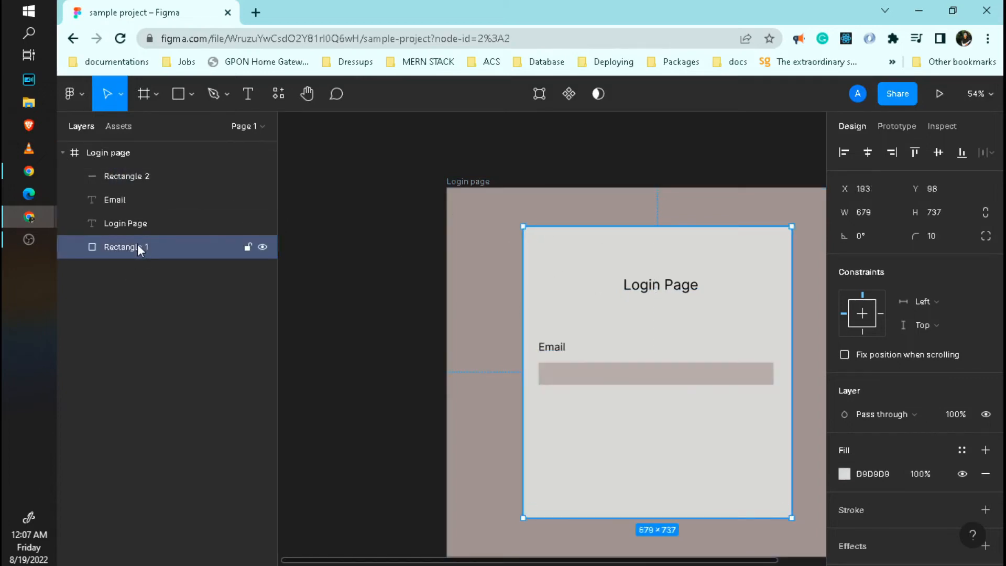
left_click(139, 224)
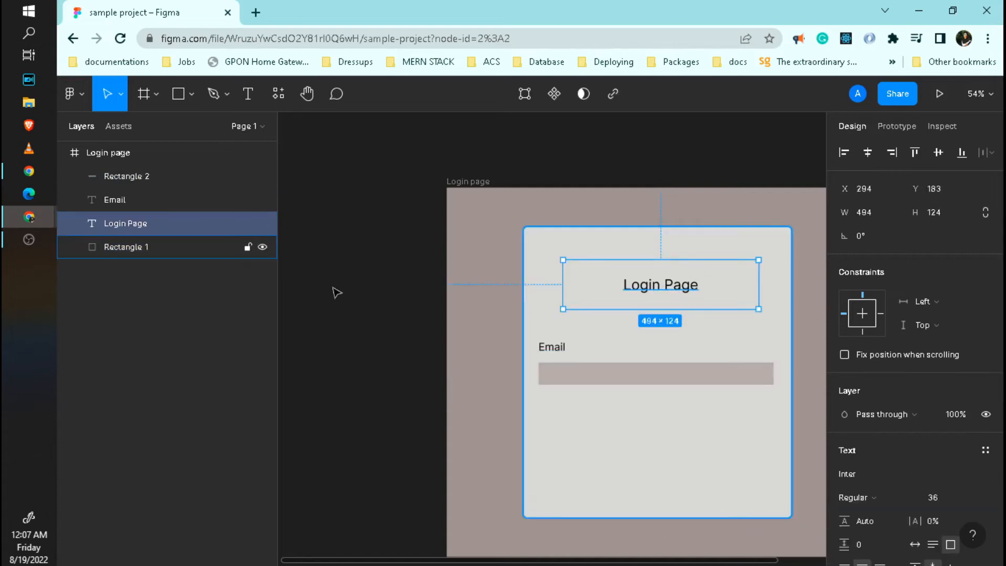
left_click(124, 198)
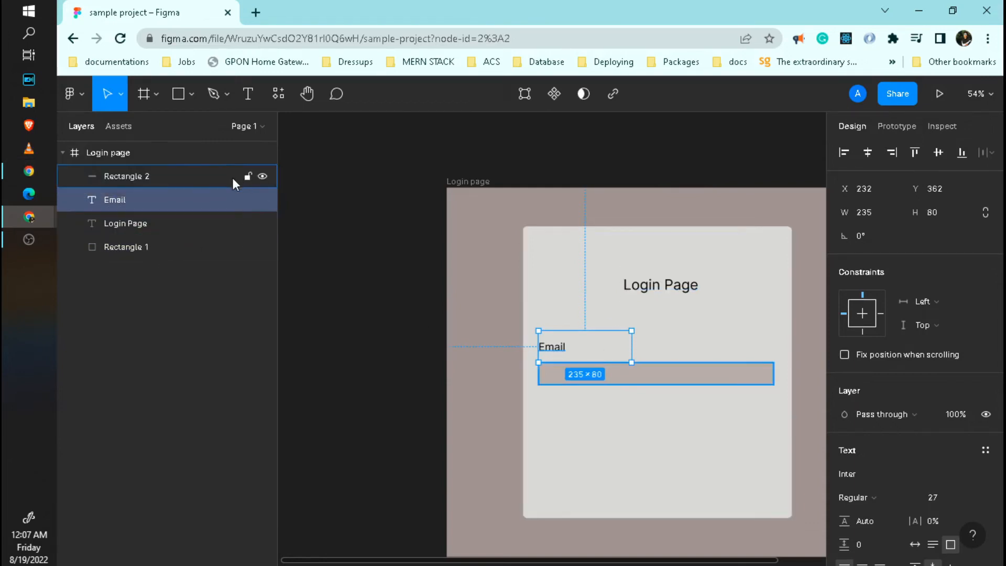
left_click(191, 179)
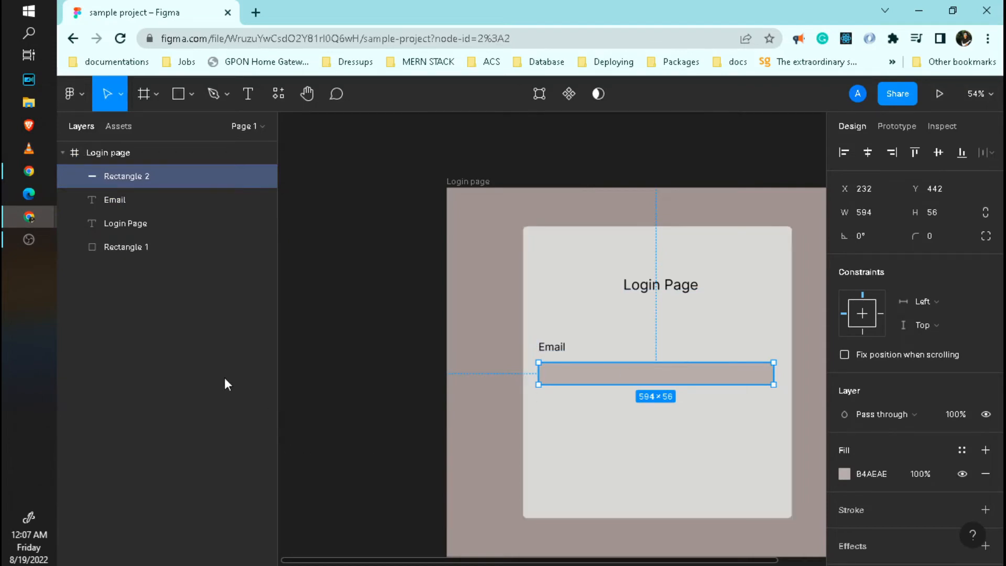
Move the Rectangle 1 layer to the top of the layer stack inside the Login page frame.
left_click(115, 247)
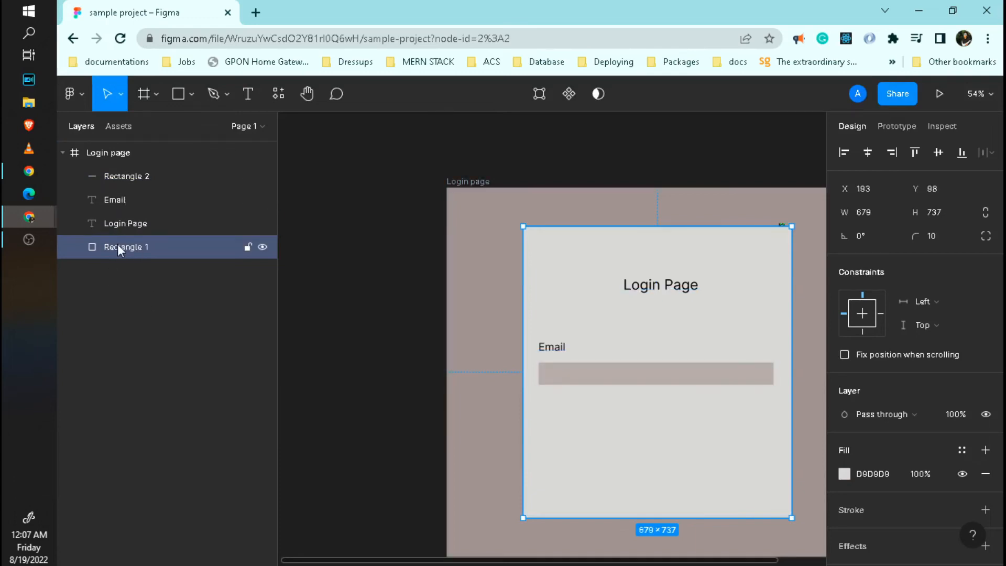
left_click_drag(117, 244, 127, 158)
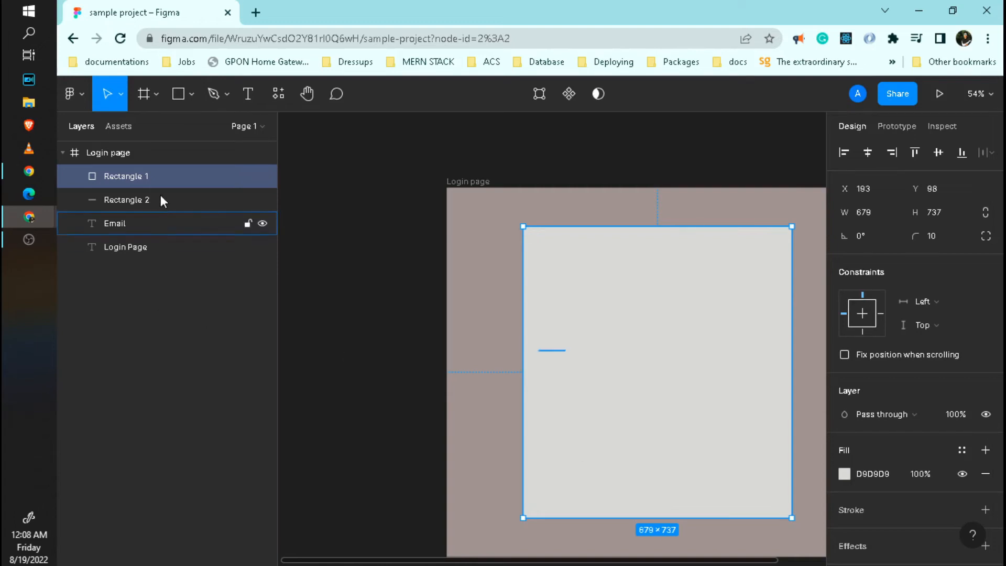
Move the Rectangle 1 layer to the bottom of the layer stack inside the Login page frame.
left_click_drag(146, 178, 138, 260)
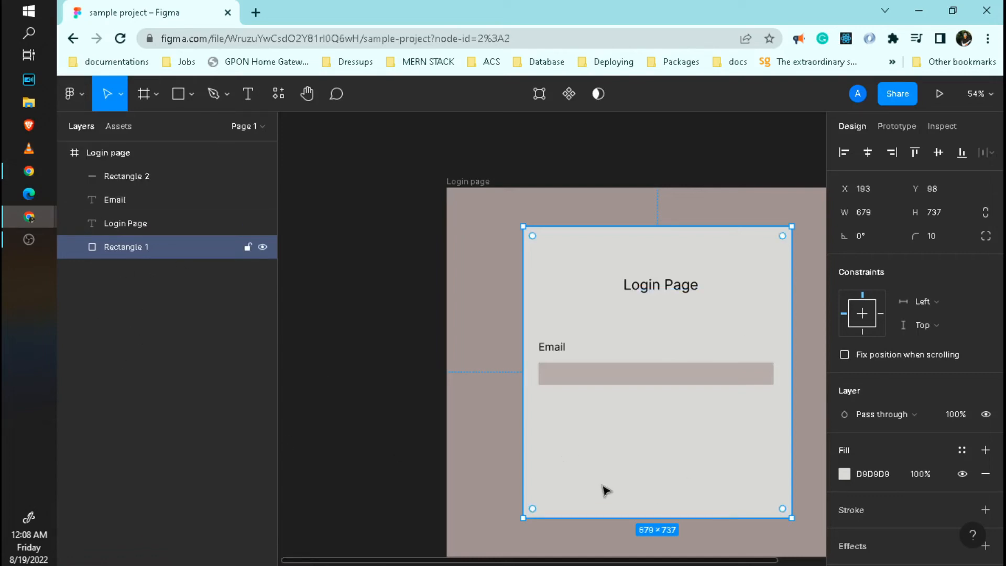
Duplicate the Email label together with its field rectangle and place the copy directly below the original, with the copied label at Y 511.
left_click(114, 198)
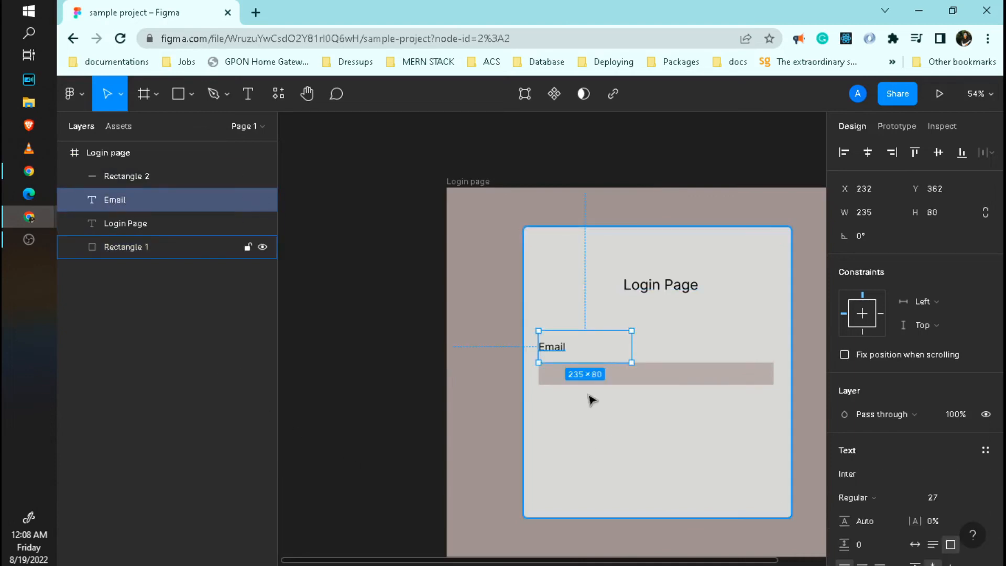
left_click(136, 174, "shift")
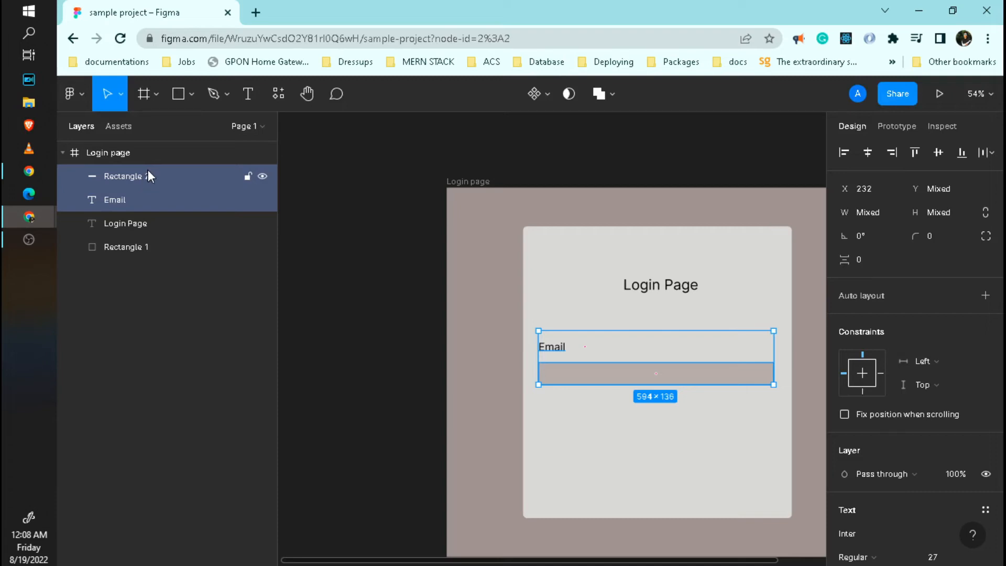
left_click_drag(148, 171, 145, 216)
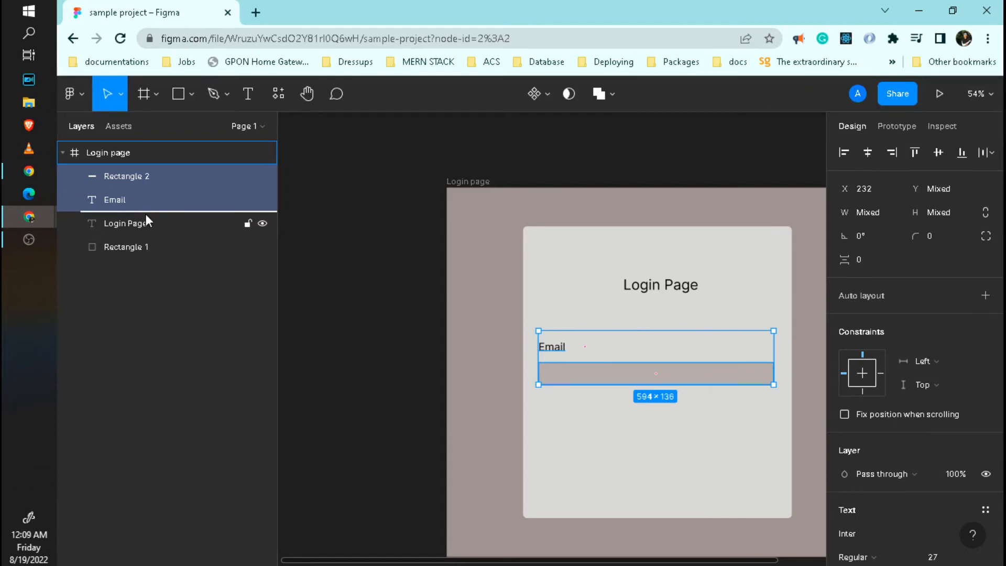
left_click_drag(146, 214, 146, 214)
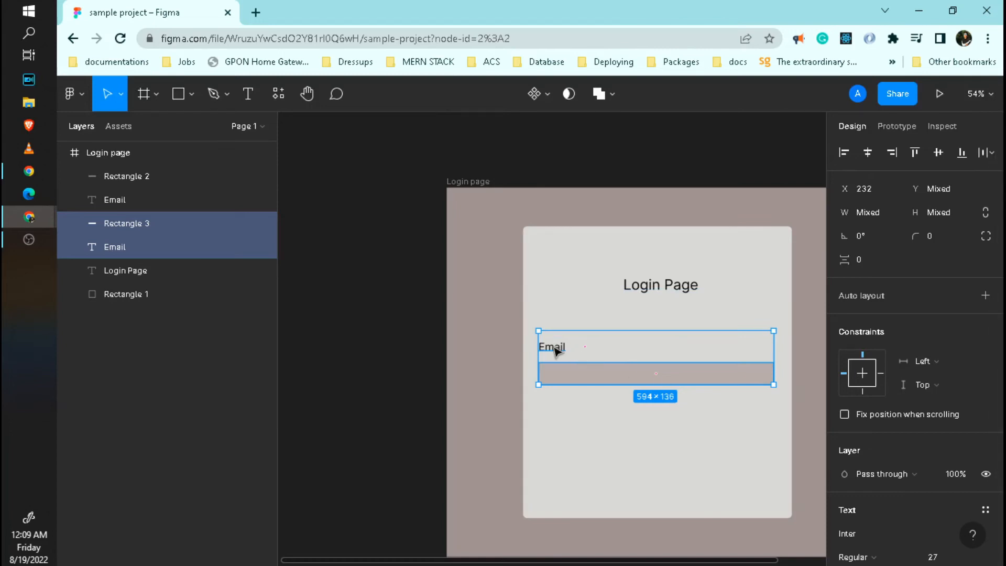
left_click_drag(554, 348, 551, 409)
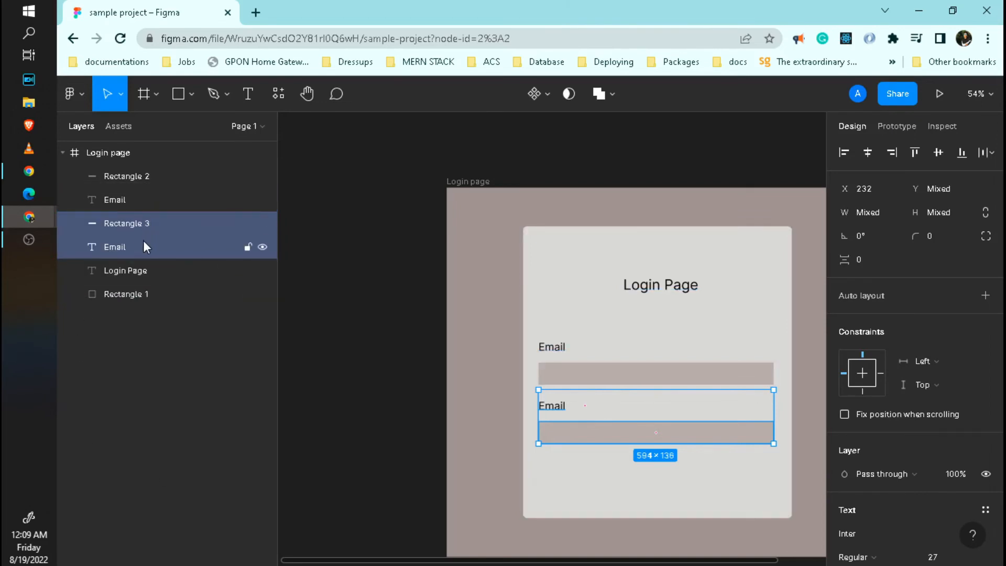
Duplicate the original Email label and Rectangle 2 below the Rectangle 1 layer, and undo this duplication.
left_click(136, 195)
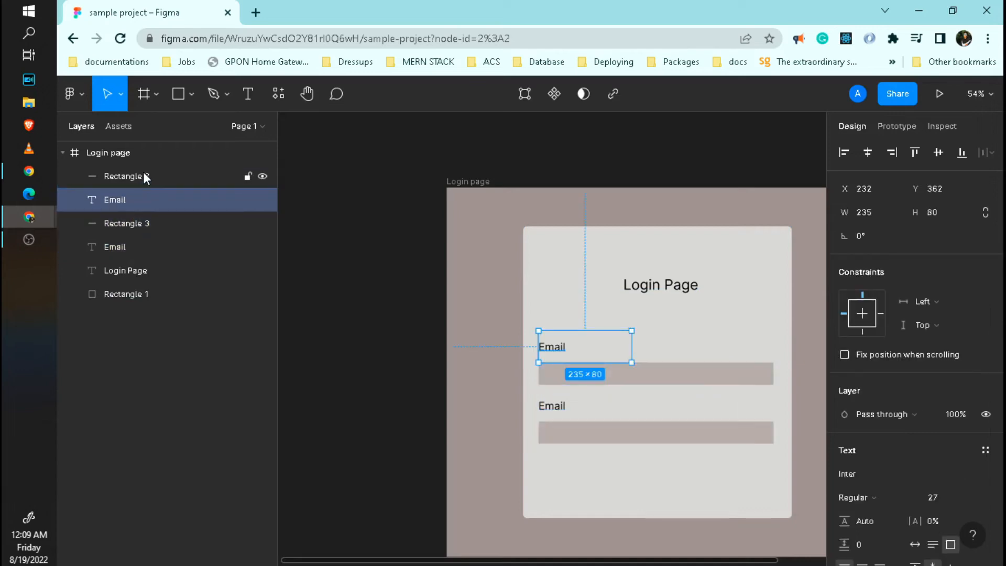
left_click(144, 177, "shift")
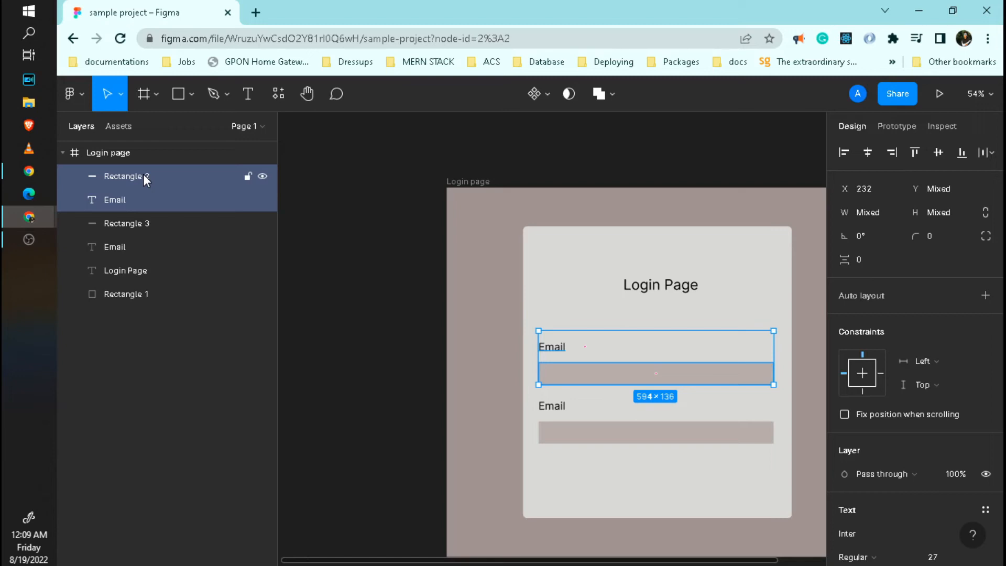
left_click_drag(143, 174, 145, 303)
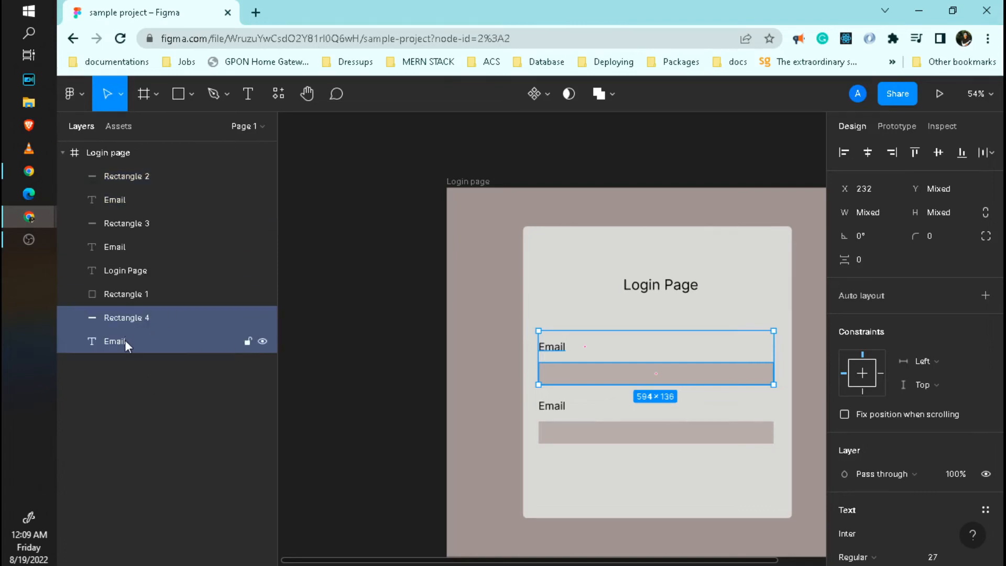
key("ctrl+z")
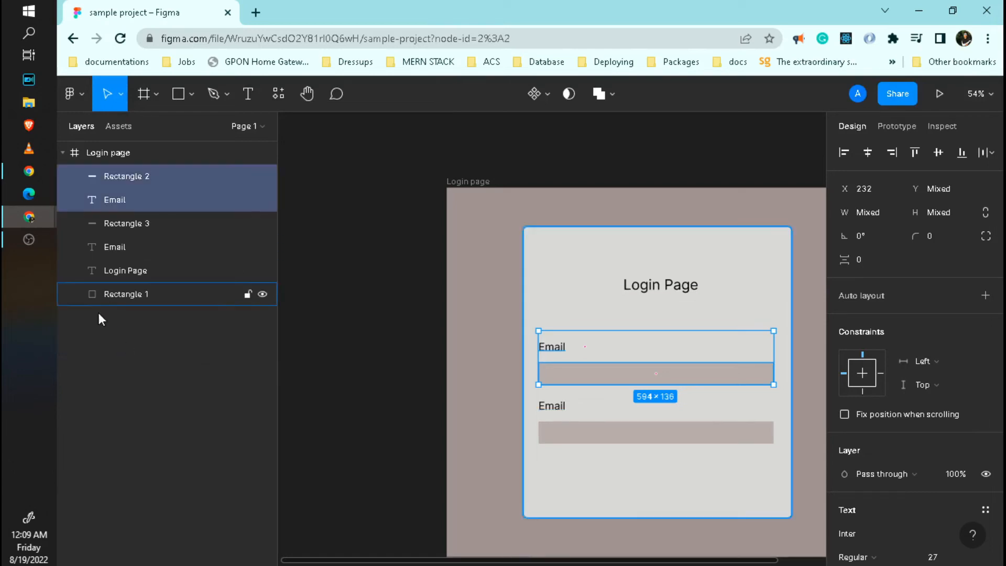
Change the text of the copied Email label above the lower field to Password.
left_click(142, 221)
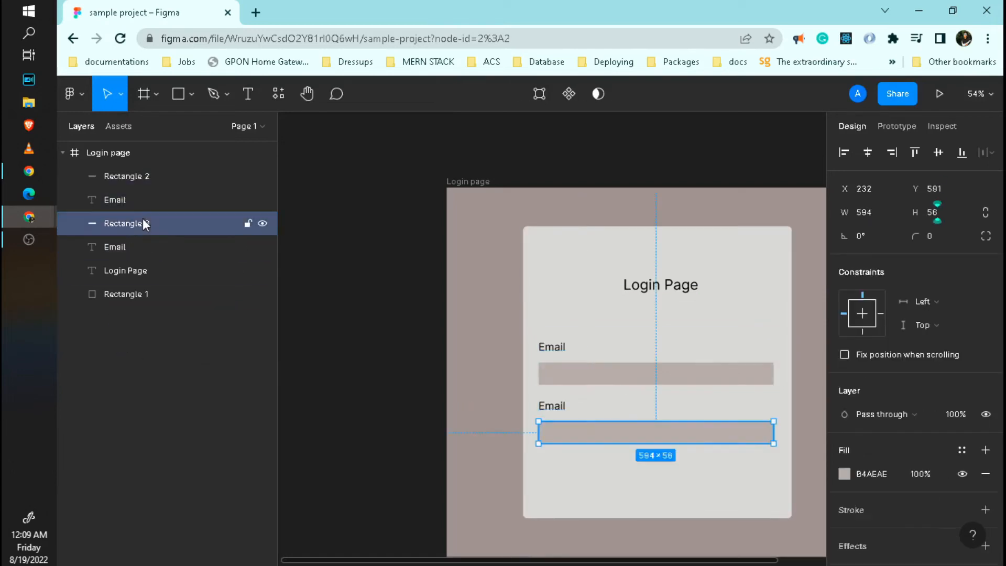
left_click(134, 241)
left_click(140, 226)
left_click(552, 409)
double_click(552, 409)
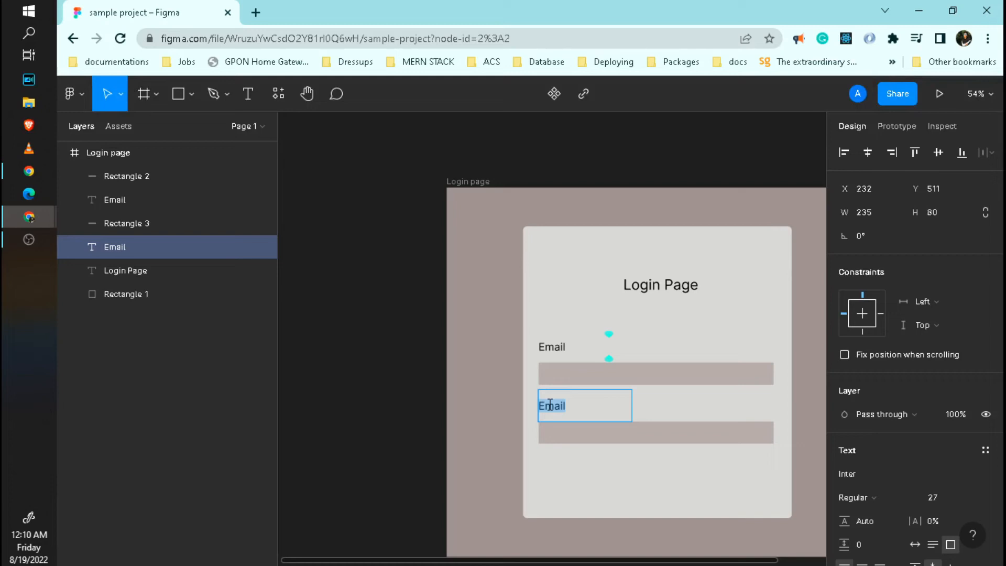
type("Password")
key("Escape")
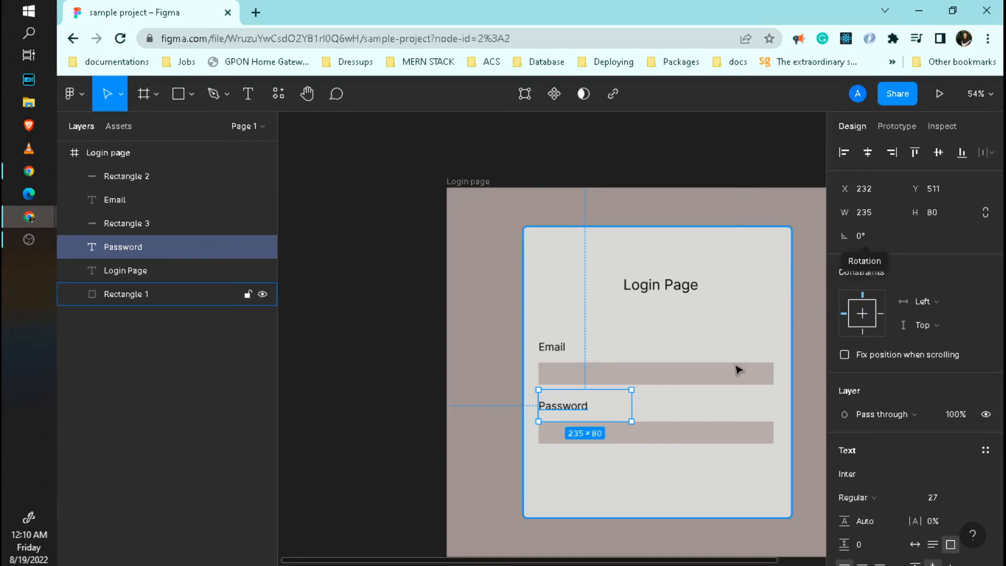
Set the corner radius of the Email field rectangle to 8 and deselect it.
left_click(726, 382)
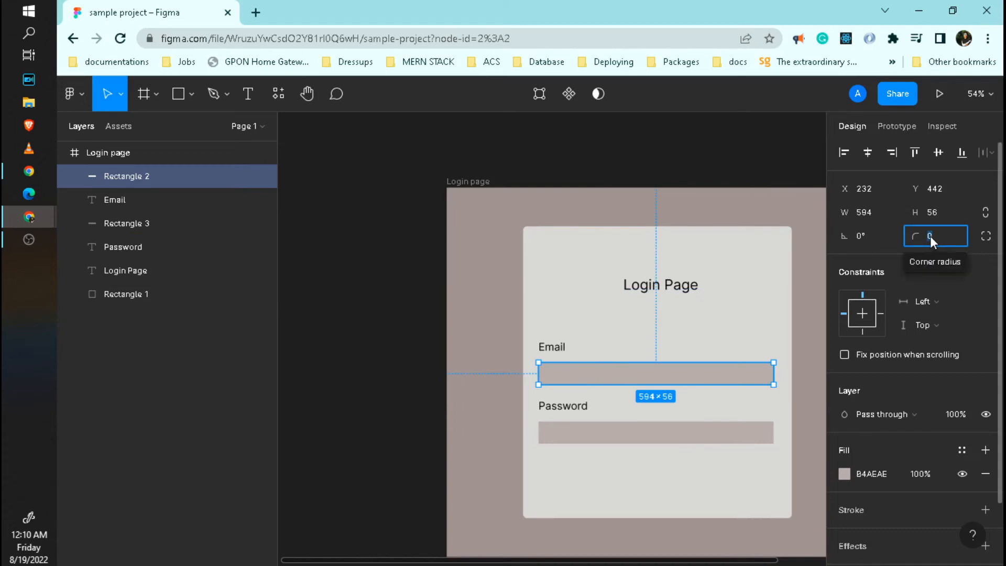
type("8")
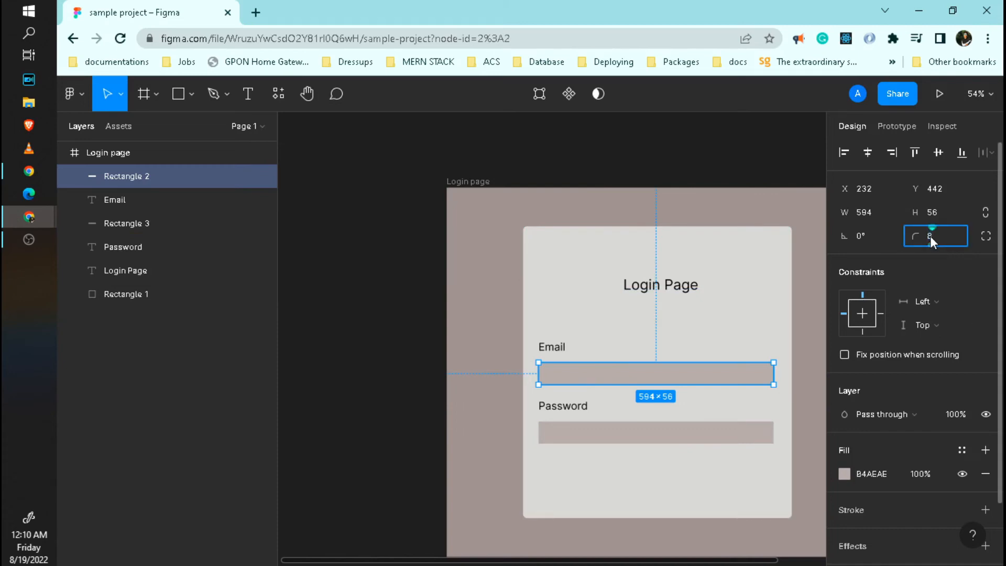
key("Return")
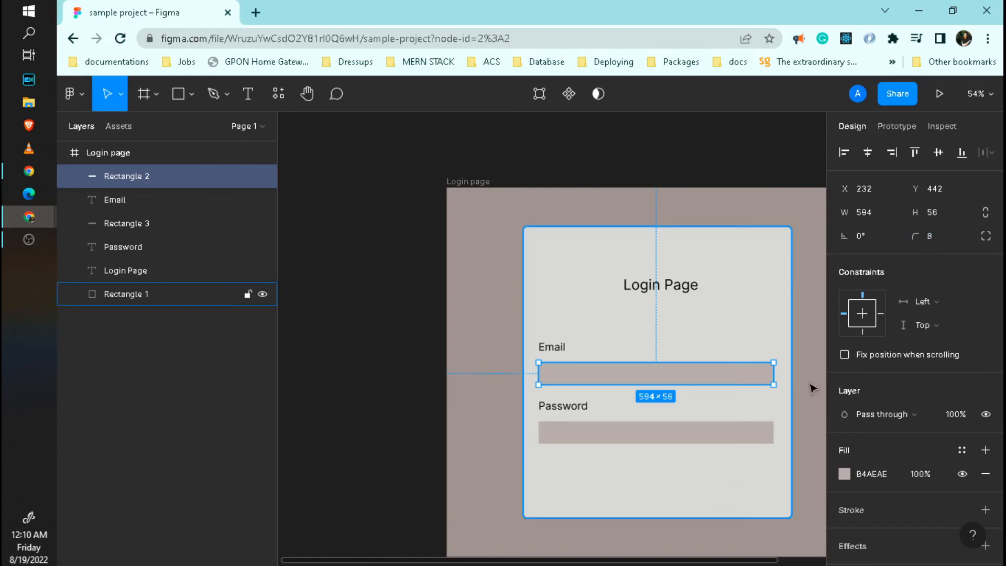
left_click(779, 380)
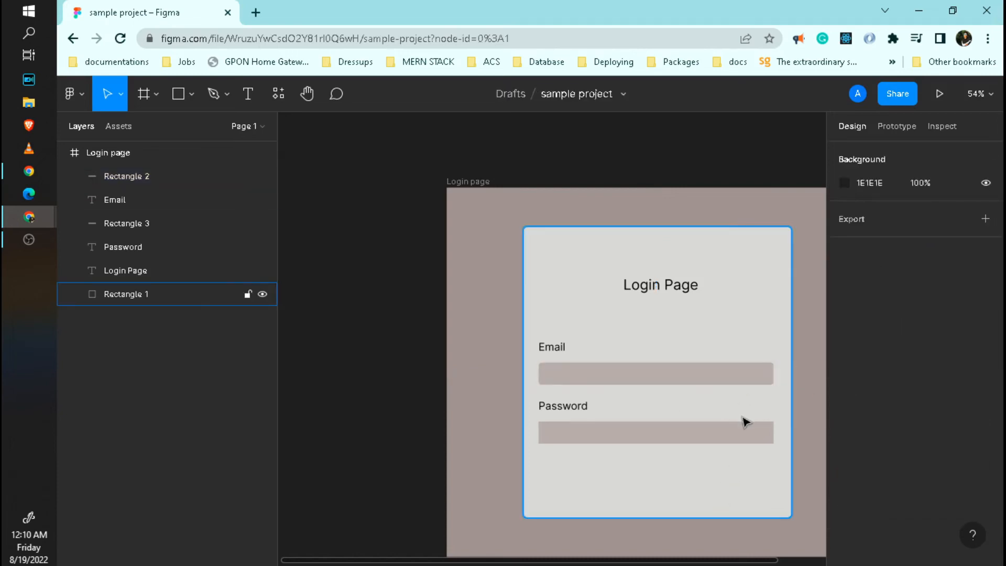
Set the corner radius of the Password field rectangle to 8 and deselect it.
left_click(725, 439)
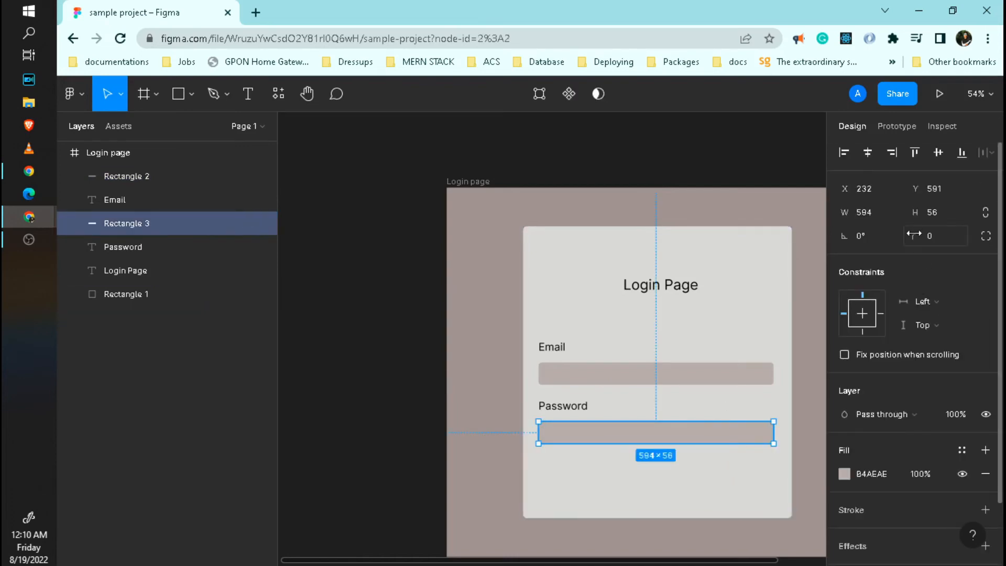
left_click(932, 240)
key("Return")
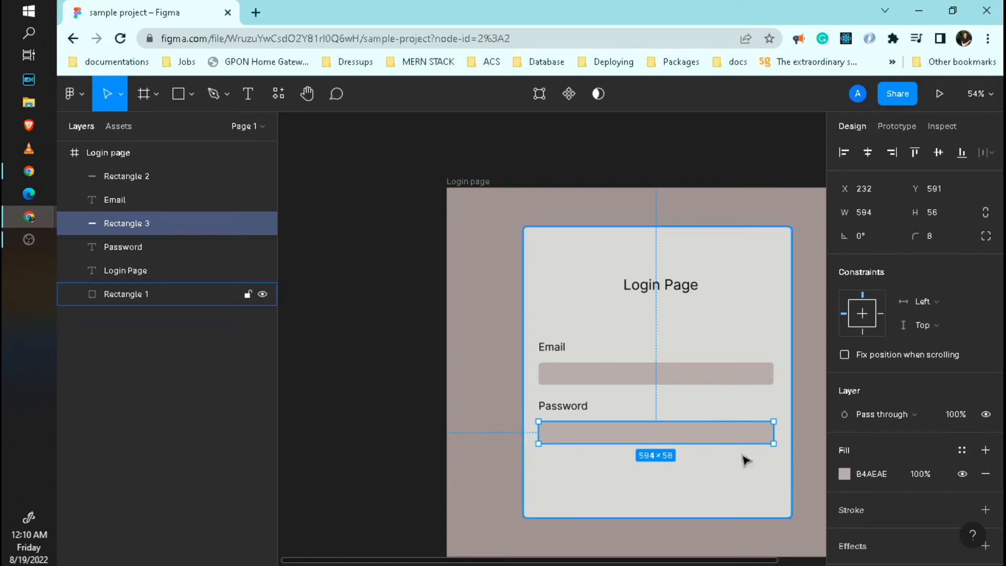
key("Escape")
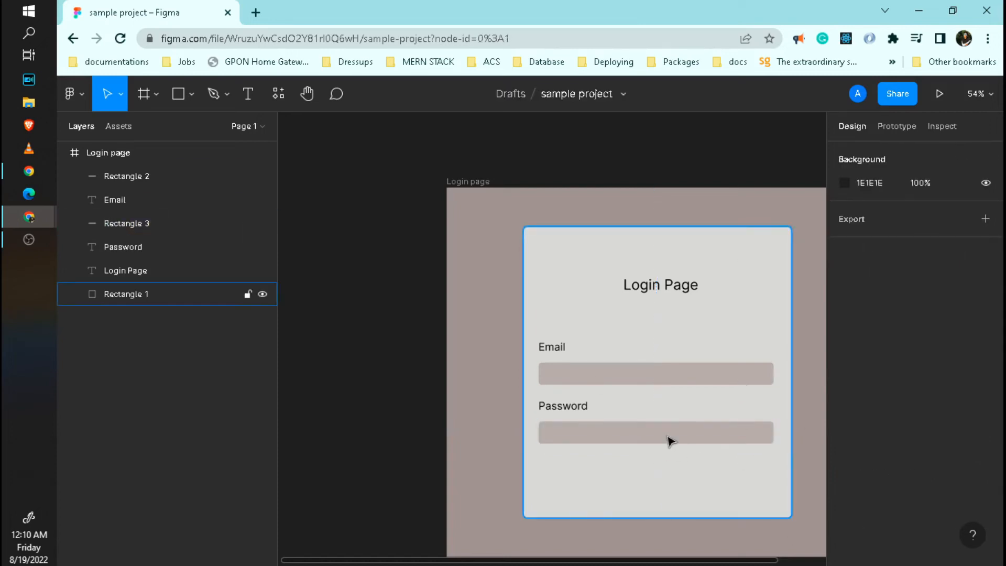
Draw a button rectangle about 559 × 75 below the Password field inside the login card.
scroll(663, 435, "down", 1)
scroll(663, 435, "down", 1)
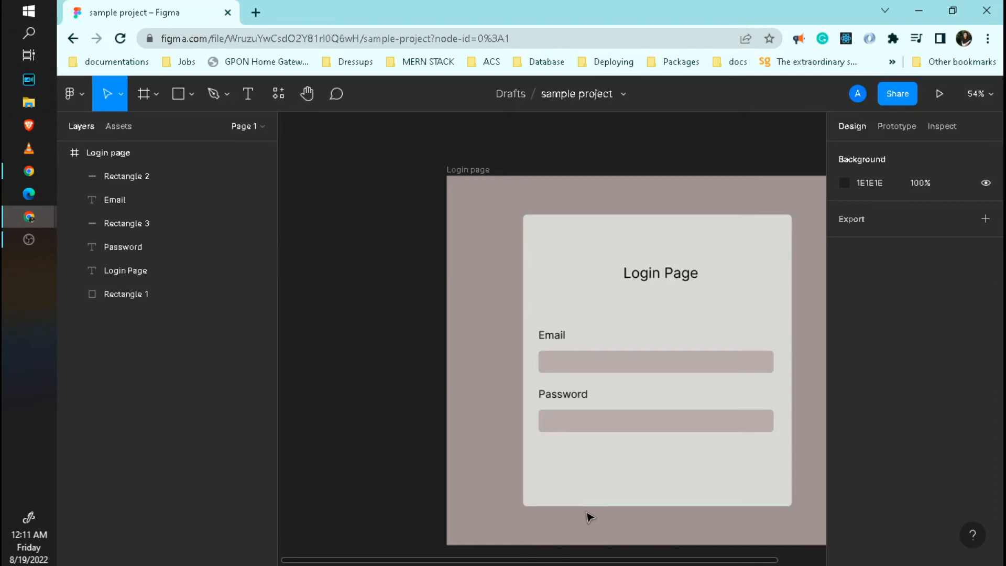
left_click_drag(602, 559, 660, 562)
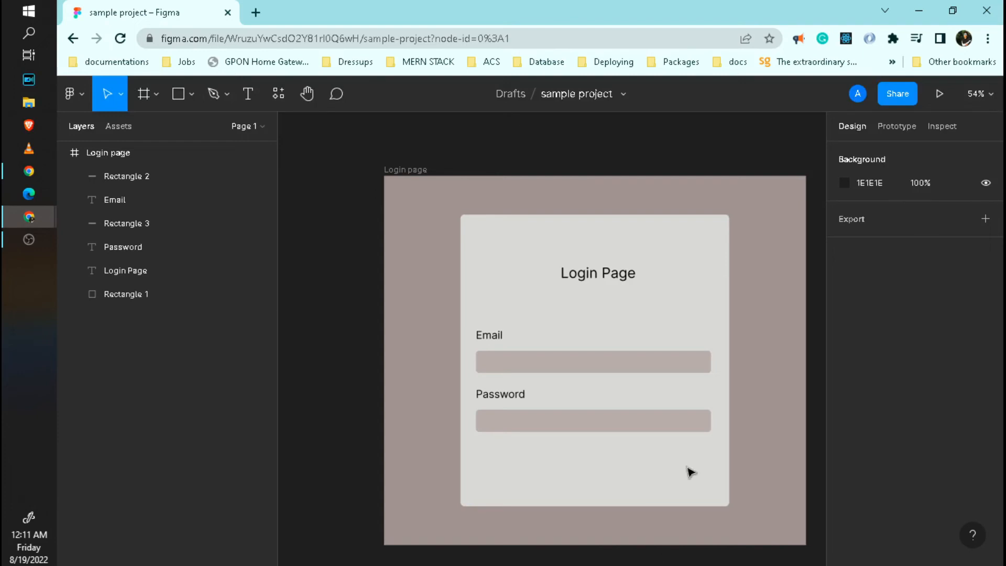
left_click(190, 92)
left_click(543, 477)
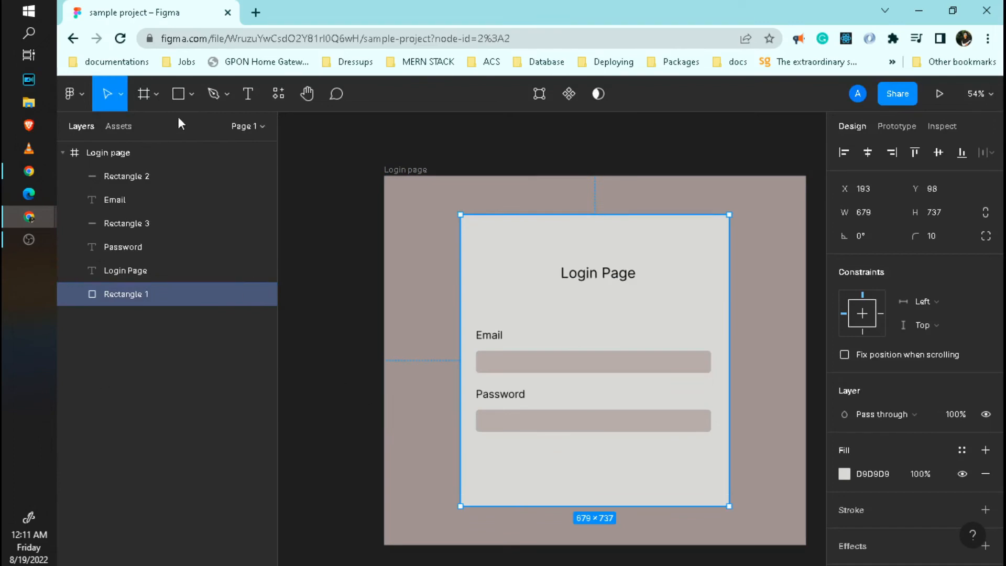
left_click(186, 92)
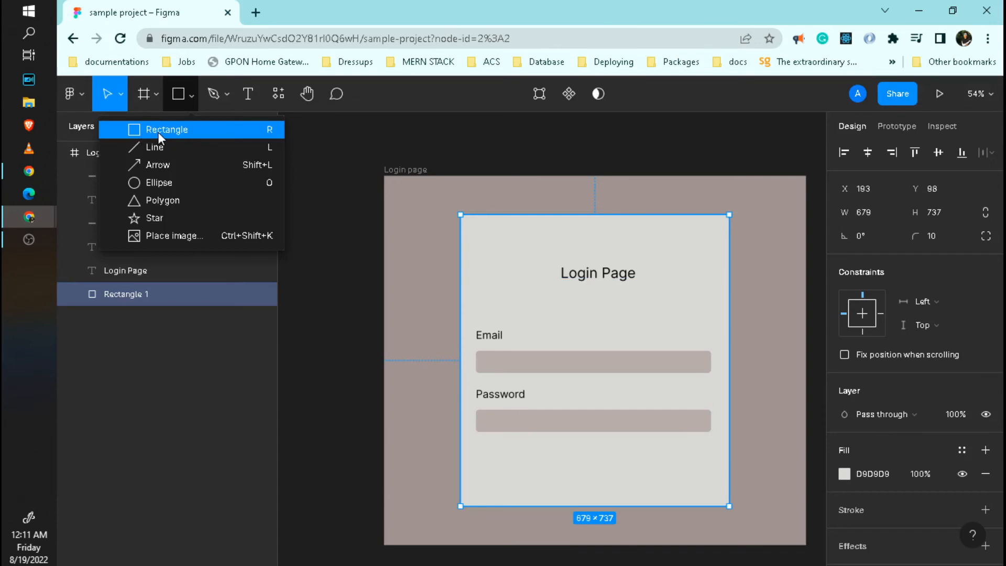
left_click(158, 132)
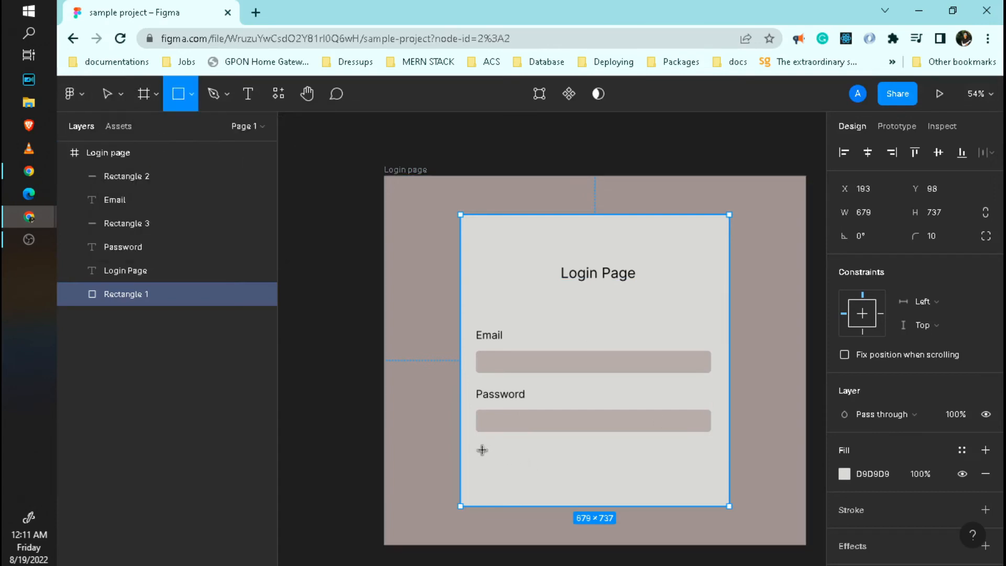
left_click_drag(482, 456, 529, 458)
mouse_move(600, 471)
left_mouse_down()
mouse_move(687, 468)
mouse_move(703, 487)
left_mouse_up()
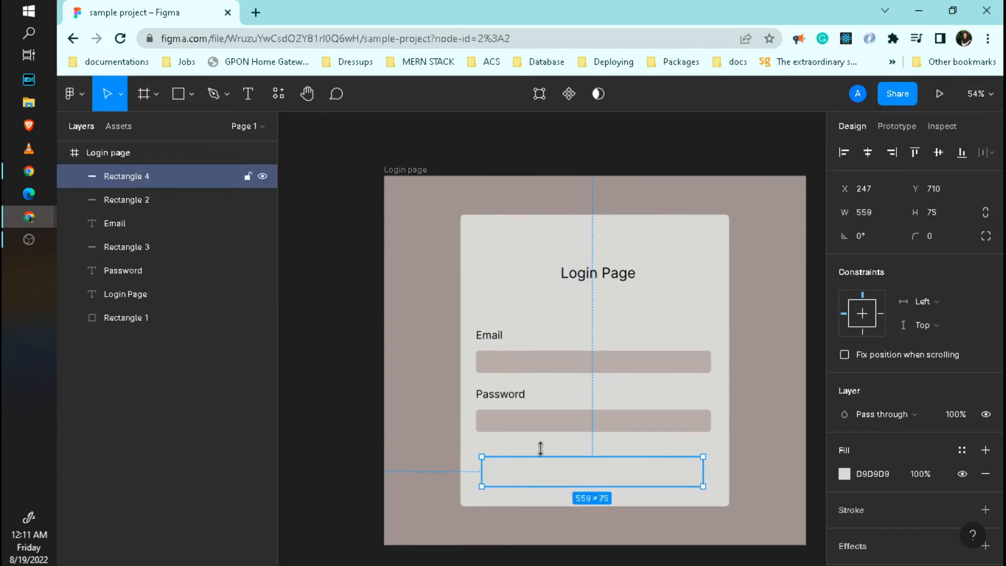
Narrow the new button rectangle from both sides to about 398 × 71, with its left edge at X 313.
left_click_drag(480, 473, 507, 480)
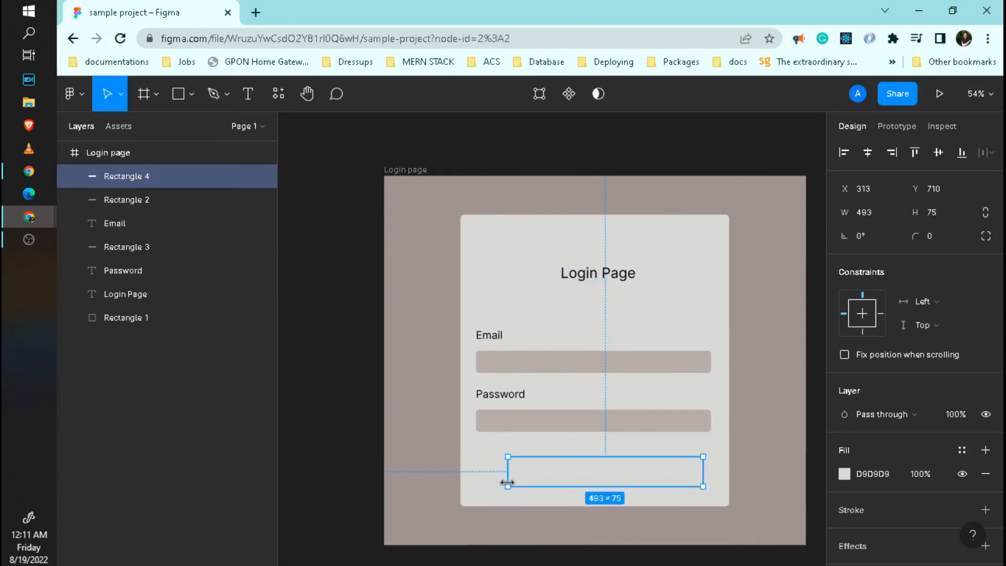
left_click_drag(702, 466, 676, 471)
left_click_drag(591, 485, 615, 478)
left_click_drag(676, 474, 666, 480)
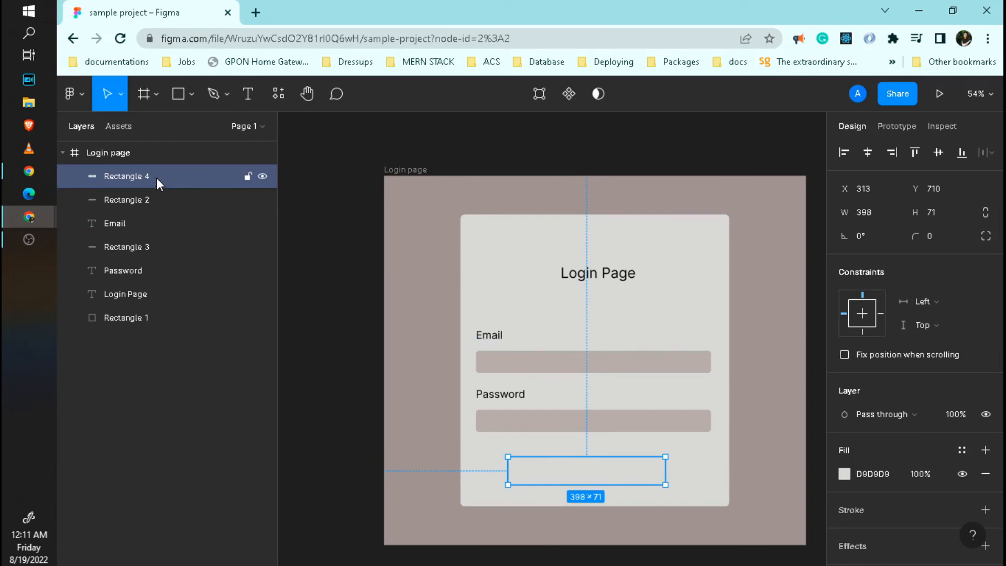
Change the fill of the button rectangle to the blue-grey 81888E.
left_click(843, 473)
left_click_drag(651, 224, 656, 229)
left_click(763, 392)
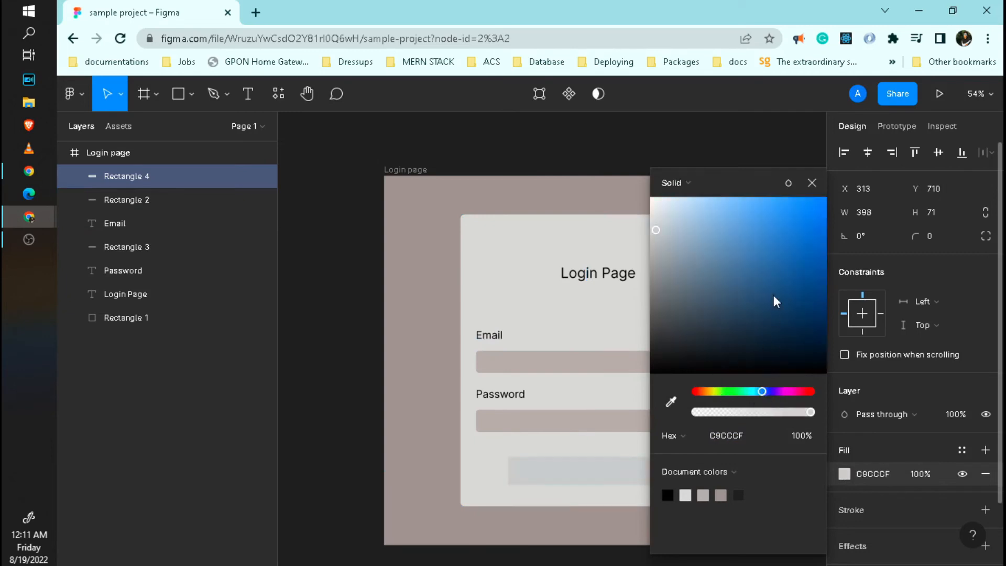
left_click_drag(773, 295, 779, 243)
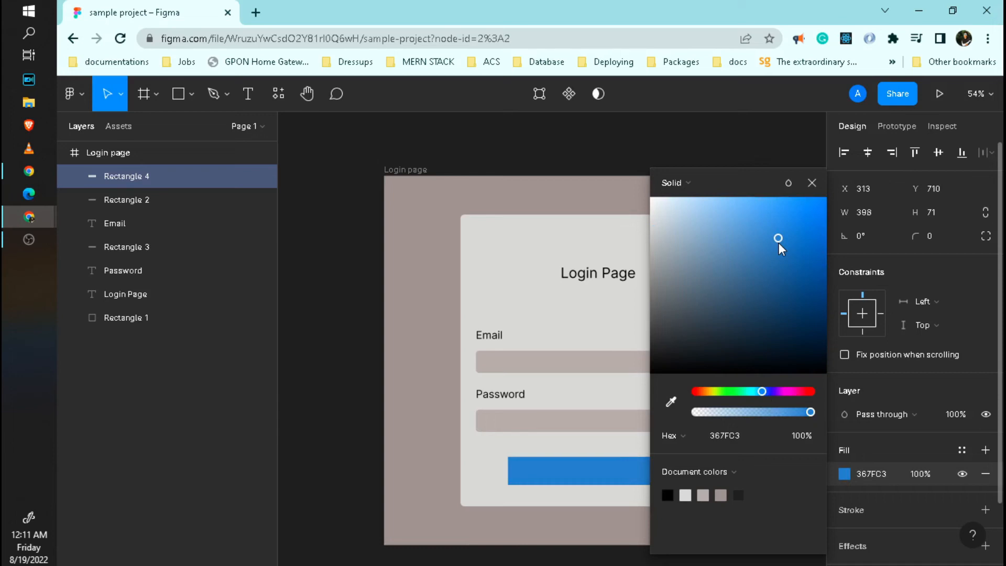
mouse_move(680, 276)
left_mouse_down()
mouse_move(721, 214)
mouse_move(680, 201)
mouse_move(704, 291)
mouse_move(722, 321)
mouse_move(684, 311)
mouse_move(668, 279)
left_mouse_up()
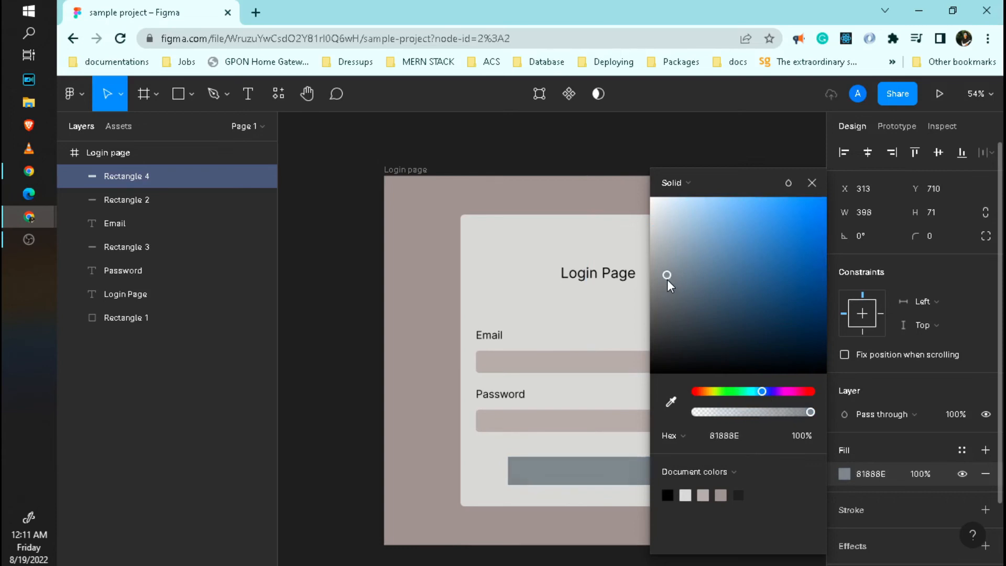
left_click(812, 182)
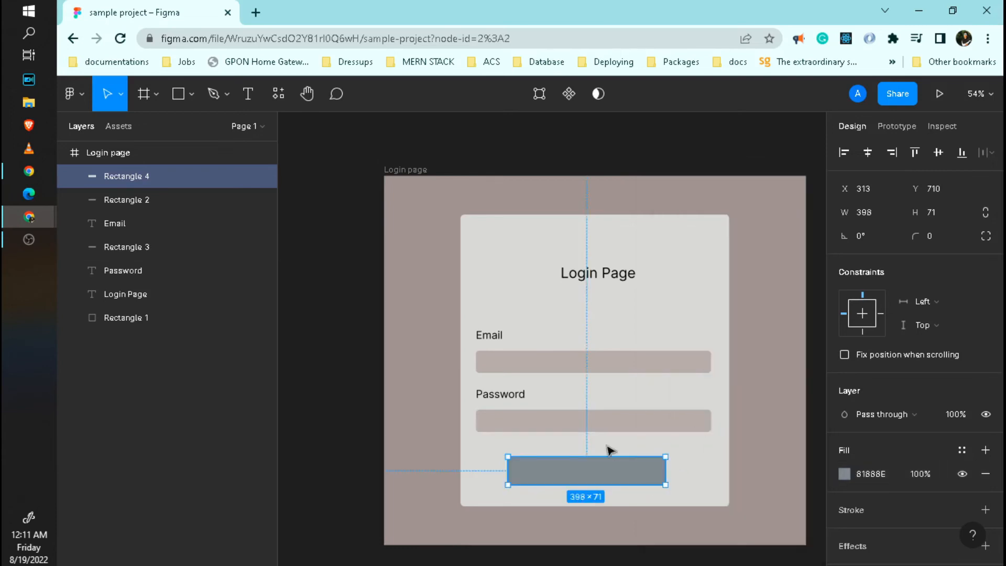
Add a text box about 398 × 74 over the button rectangle with the text Login.
left_click(245, 94)
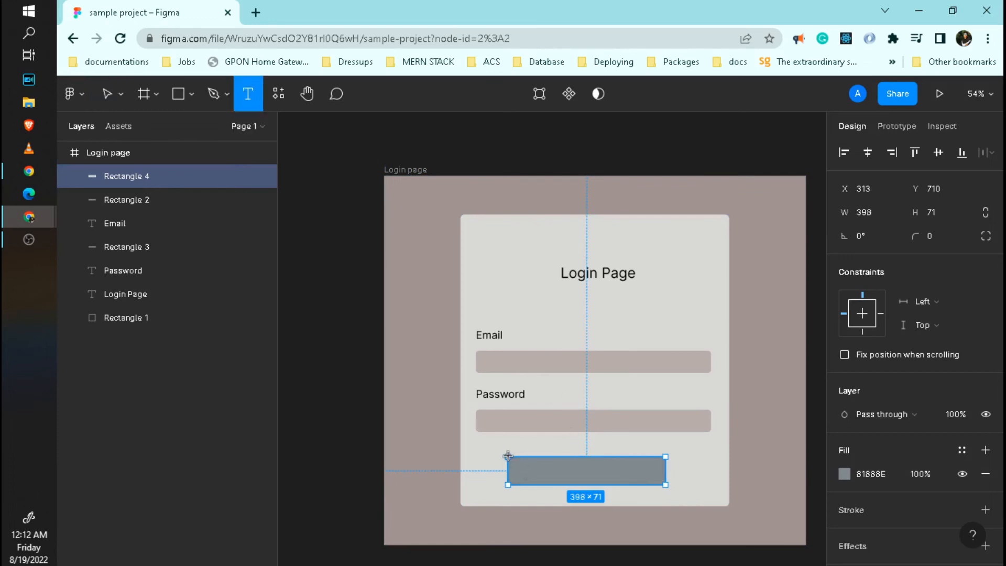
left_click_drag(508, 456, 666, 493)
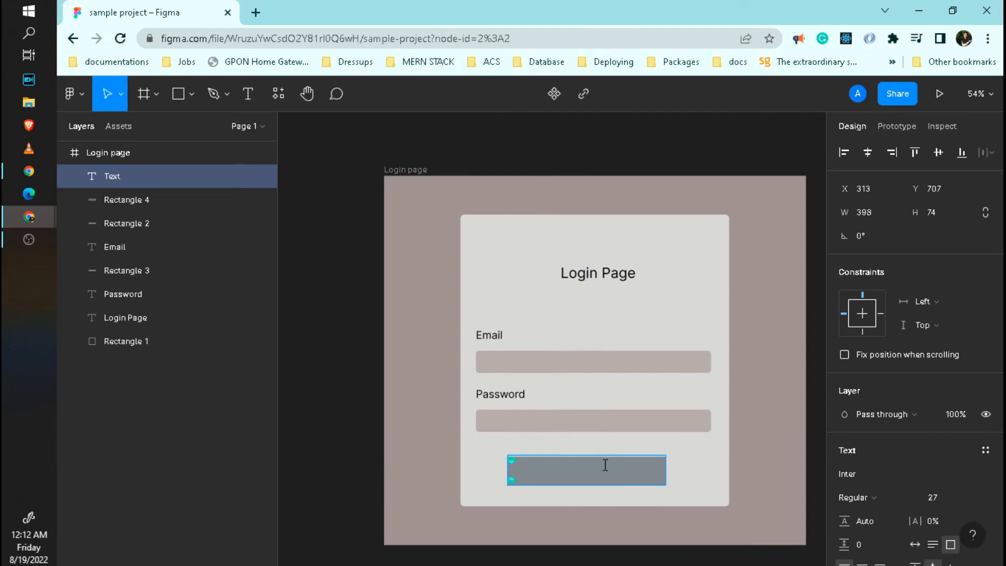
type("Login")
key("ctrl+e")
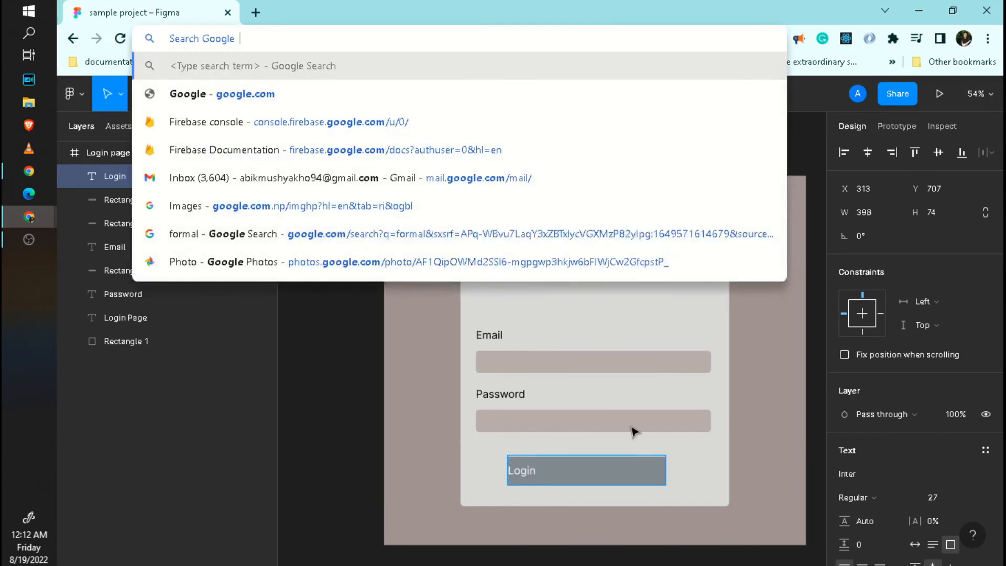
Center the Login text horizontally within its text box on the button.
key("Escape")
left_click(608, 476)
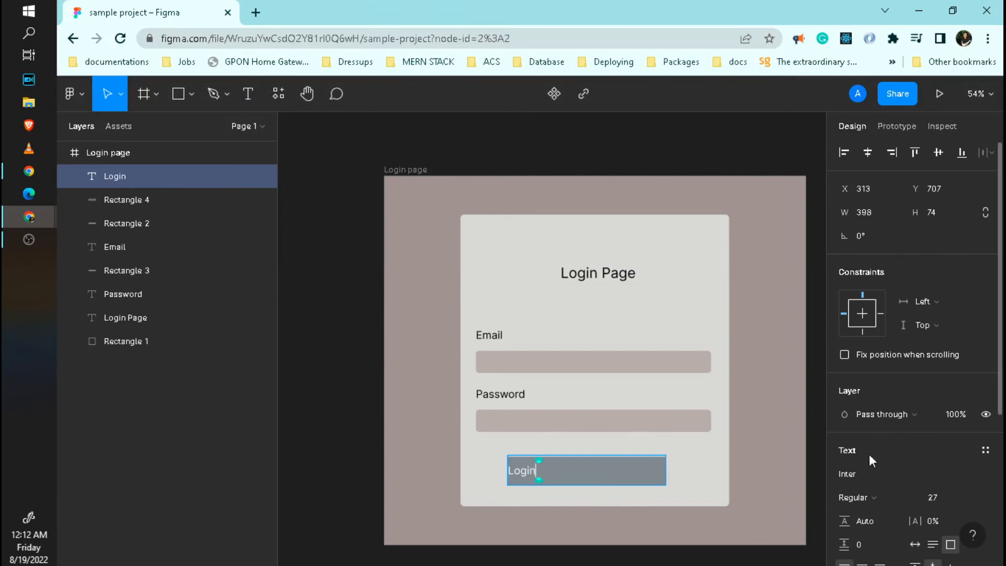
scroll(862, 471, "down", 2)
scroll(877, 357, "down", 4)
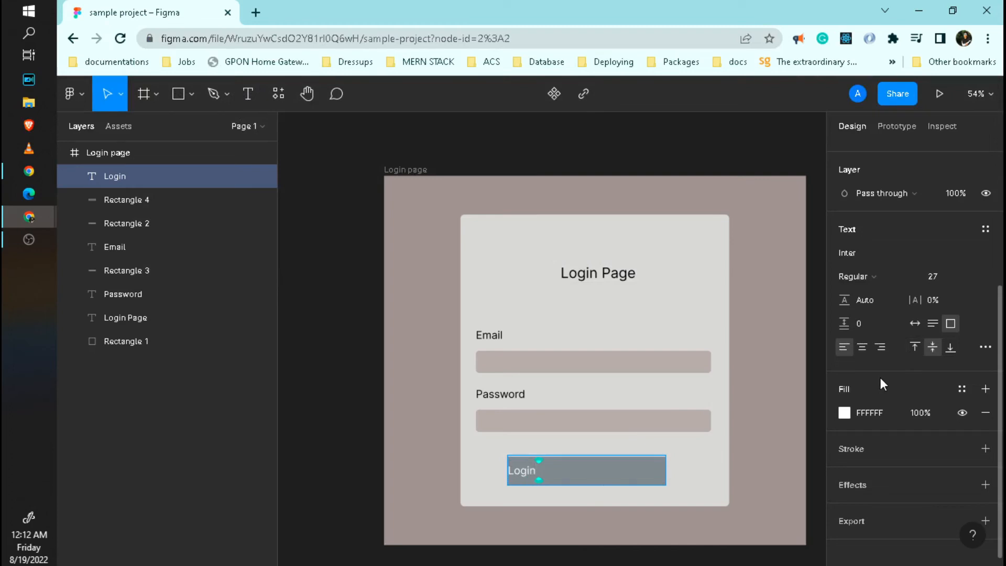
left_click(861, 348)
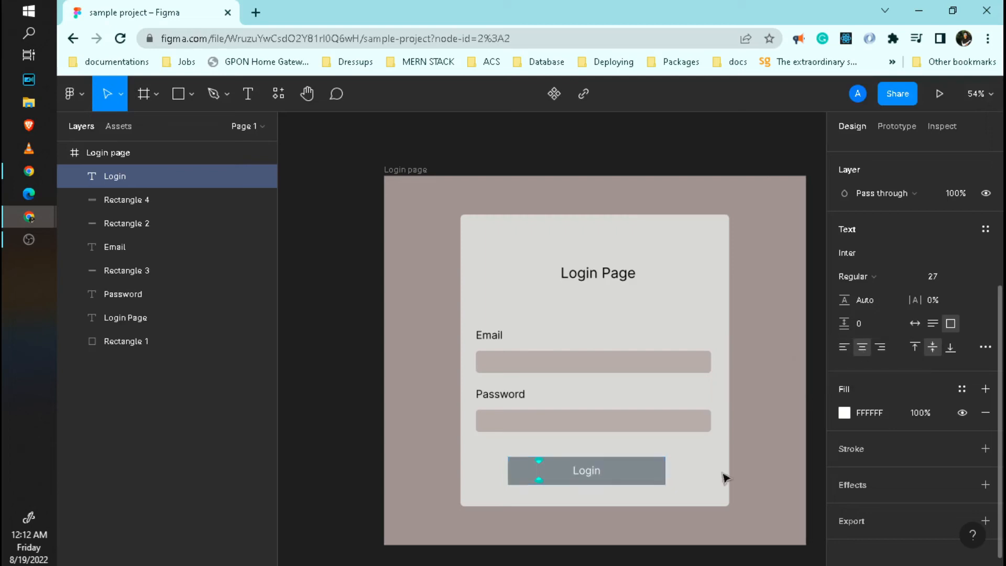
double_click(614, 454)
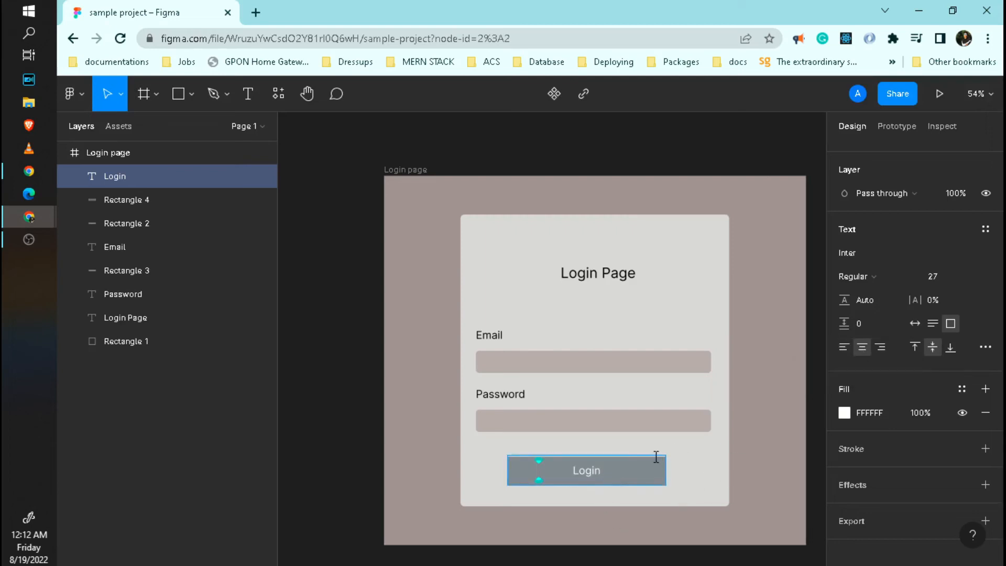
Set the corner radius of the button rectangle behind the Login text to 10.
left_click(126, 200)
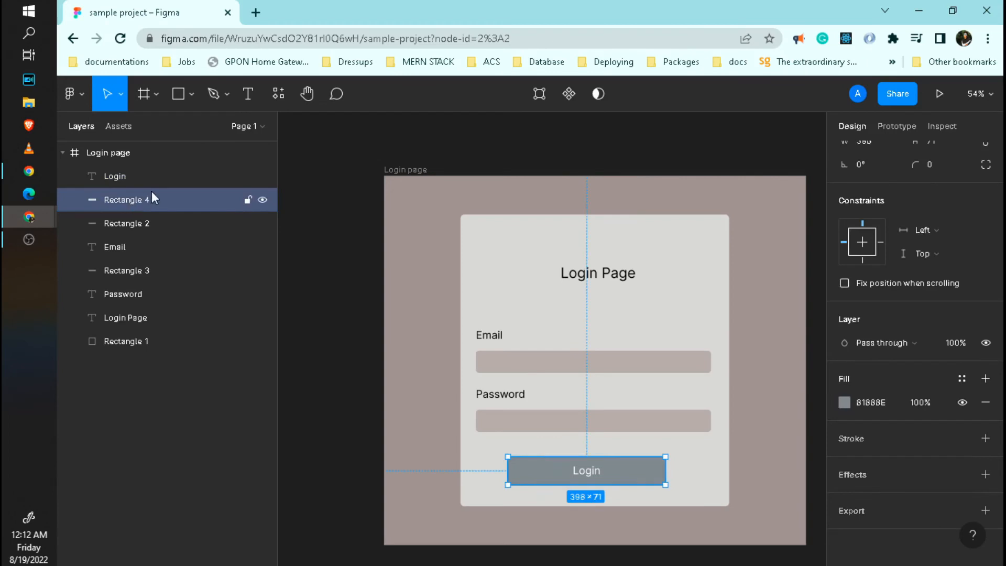
scroll(933, 238, "up", 2)
left_click(927, 237)
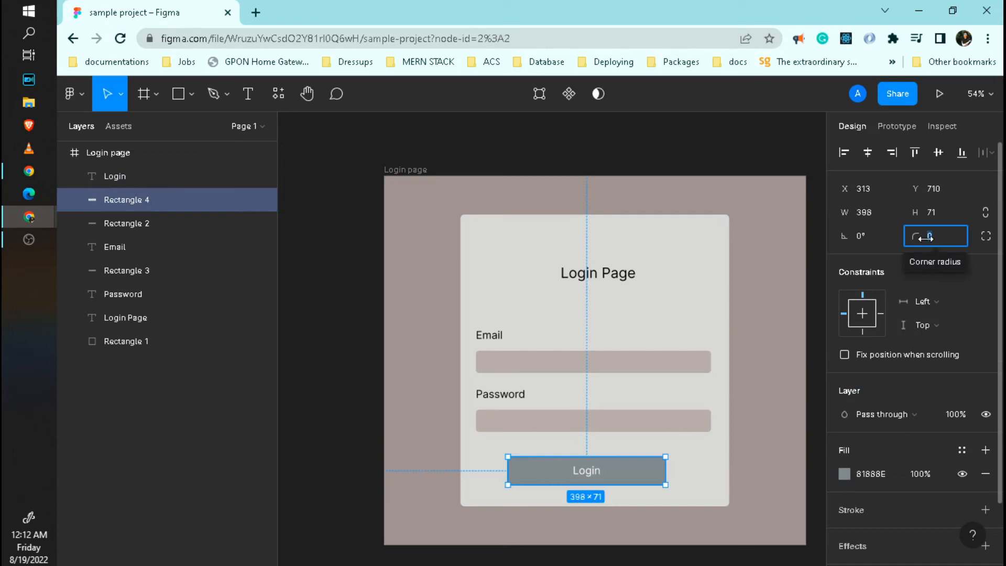
type("10")
key("Return")
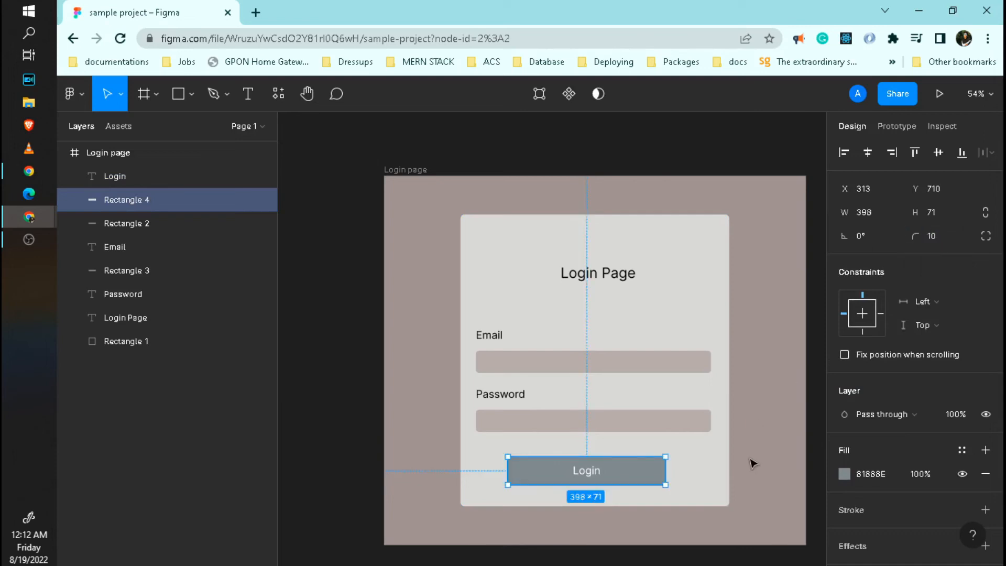
left_click(740, 514)
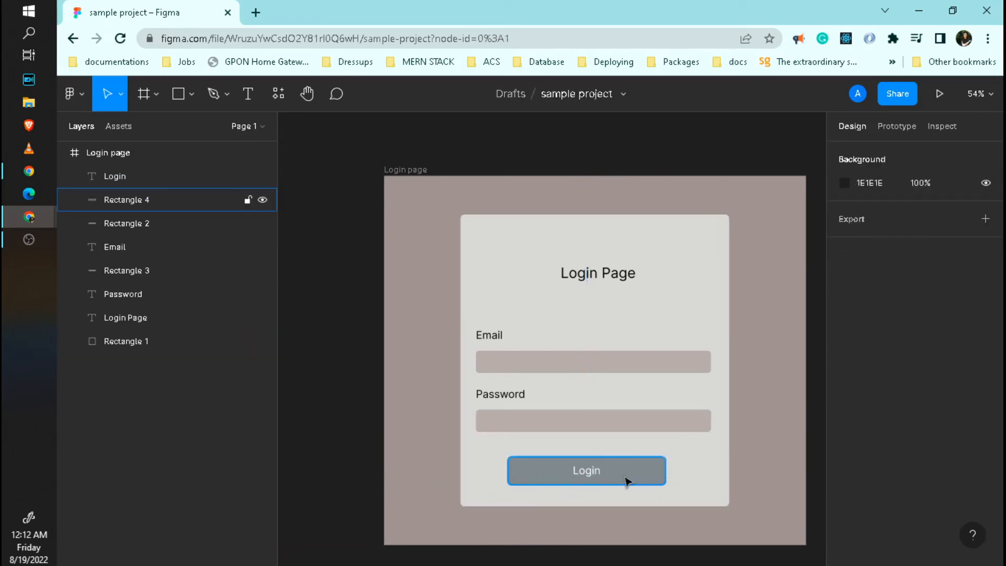
Move the Login text and its button rectangle together to the right, to about X 330, centering them in the card.
left_click(649, 475)
left_click(121, 178, "shift")
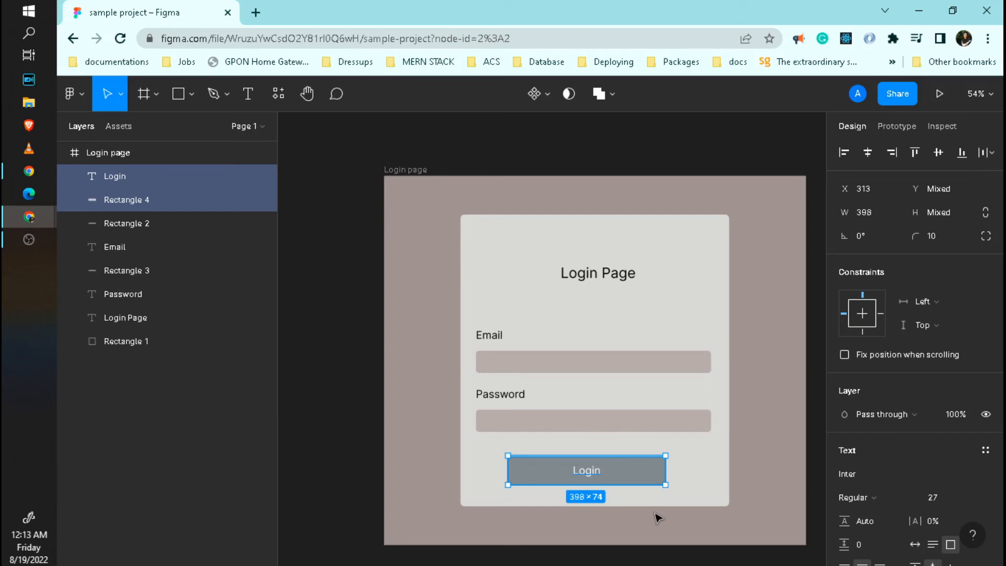
key("Right")
key("Right")
key("Right")
key("Right")
key("Right")
key("Right")
key("Right")
key("Right")
key("Right")
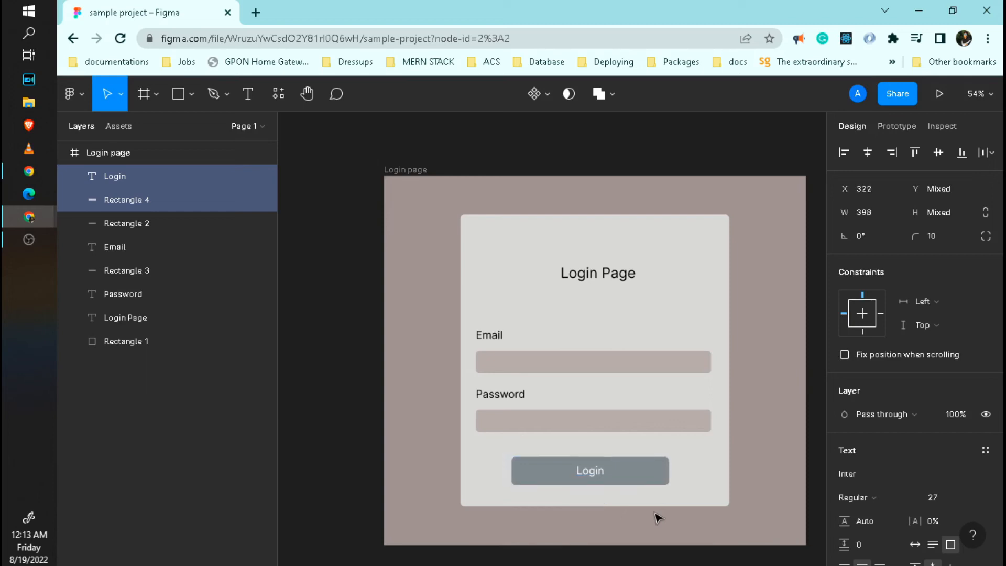
key("Right")
key("Right")
key("Right")
key("Right")
key("Right")
key("Right")
key("Right")
key("Right")
key("Right")
key("Right")
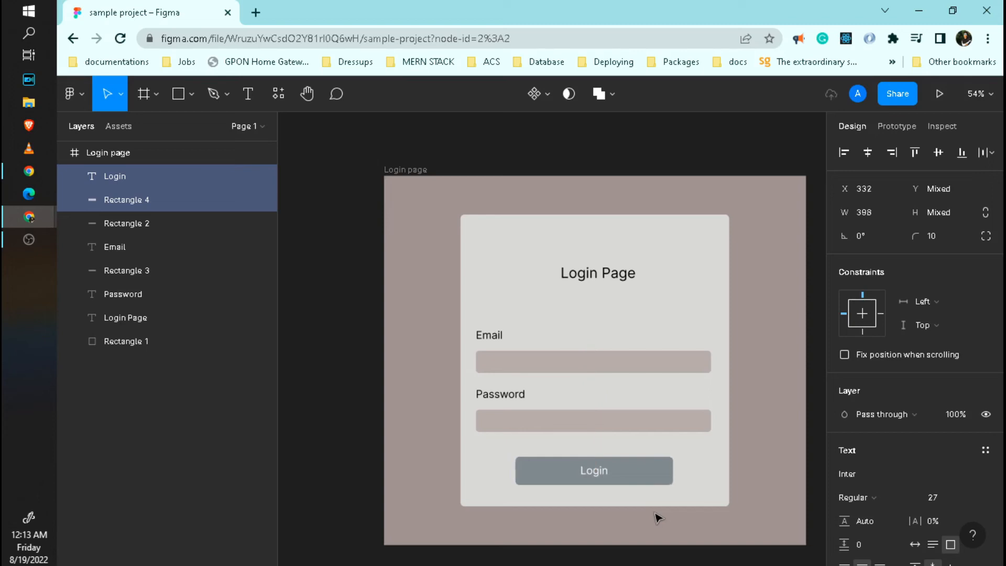
key("Left")
key("Left")
double_click(607, 281)
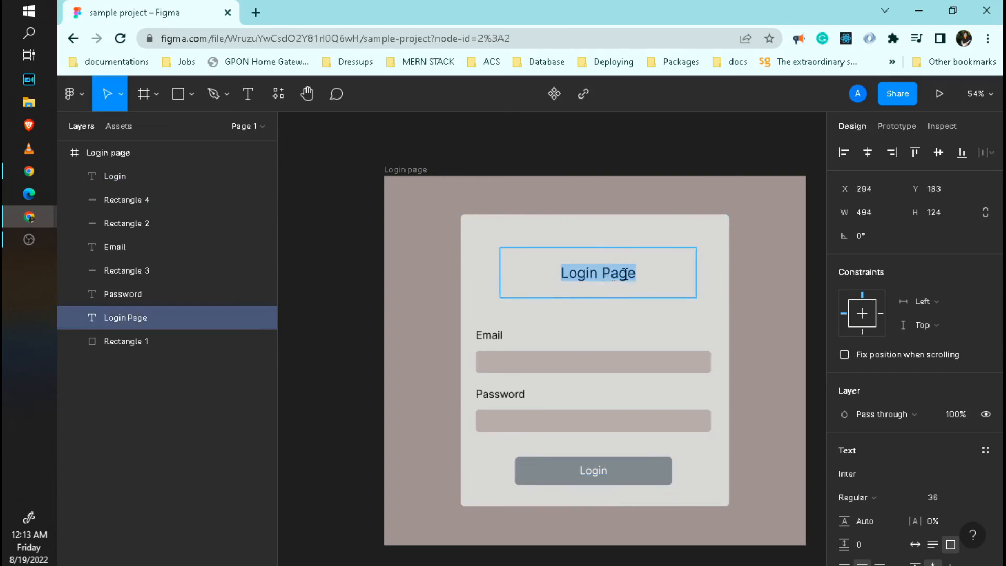
left_click(631, 273)
left_click_drag(626, 273, 533, 272)
key("Escape")
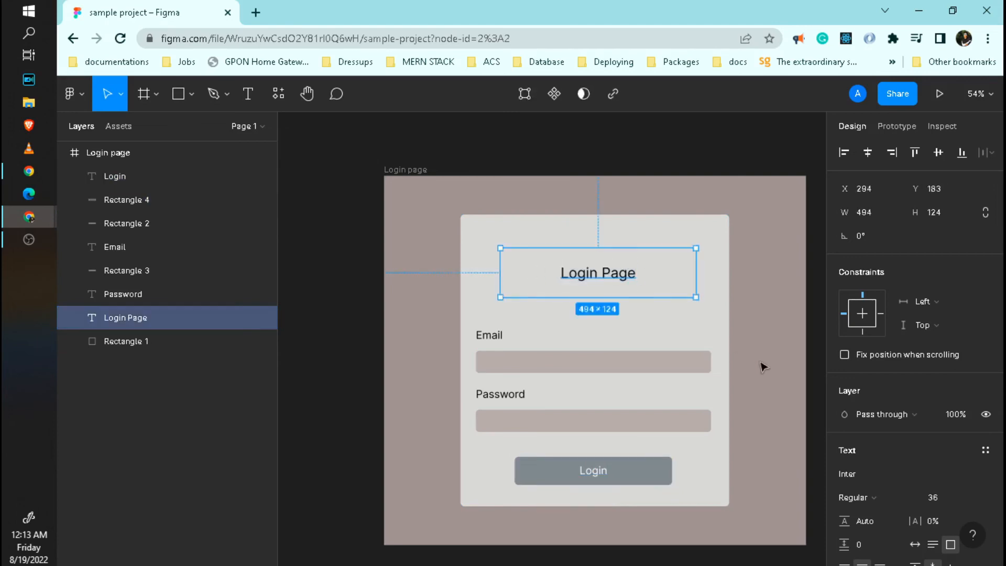
scroll(761, 366, "down", 3)
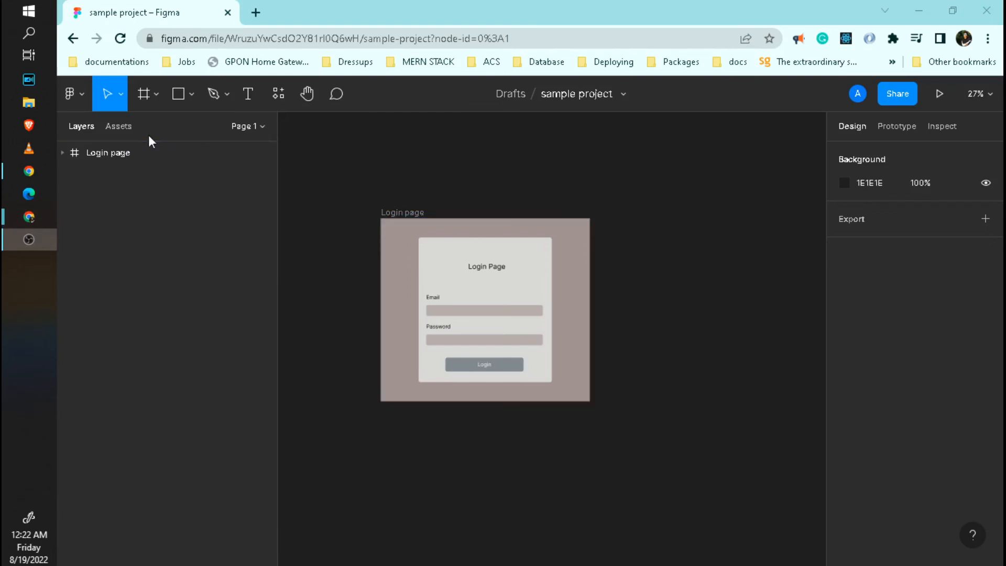
Duplicate the Login page frame and place the copy to the right of the original at X 1065, Y -202.
left_click(138, 153)
left_click(139, 153)
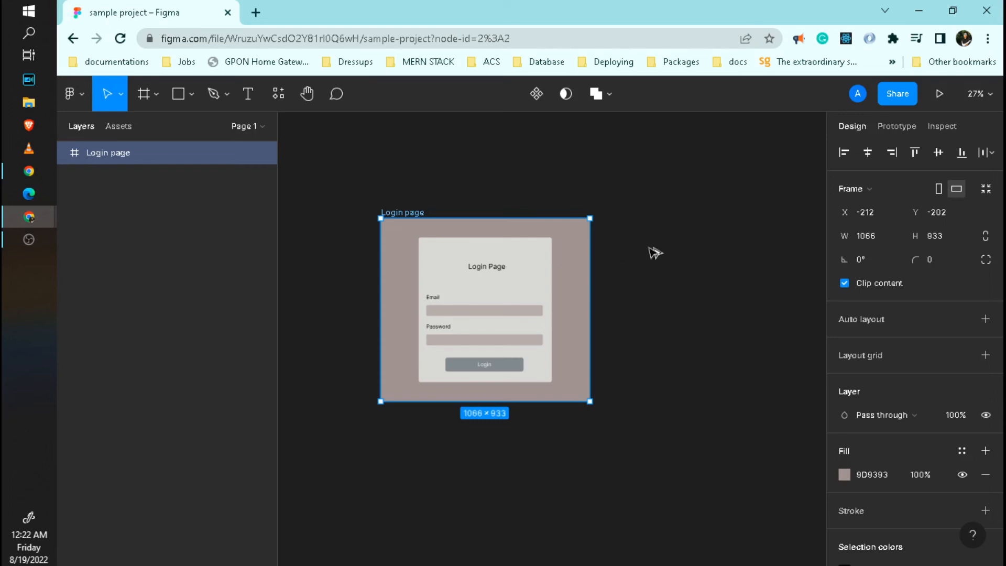
left_click_drag(577, 249, 682, 247)
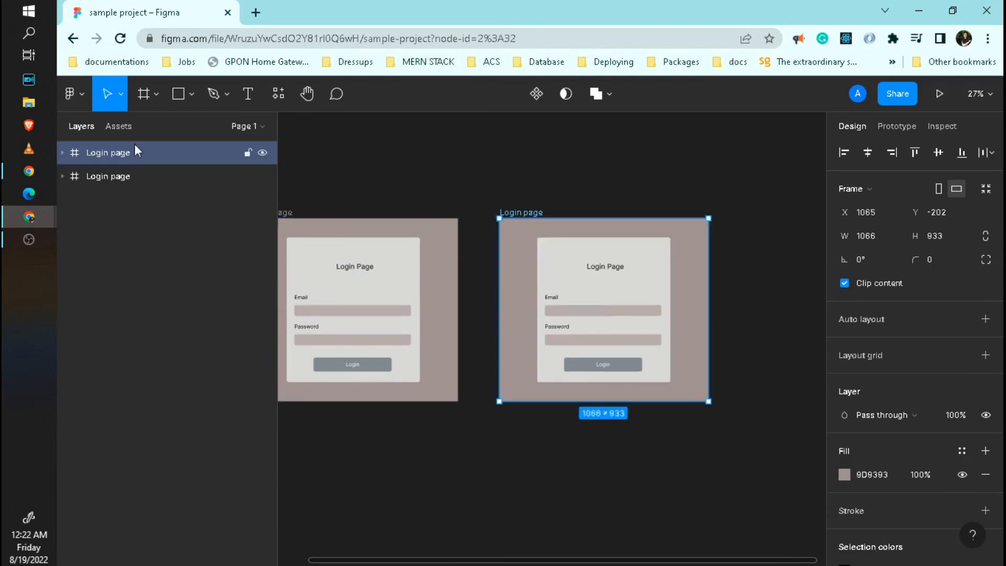
Rename the copied Login page frame to Singup page.
left_click(127, 185)
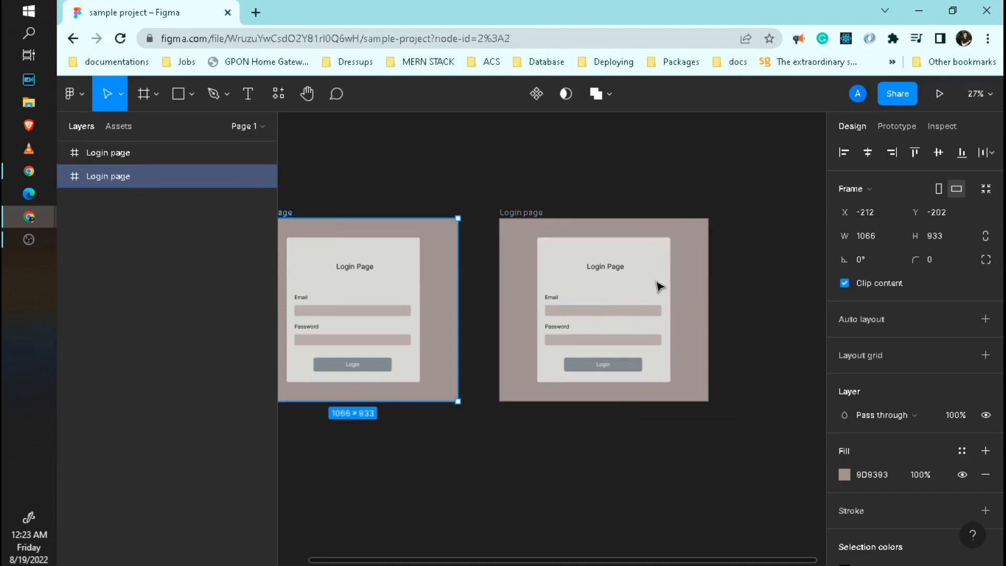
left_click(119, 156)
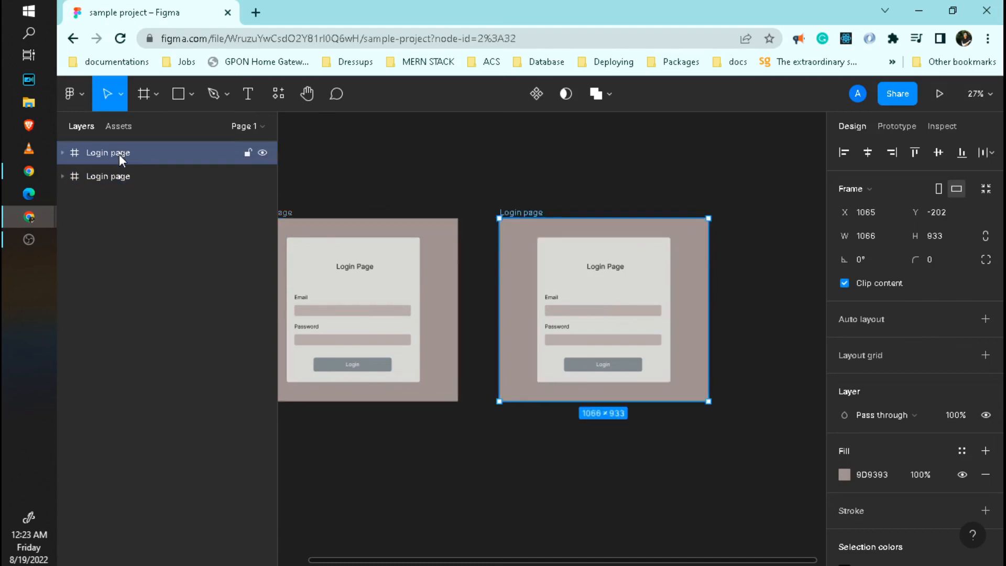
double_click(92, 153)
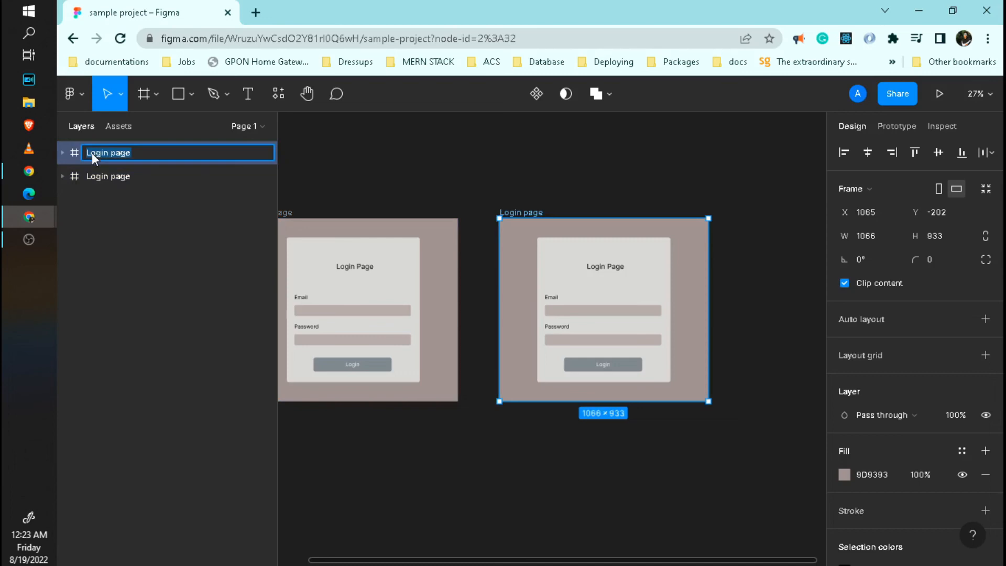
key("Delete")
key("Delete")
key("Delete")
key("Delete")
key("Delete")
key("Delete")
type("Singup")
key("Return")
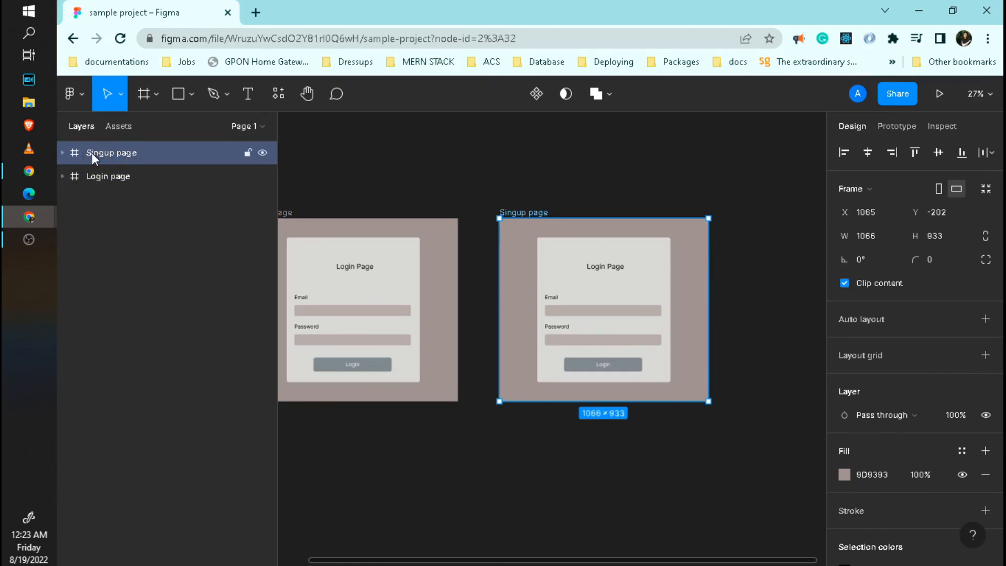
double_click(533, 212)
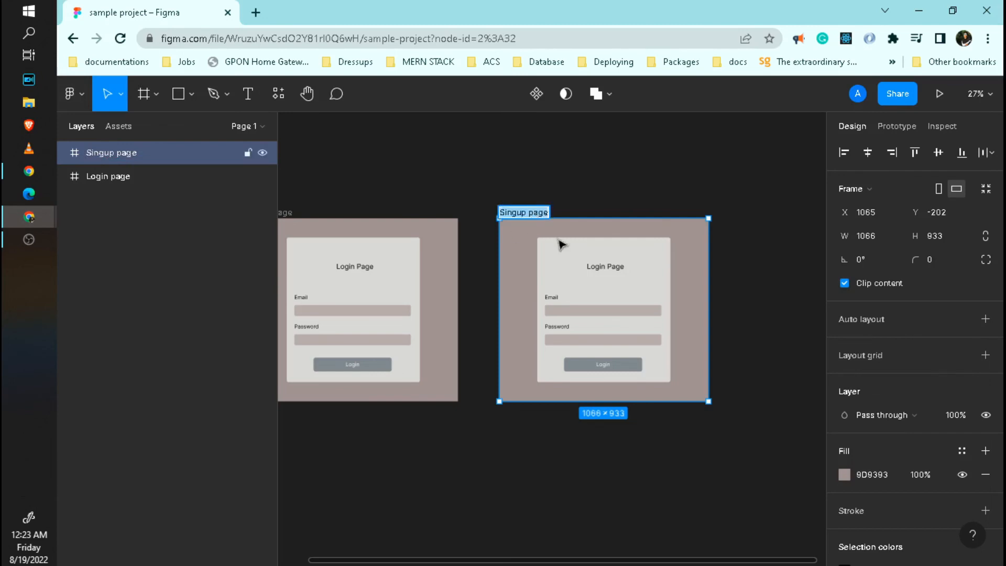
Change the title text in the copied frame's card to Signup Page.
scroll(620, 280, "up", 2)
scroll(619, 282, "up", 3)
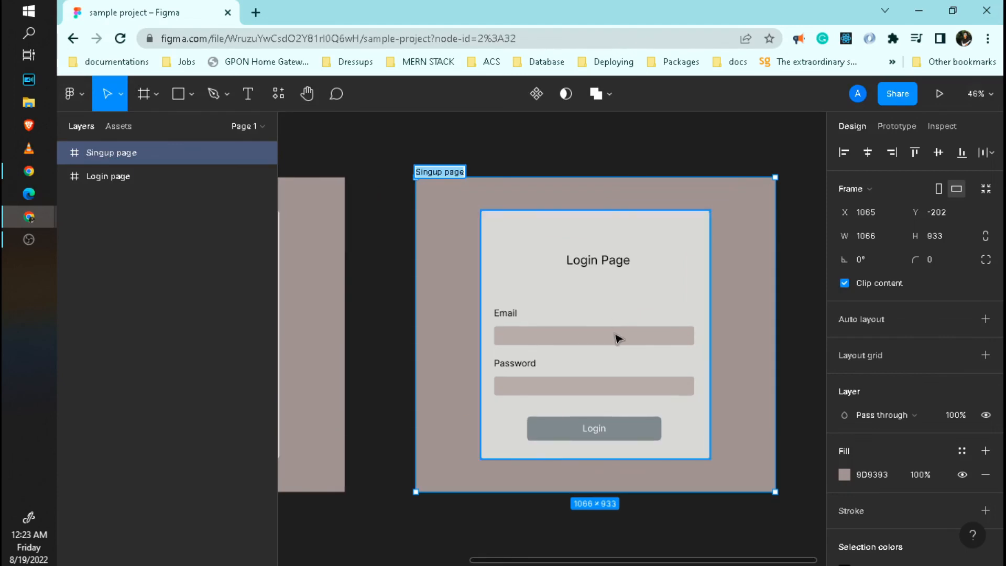
left_click(605, 268)
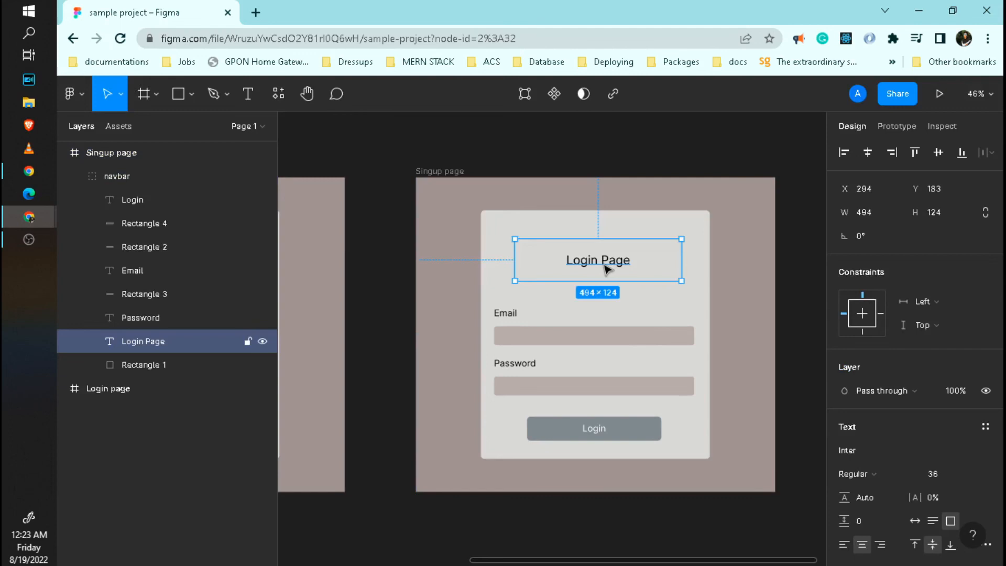
double_click(606, 267)
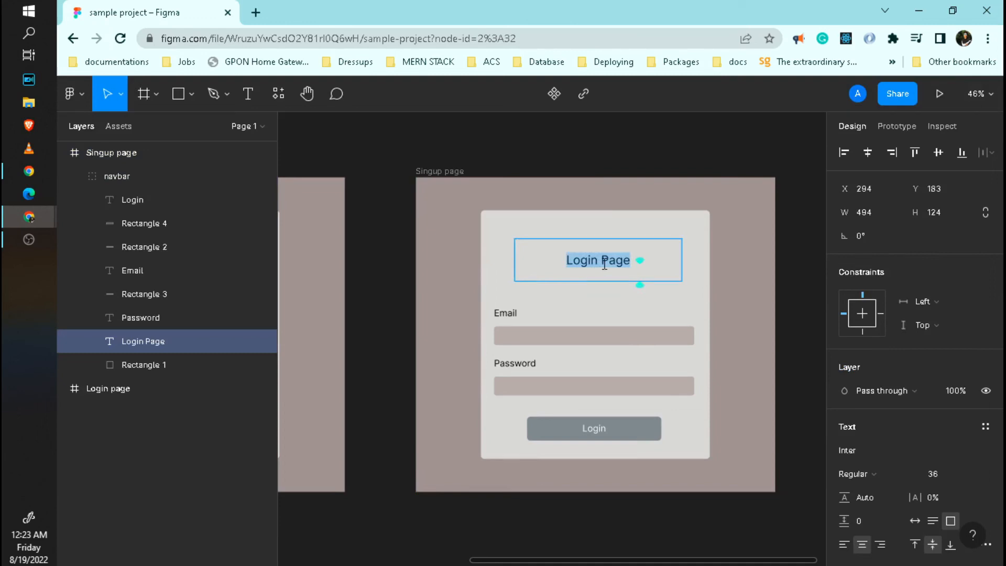
type("Signup")
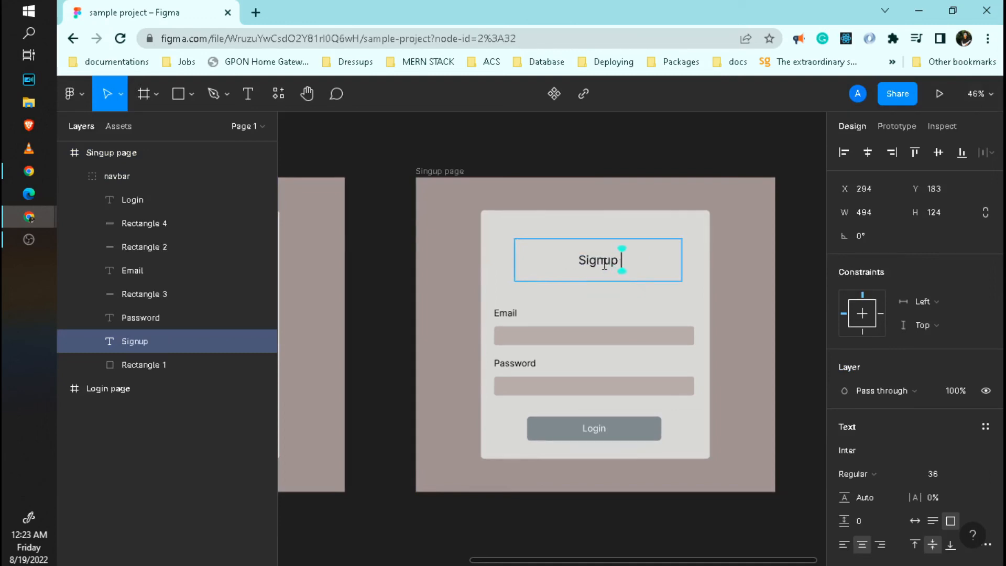
type(" Page")
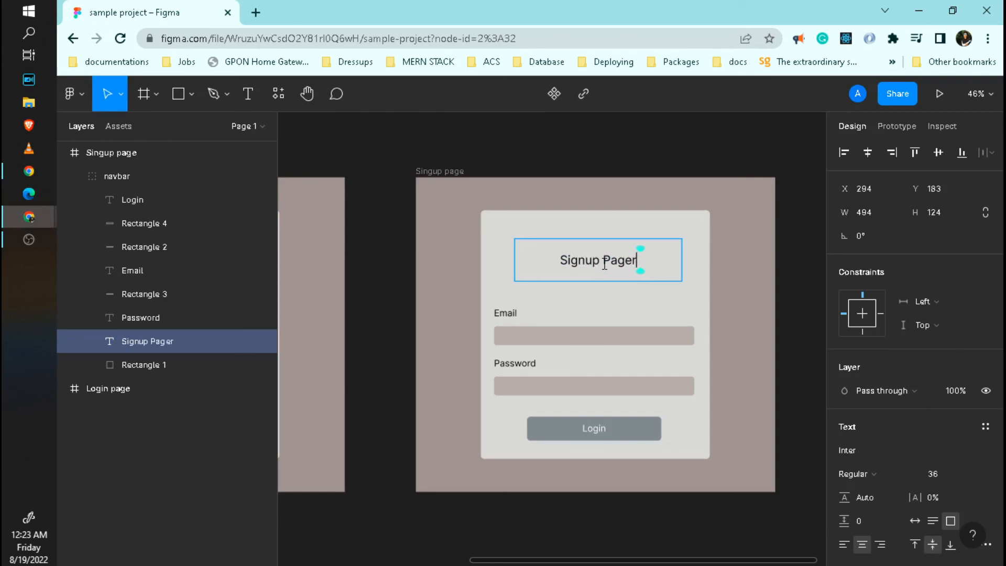
key("Return")
key("BackSpace")
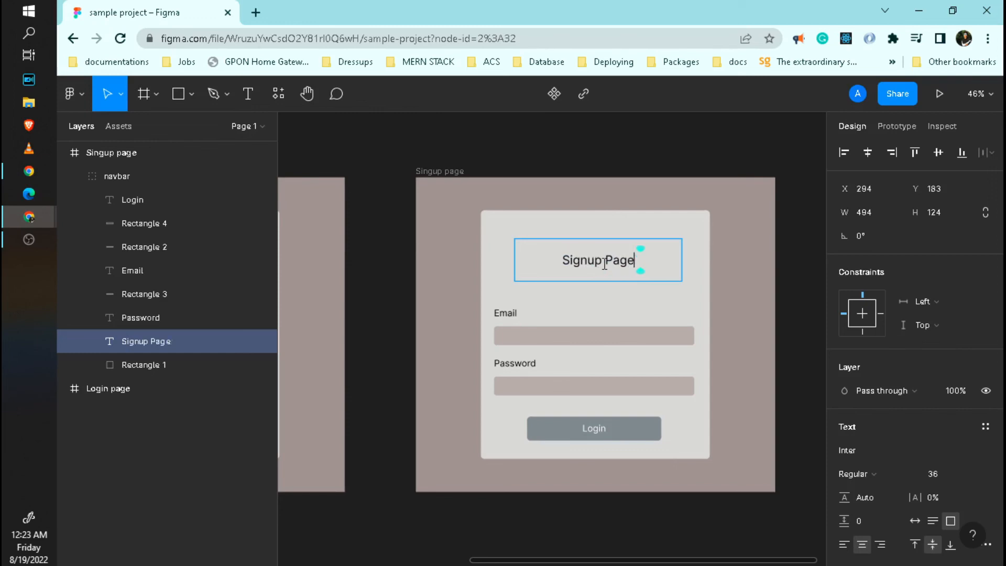
key("Escape")
left_click(515, 321)
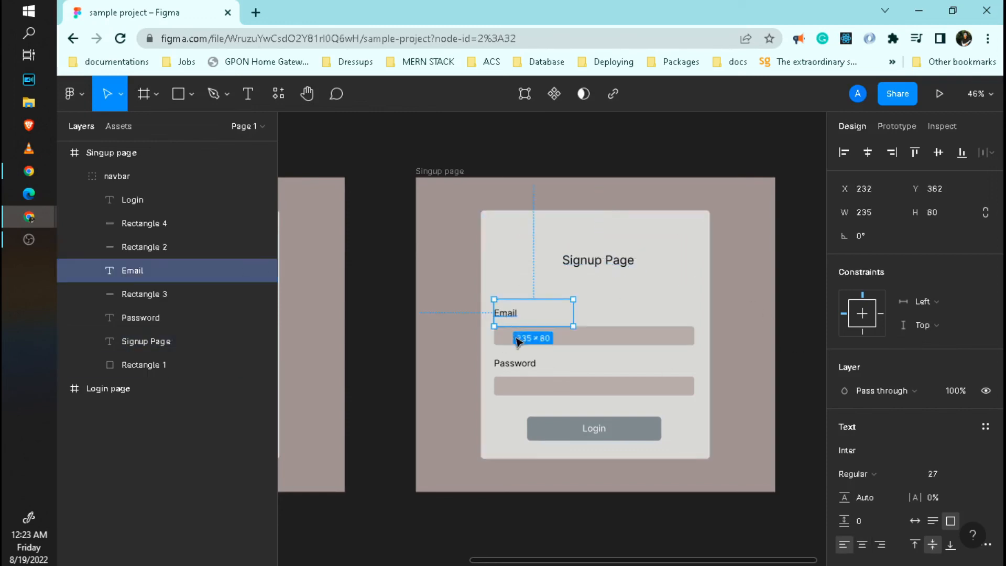
scroll(568, 349, "up", 1)
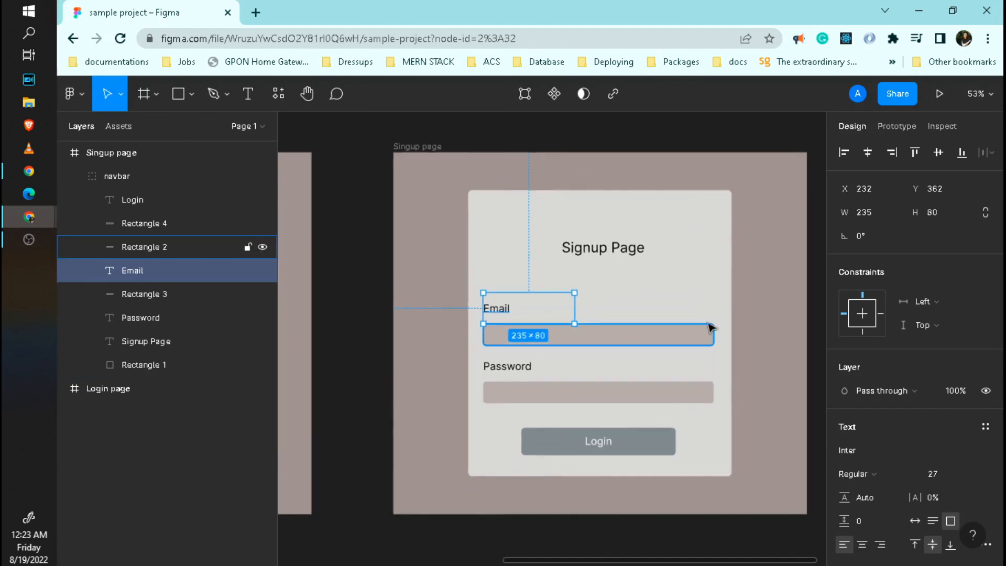
scroll(749, 376, "down", 2)
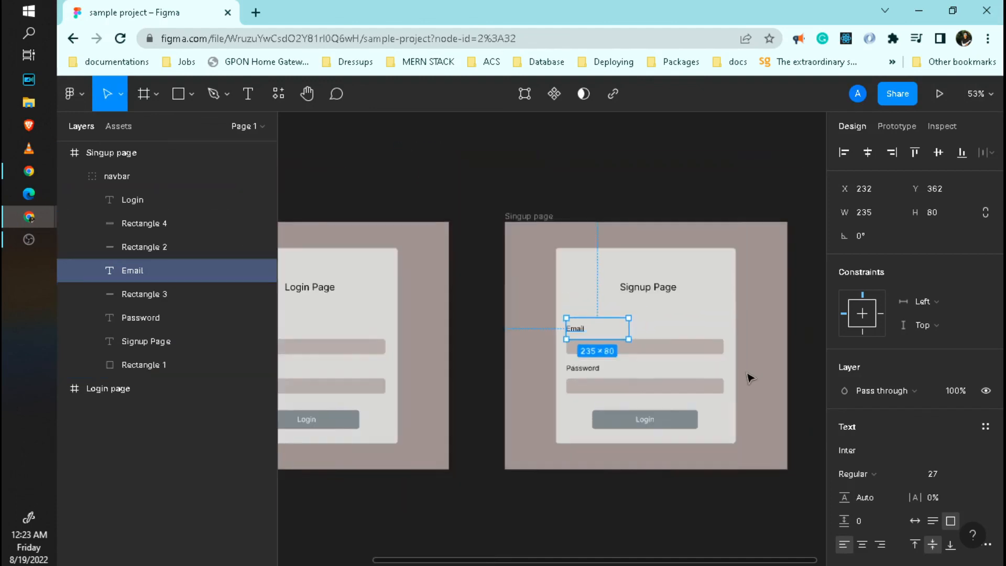
left_click(774, 436)
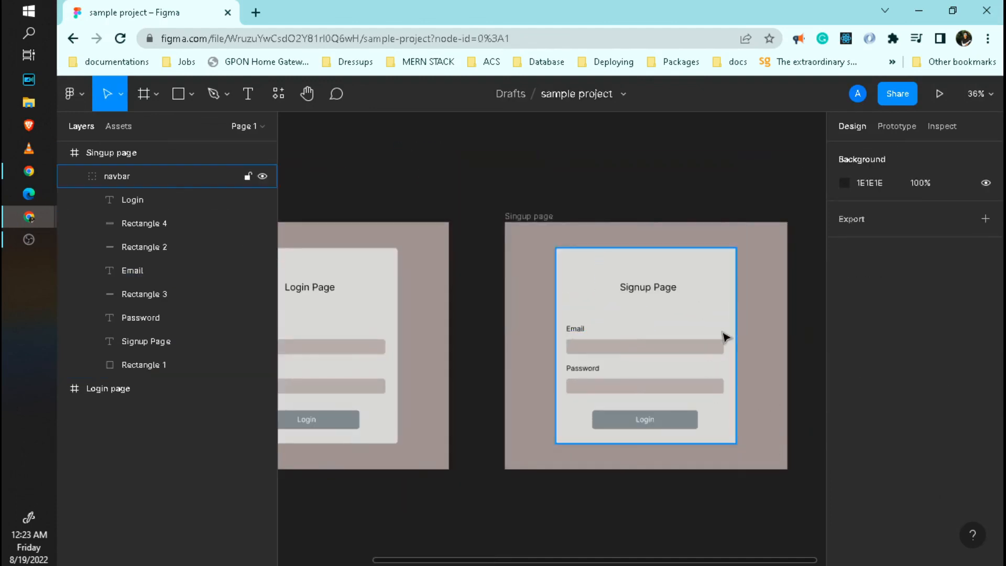
Duplicate the Email label together with its input rectangle on the signup card and place the copy directly above the originals.
scroll(578, 349, "up", 2)
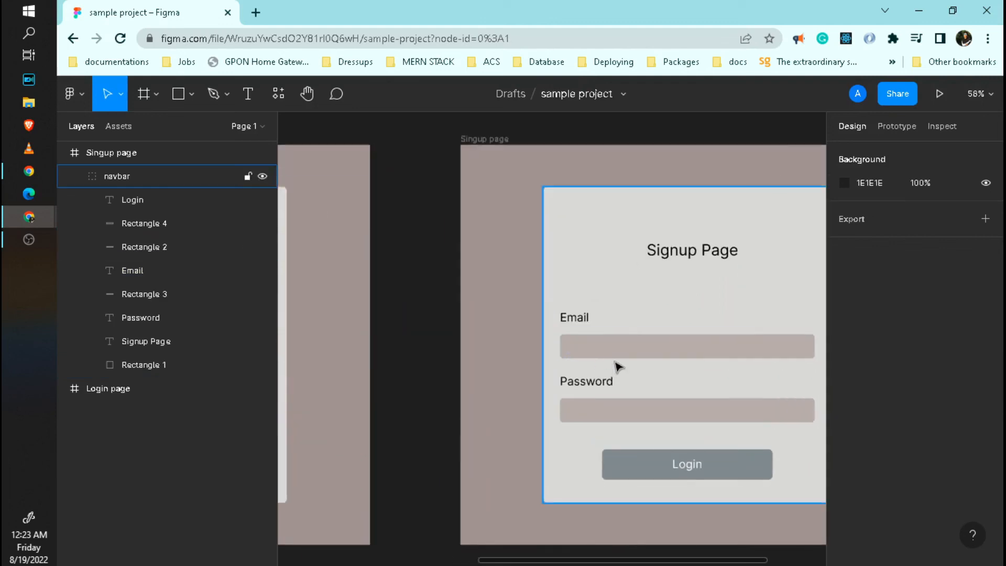
left_click(583, 335)
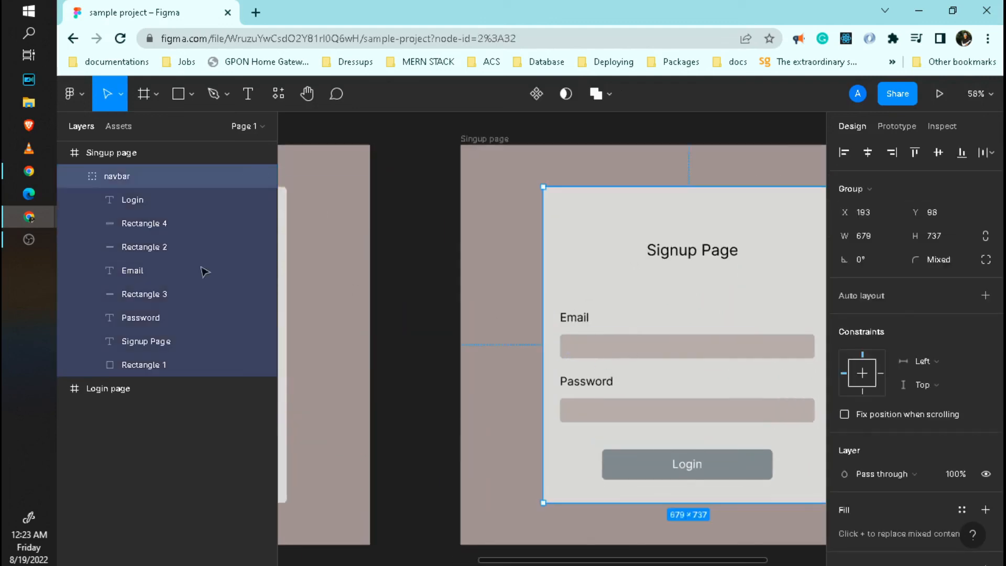
left_click(652, 355)
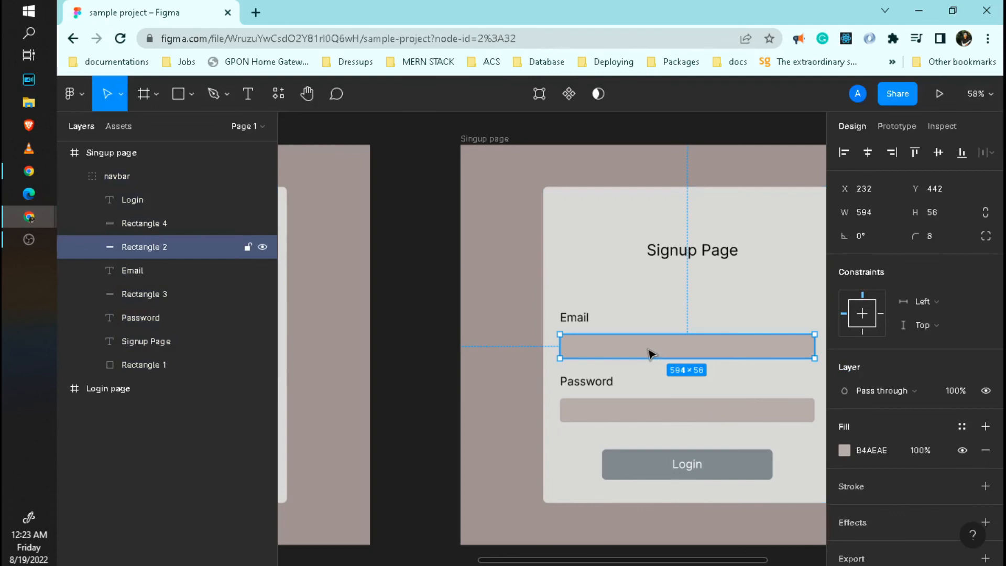
left_click(609, 332)
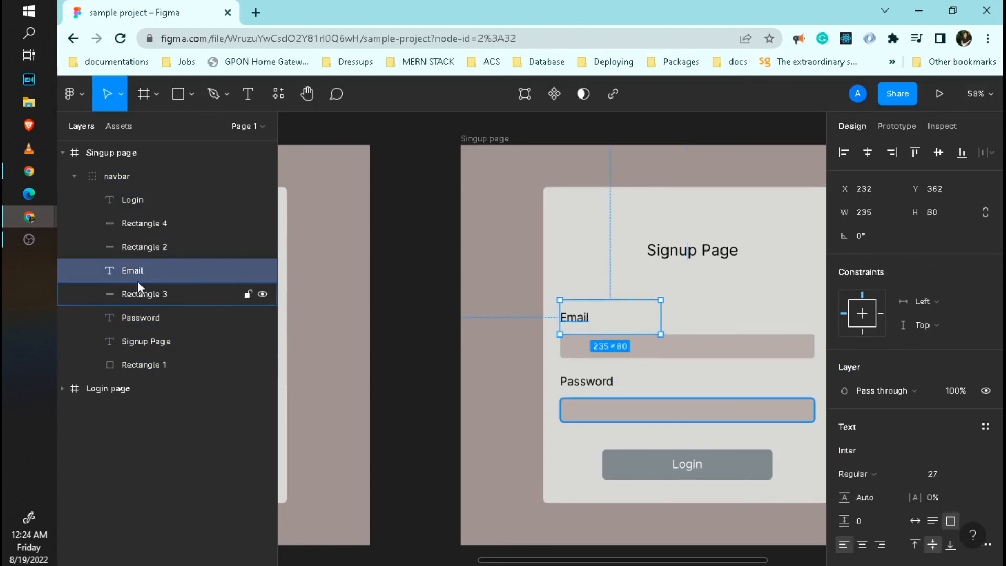
left_click(162, 291, "shift")
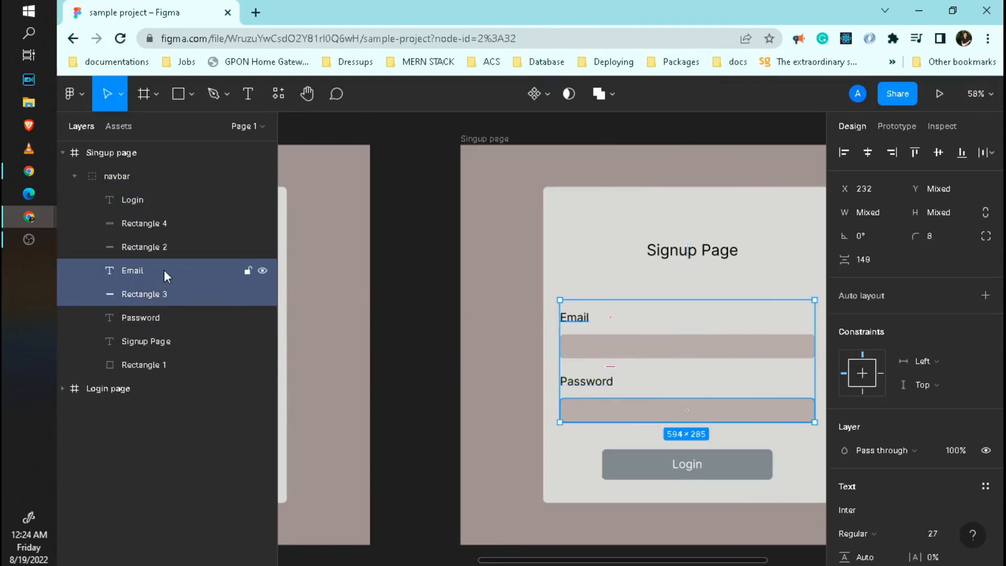
left_click(167, 267)
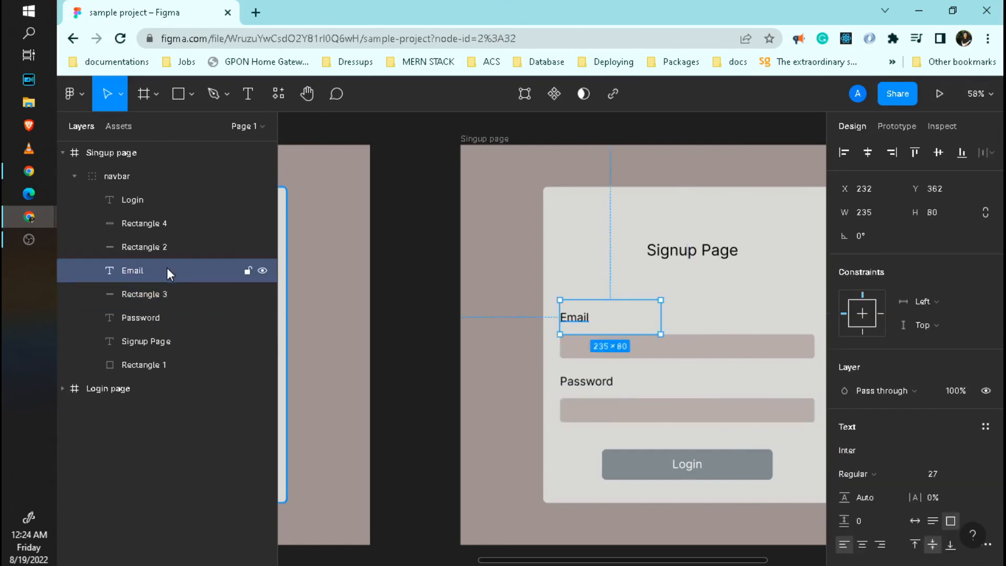
left_click(172, 246, "shift")
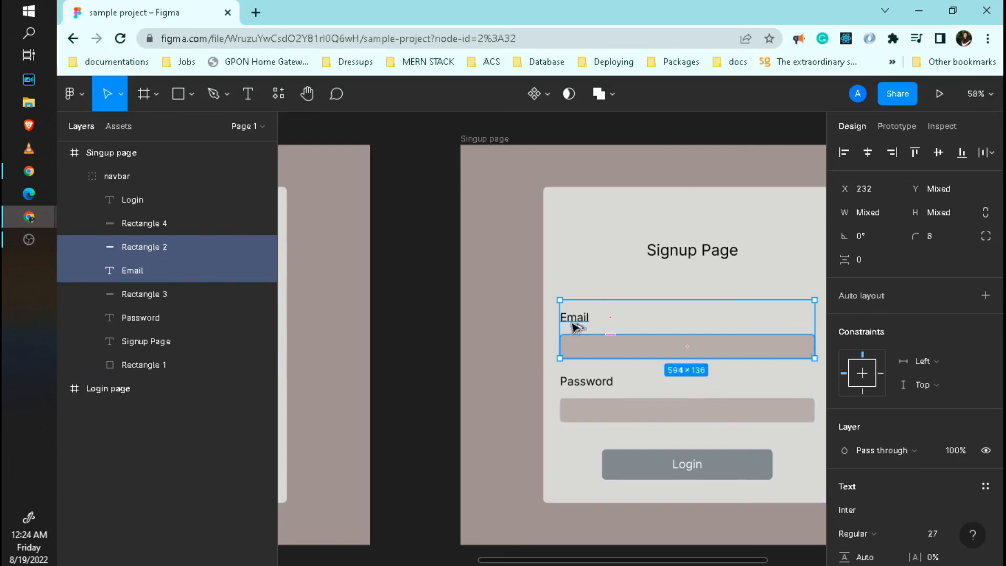
left_click_drag(575, 321, 574, 245)
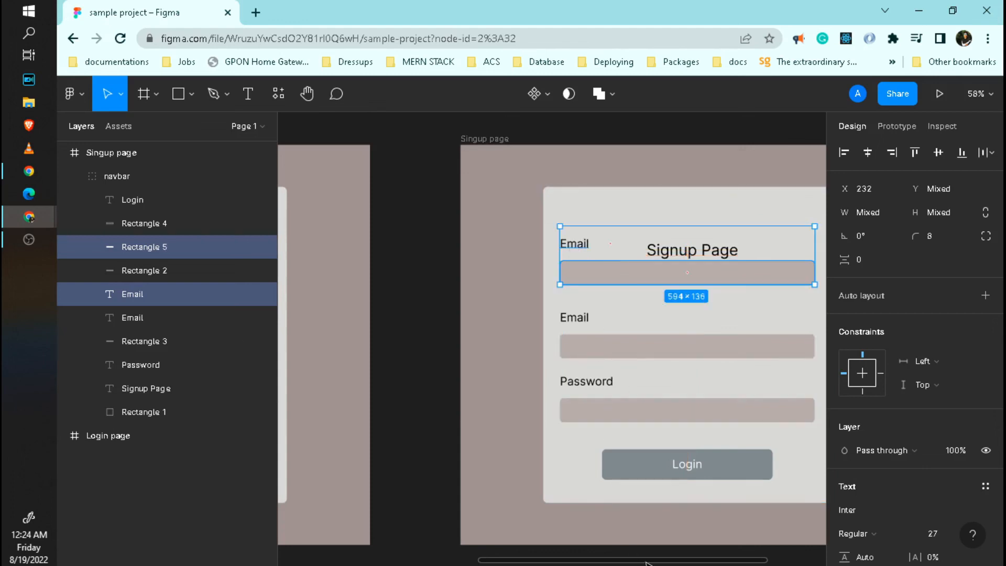
Resize the signup card's background rectangle to about 670 × 835, extending it down to the frame's lower edge.
left_click_drag(647, 562, 710, 562)
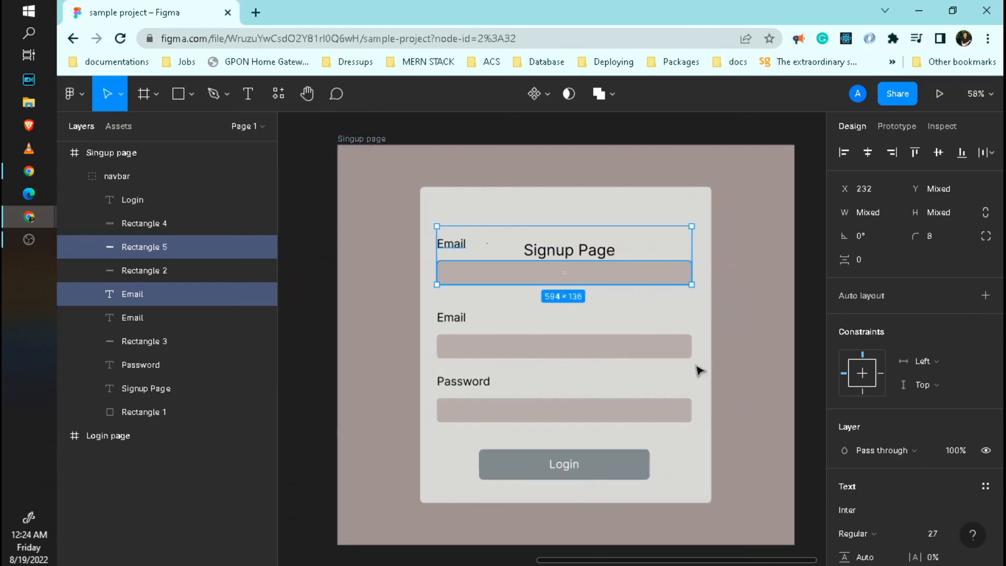
left_click(690, 482)
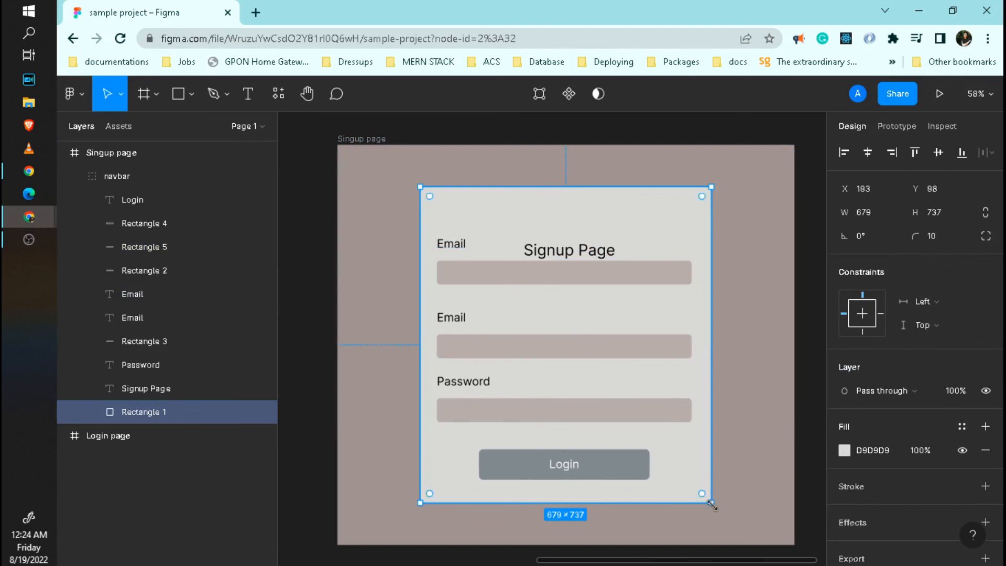
left_click_drag(712, 504, 708, 543)
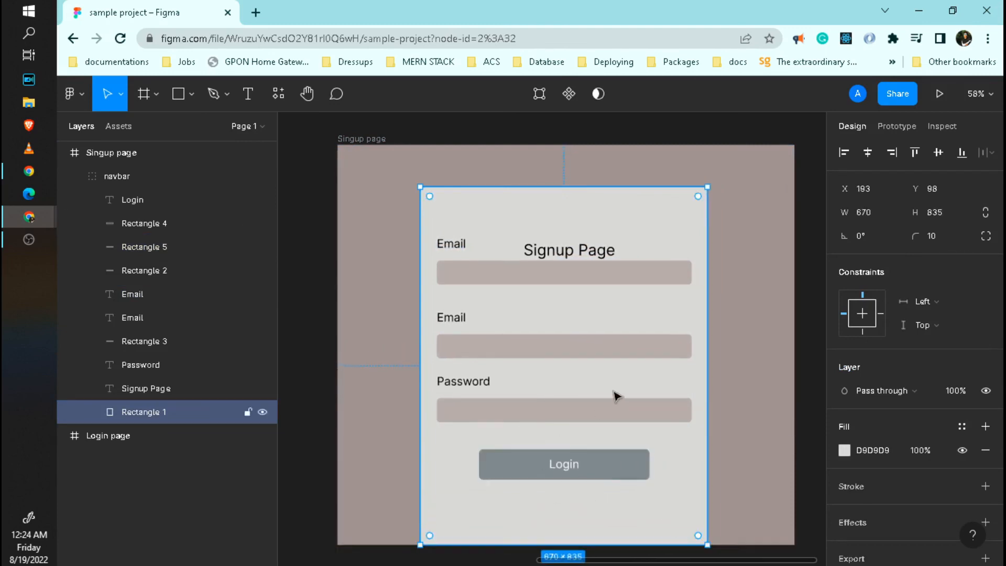
Try to move the original Email and Password labels, their input rectangles and the Login text down together.
left_click_drag(458, 298, 470, 333)
key("ctrl+z")
left_click(460, 321)
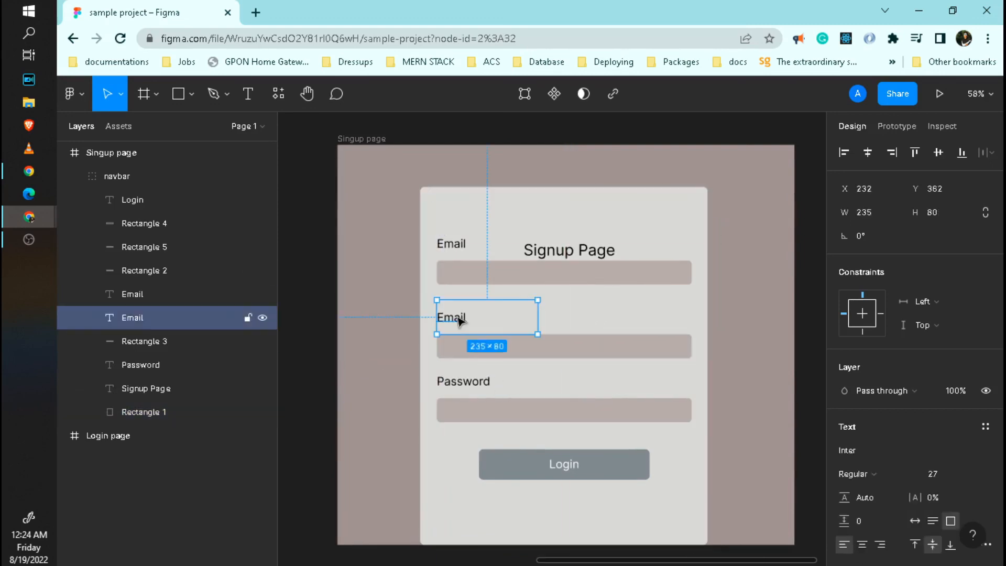
left_click(498, 465, "shift")
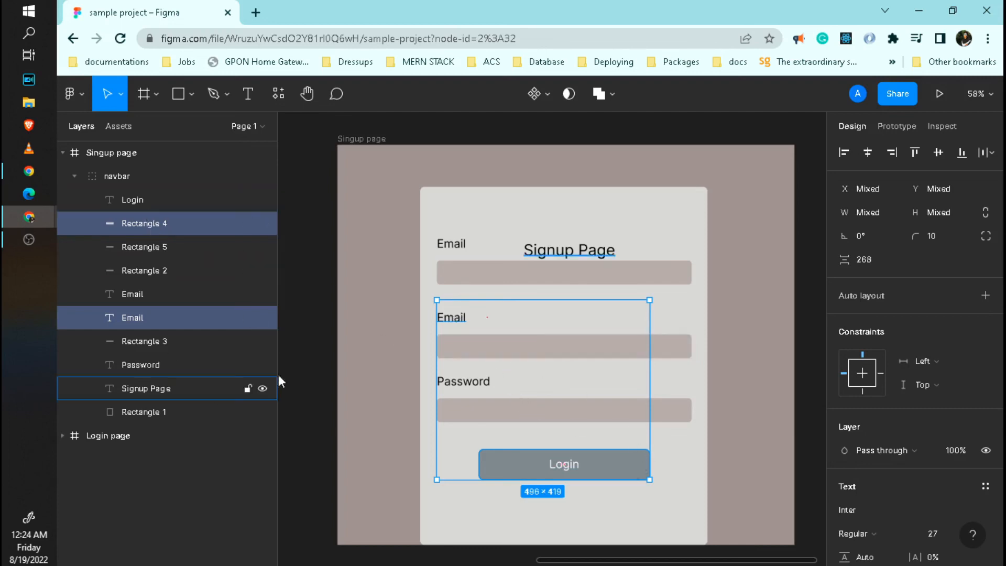
left_click(534, 347)
left_click(461, 316, "shift")
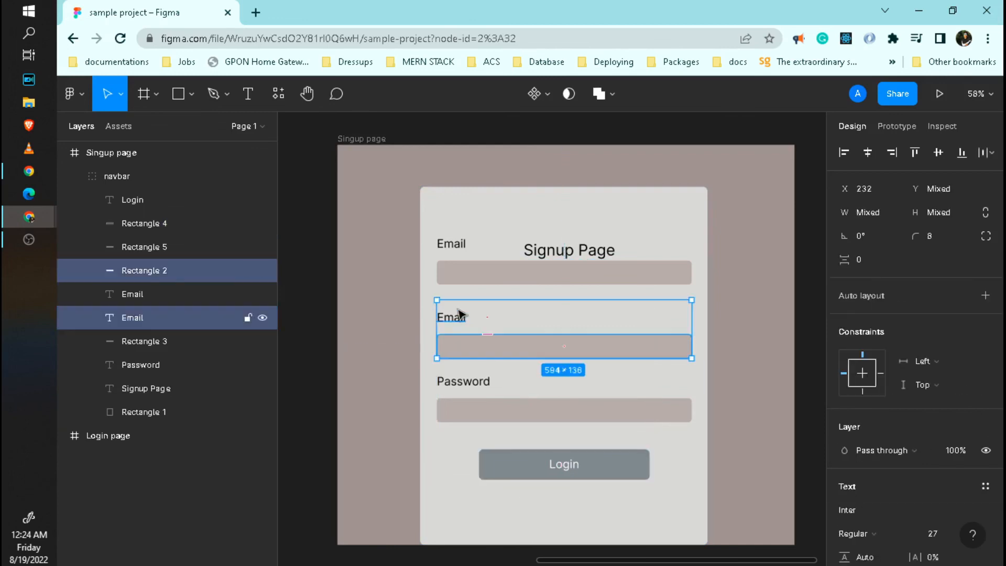
left_click(566, 465, "shift")
left_click(508, 411, "shift")
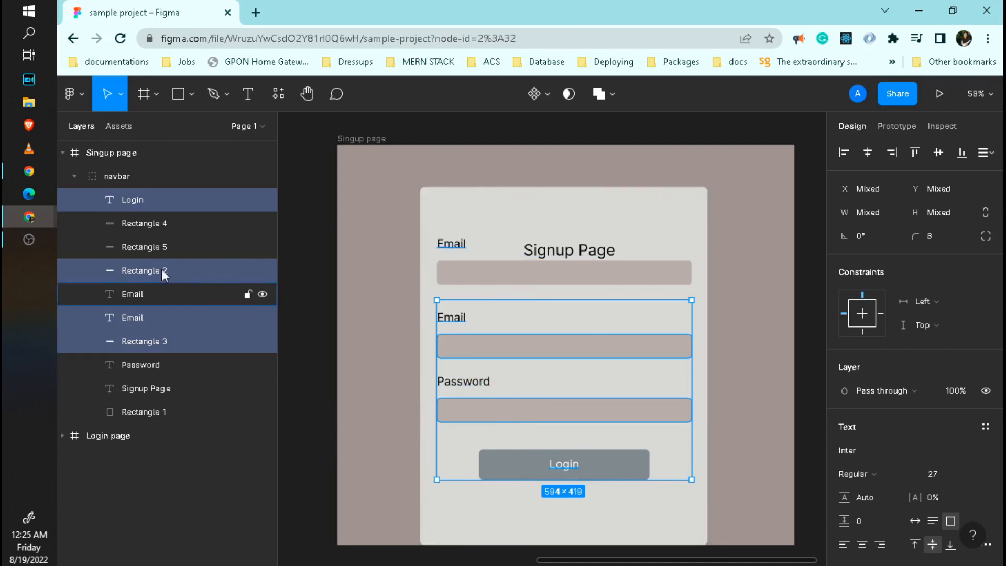
left_click(161, 363, "shift")
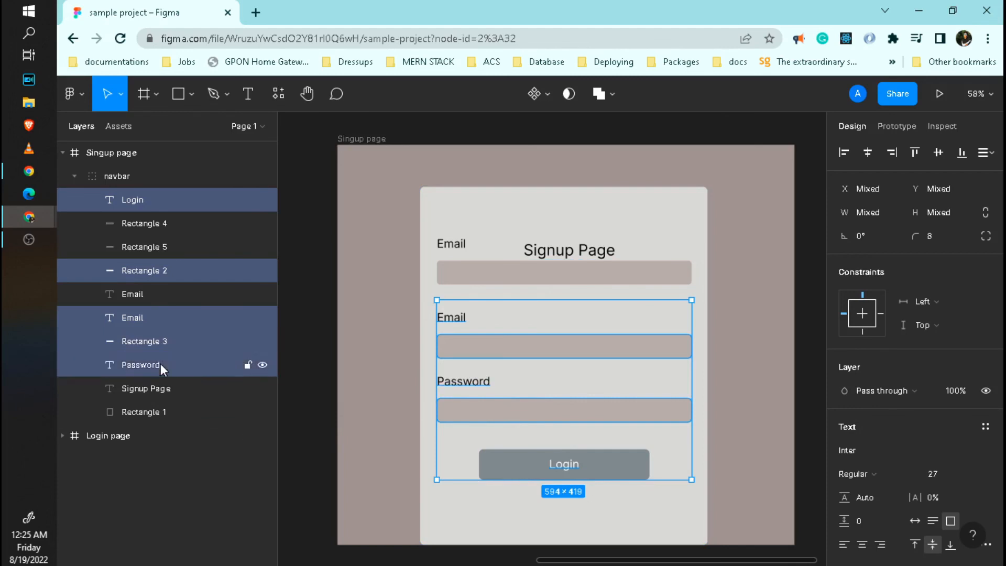
key("Down")
key("Down")
key("Down")
key("Down")
key("Down")
key("Down")
key("Down")
key("Down")
key("Down")
key("Down")
key("Down")
key("Down")
key("Down")
key("Down")
key("Down")
key("Down")
key("Down")
key("Down")
key("Down")
key("Down")
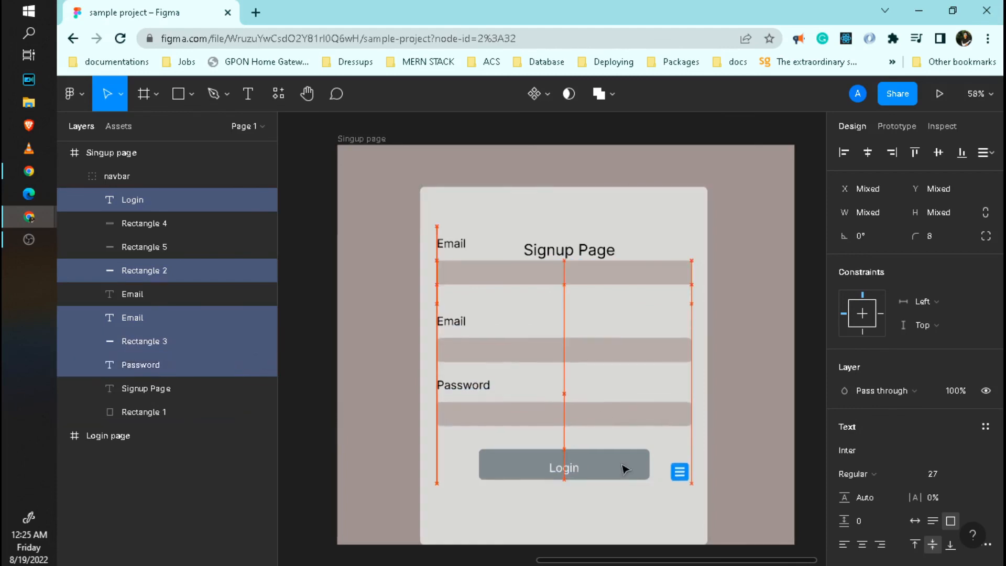
key("Down")
key("Down")
key("Down")
key("Down")
key("Down")
key("Down")
key("Down")
key("Down")
key("Down")
key("Down")
key("ctrl+z")
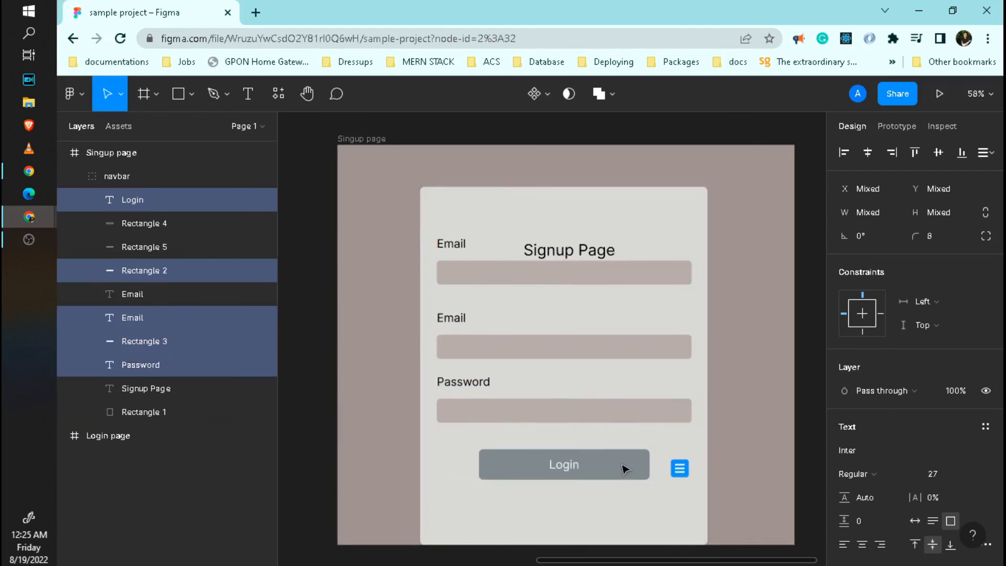
Reorder the Signup Page text layer to the top of the navbar group in the signup frame.
left_click(146, 413)
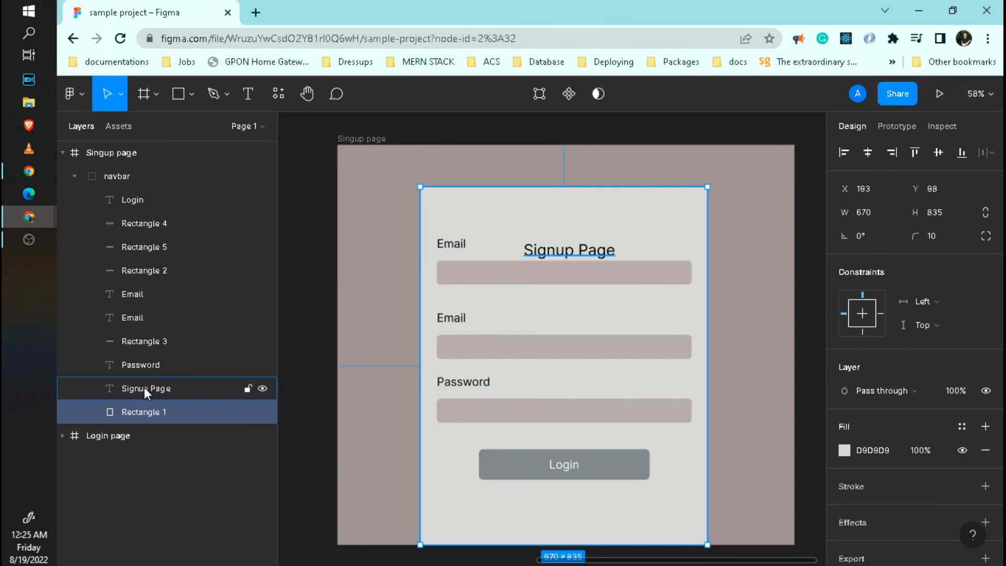
left_click_drag(143, 388, 144, 189)
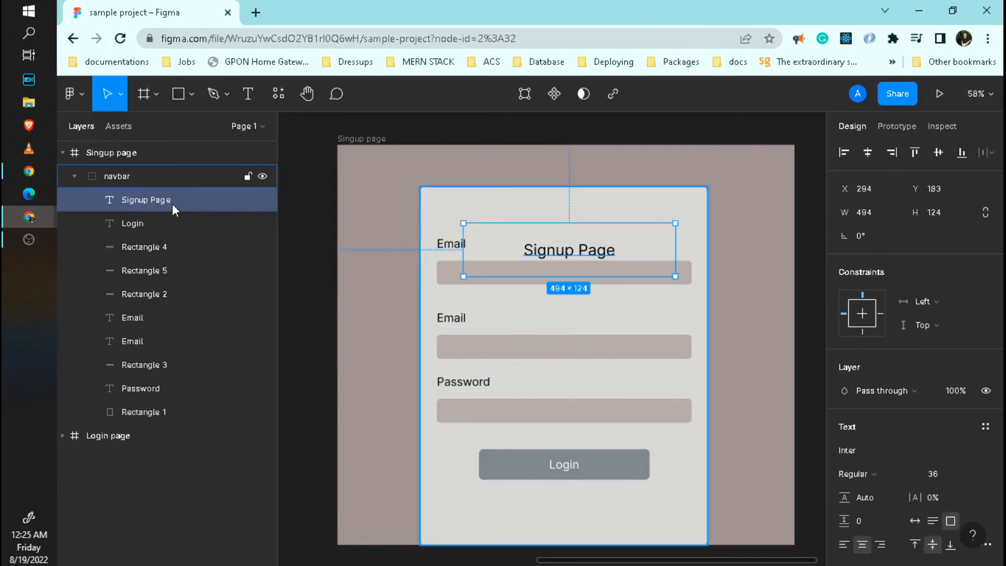
Try to shift all layers from Login through the card background Rectangle 1 down together, leaving out the title.
left_click(169, 225)
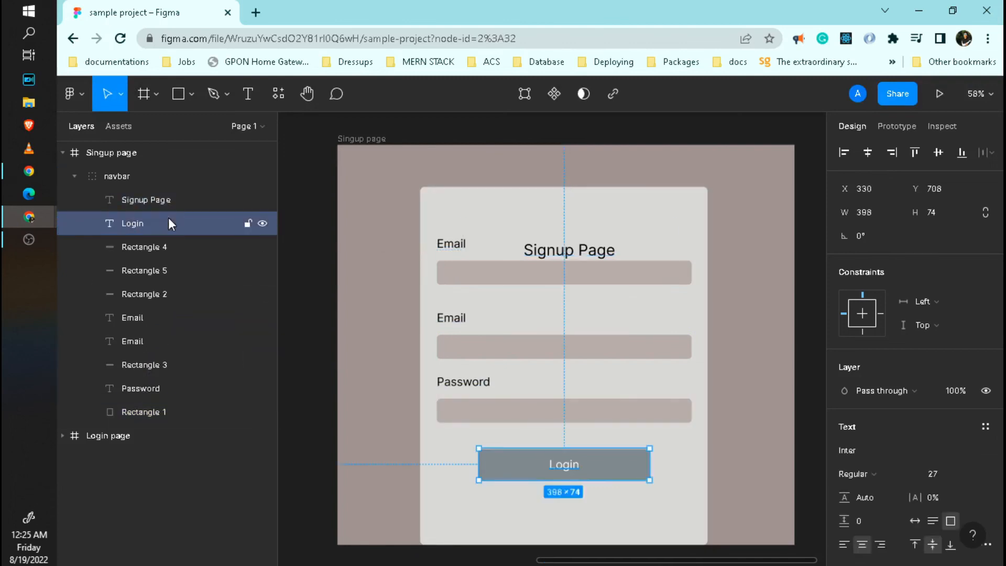
left_click(148, 412, "shift")
key("Down")
key("Down")
key("Down")
key("Down")
key("Down")
key("Down")
key("Down")
key("Down")
key("Down")
key("Down")
key("Down")
key("Down")
key("Down")
key("Down")
key("Down")
key("Down")
key("Down")
key("Down")
key("Down")
key("Down")
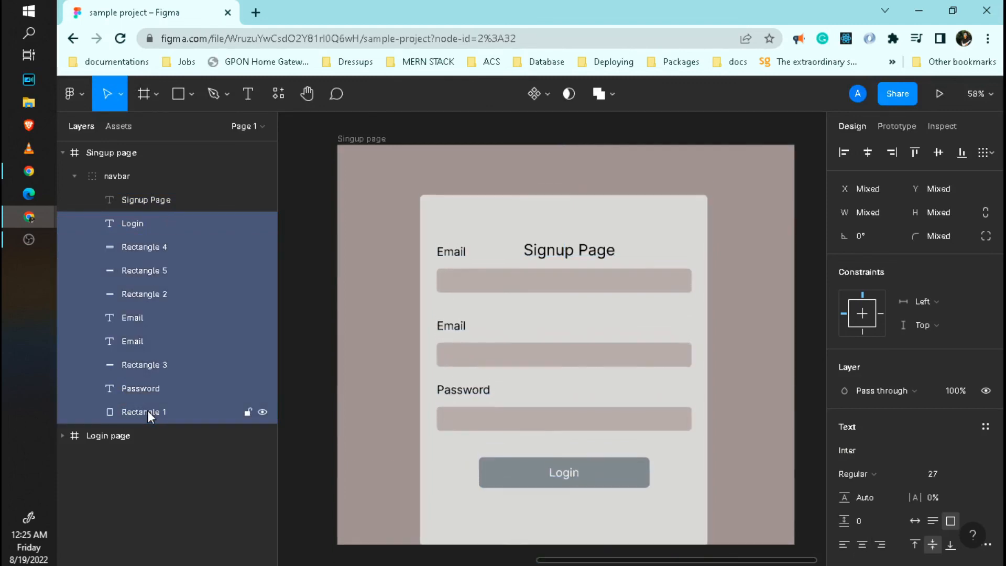
key("ctrl+z")
Move all form labels, input rectangles and the Login button down together below the Signup Page title, leaving the card background in place.
left_click(142, 390)
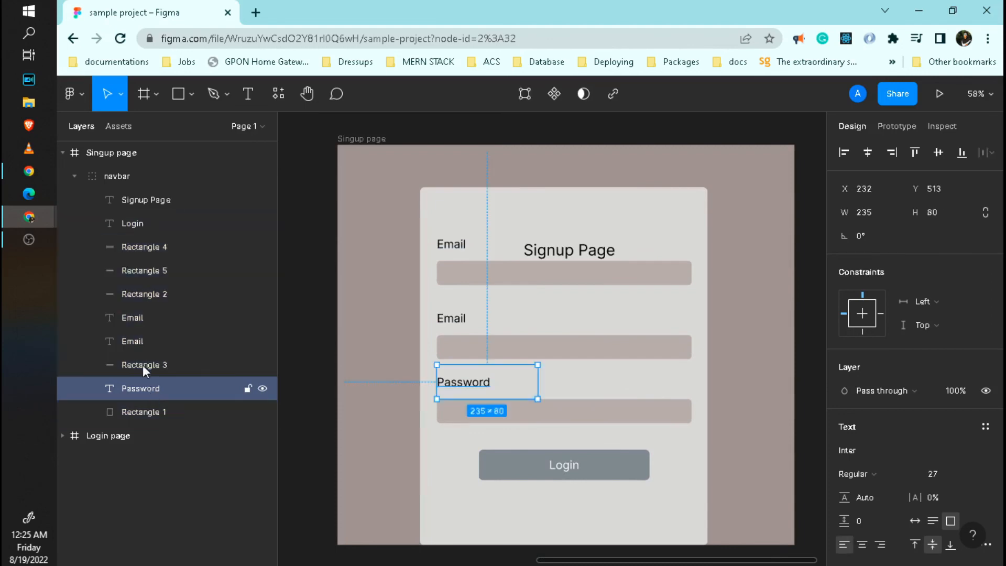
left_click(143, 222)
left_click(168, 387, "shift")
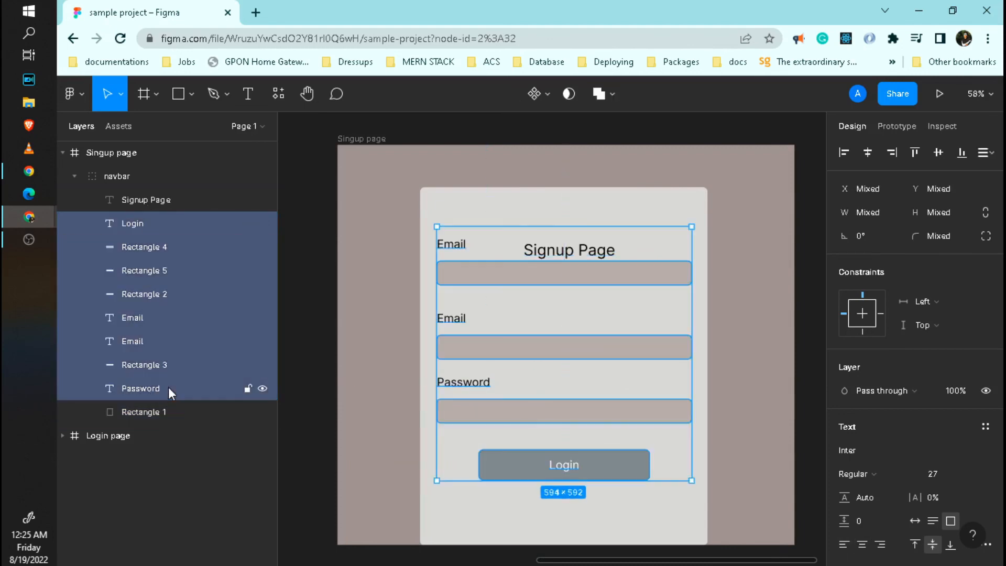
key("Down")
key("Down")
key("Down")
key("Down")
key("Down")
key("Down")
key("Down")
key("Down")
key("Down")
key("Down")
key("Down")
key("Down")
key("Down")
key("Down")
key("Down")
key("Down")
key("Down")
key("Down")
key("Down")
key("Down")
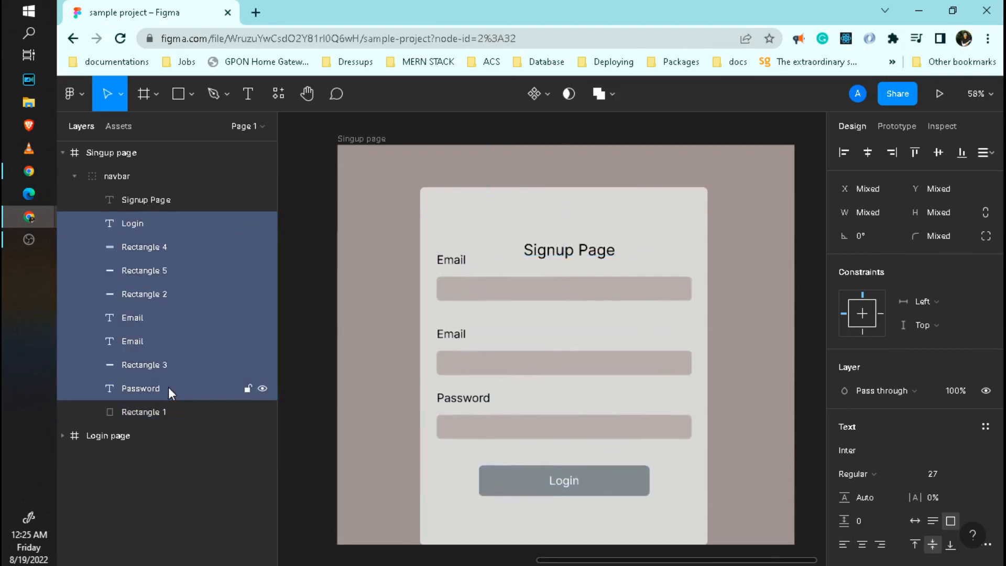
key("Down")
key("Down")
key("Down")
key("Down")
key("Down")
key("Down")
key("Down")
key("Down")
key("Down")
key("Down")
key("Down")
key("Down")
key("Down")
key("Down")
key("Down")
key("Down")
key("Down")
key("Down")
key("Down")
key("Down")
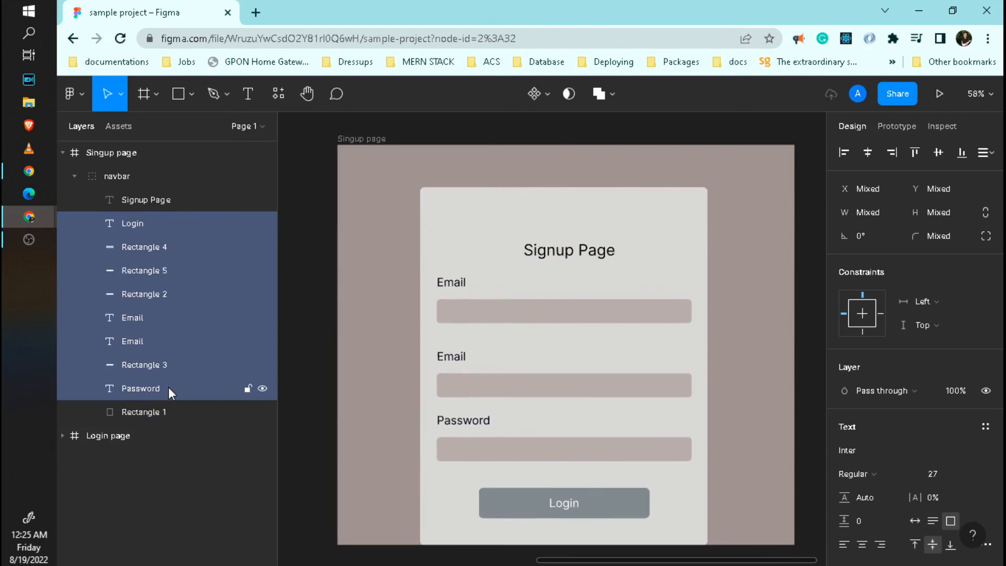
key("Down")
key("Down")
key("Down")
key("Down")
key("Down")
key("Down")
key("Down")
key("Down")
key("Down")
key("Down")
key("Down")
key("Down")
key("Down")
key("Down")
key("Down")
key("Down")
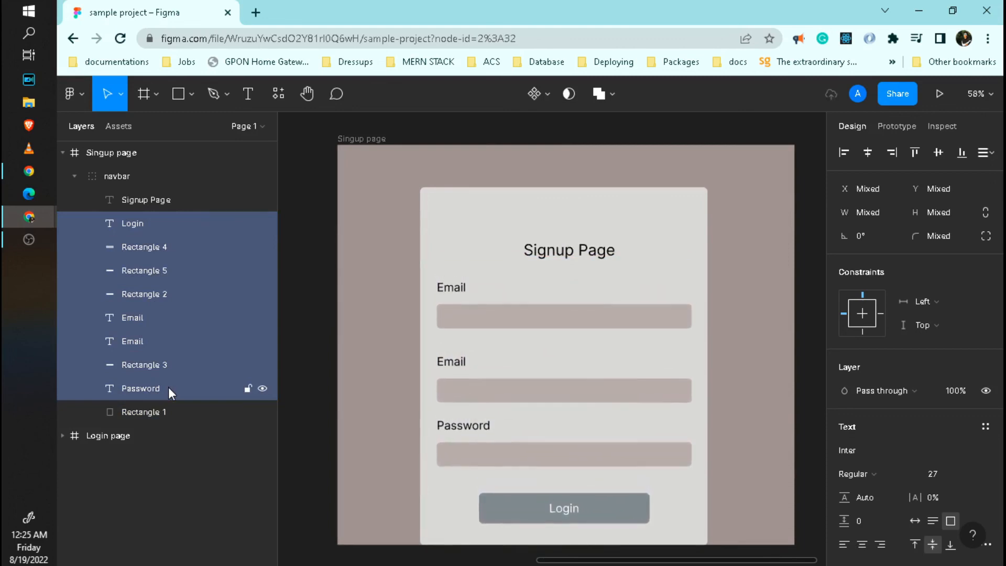
key("Down")
key("Down")
key("Down")
scroll(629, 404, "down", 2)
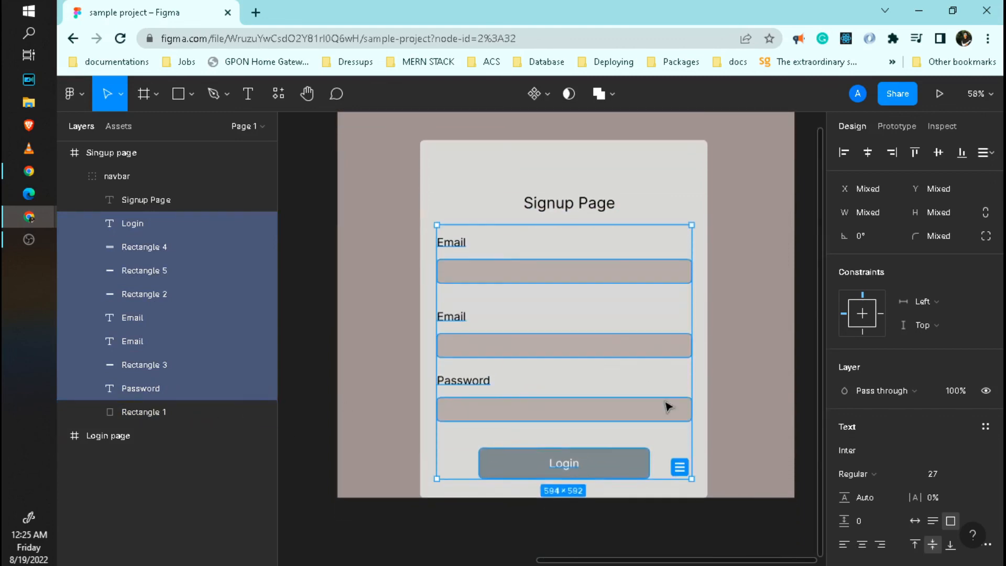
left_click(782, 455)
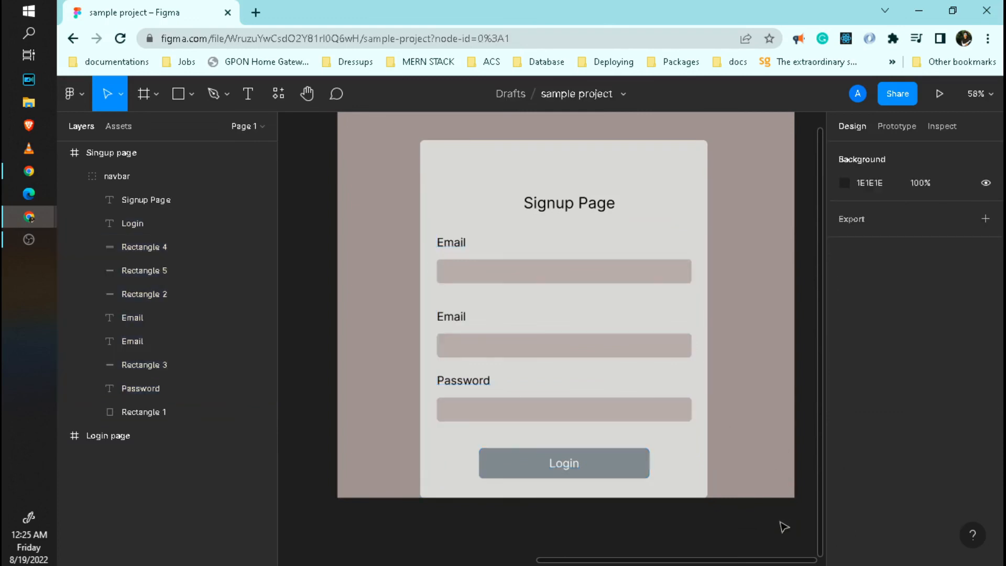
Resize the Singup page frame to about 1031 × 1029 so it extends below the card.
left_click(134, 150)
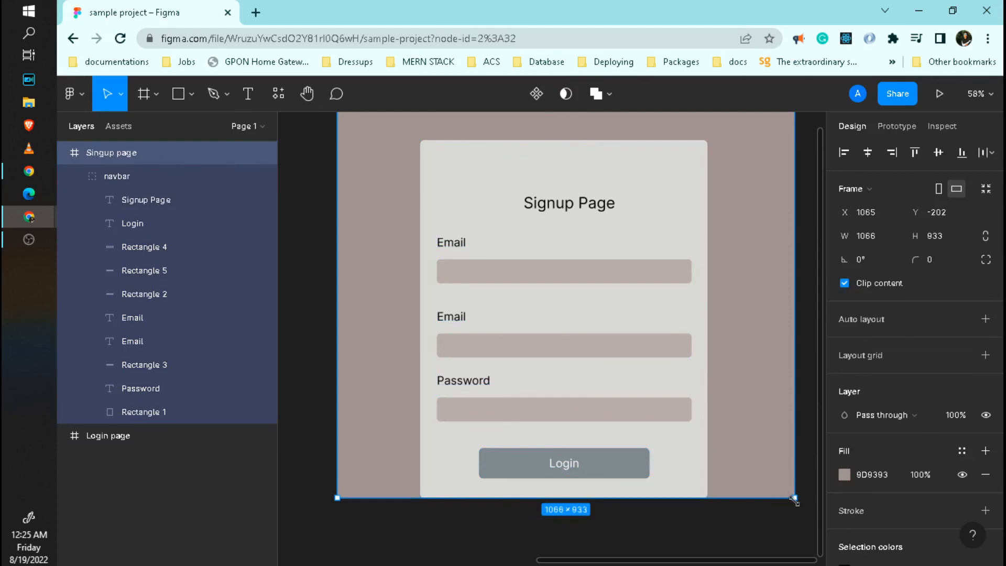
left_click_drag(795, 499, 779, 539)
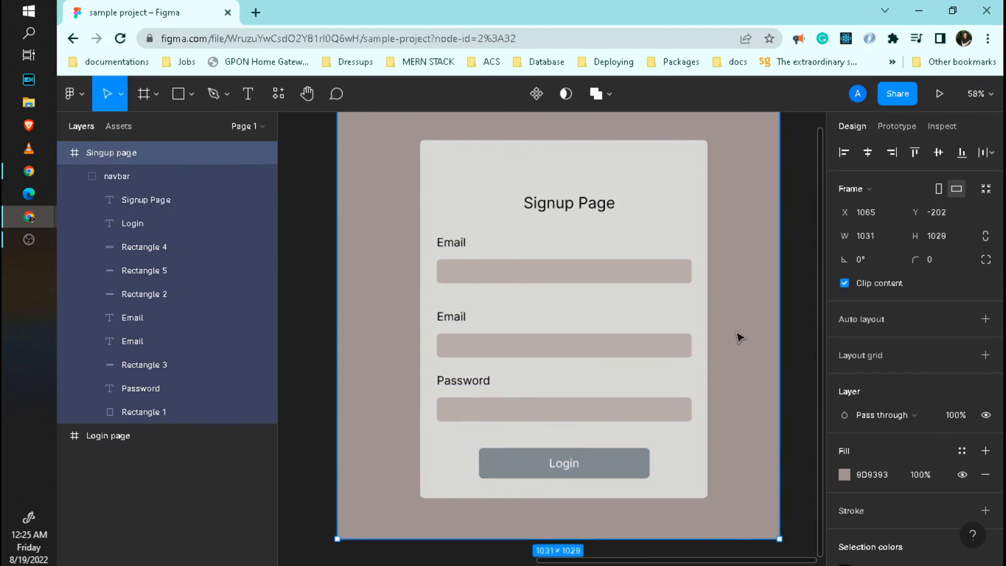
left_click(738, 336)
Move the lower Email label, the Password label and their two input rectangles up together, closing the gap below the first input field.
double_click(451, 327)
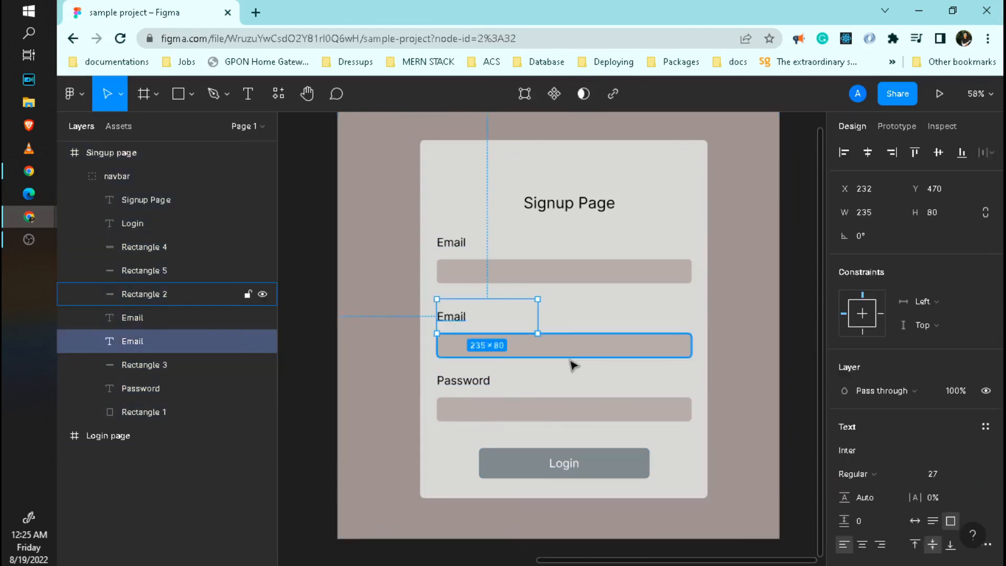
left_click(162, 363, "shift")
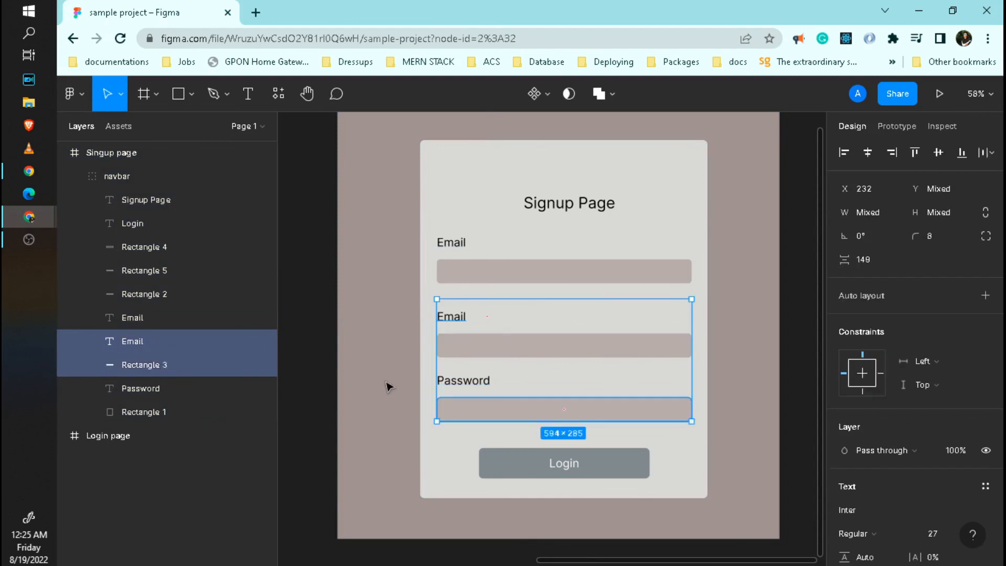
key("Up")
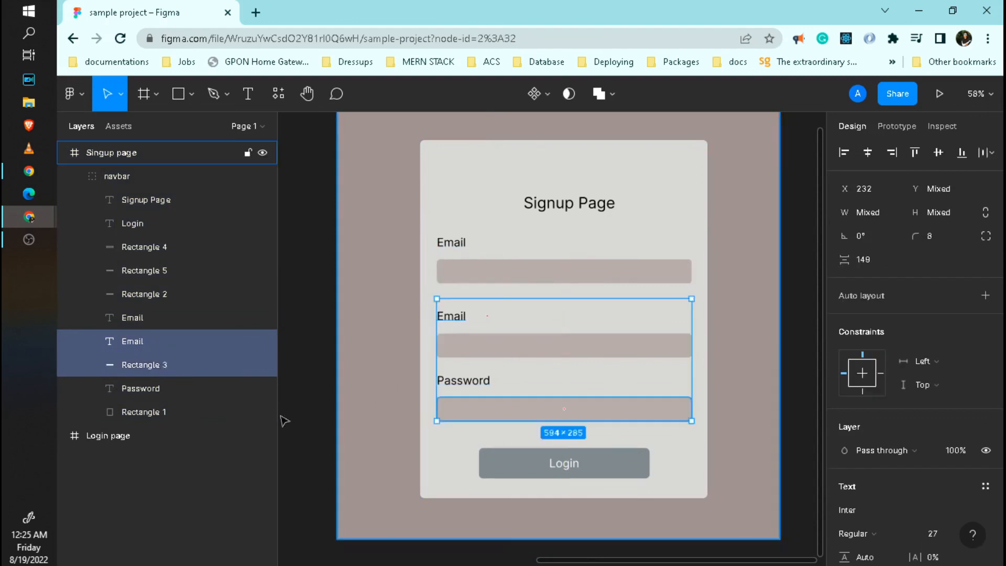
left_click(143, 394)
left_click(140, 411, "shift")
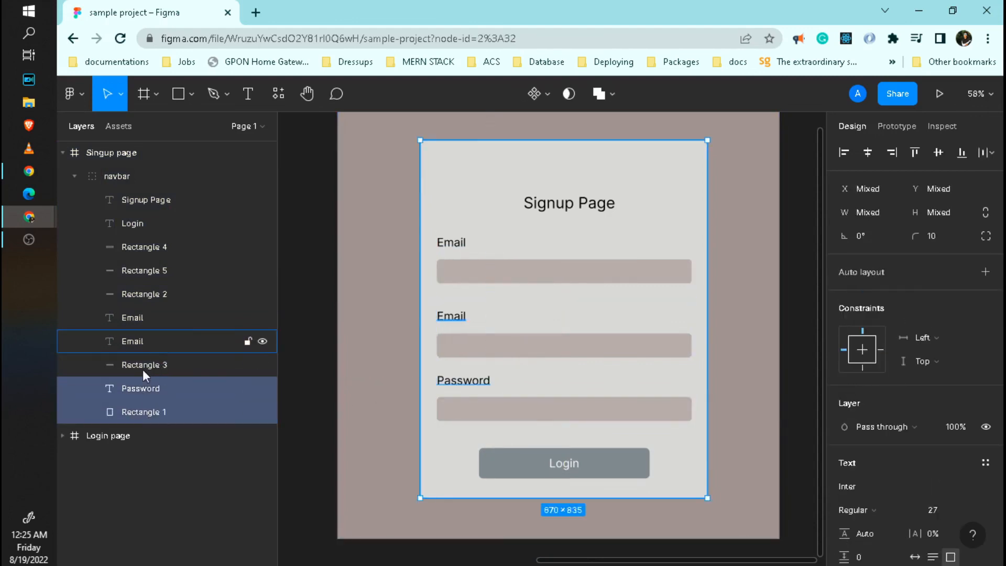
left_click(164, 343, "shift")
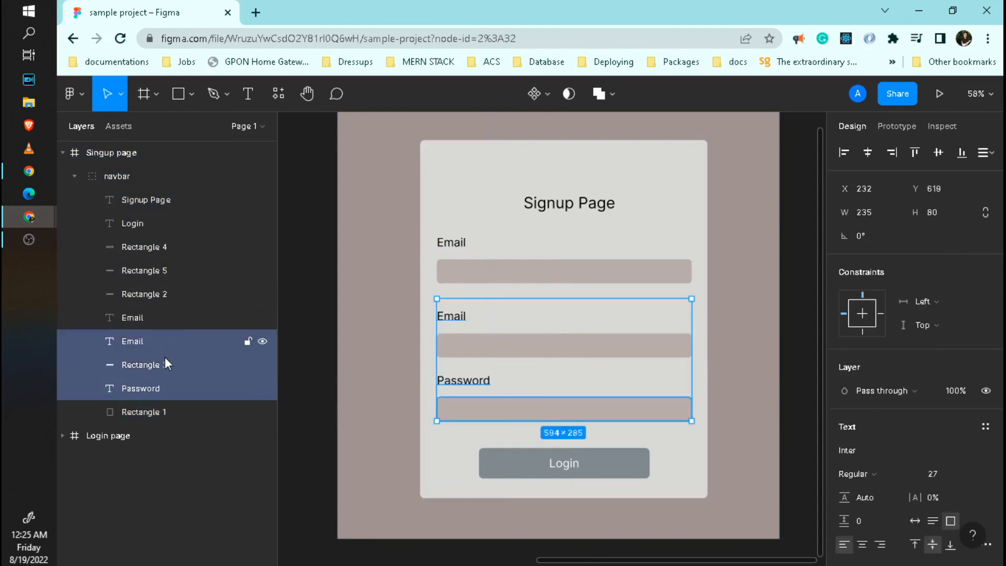
left_click(190, 291, "shift")
key("Up")
key("Up")
key("Up")
key("Up")
key("Up")
key("Up")
key("Up")
key("Up")
key("Up")
key("Up")
key("Up")
key("Up")
key("Up")
key("Up")
key("Up")
key("Up")
key("Up")
key("Up")
key("Up")
key("Up")
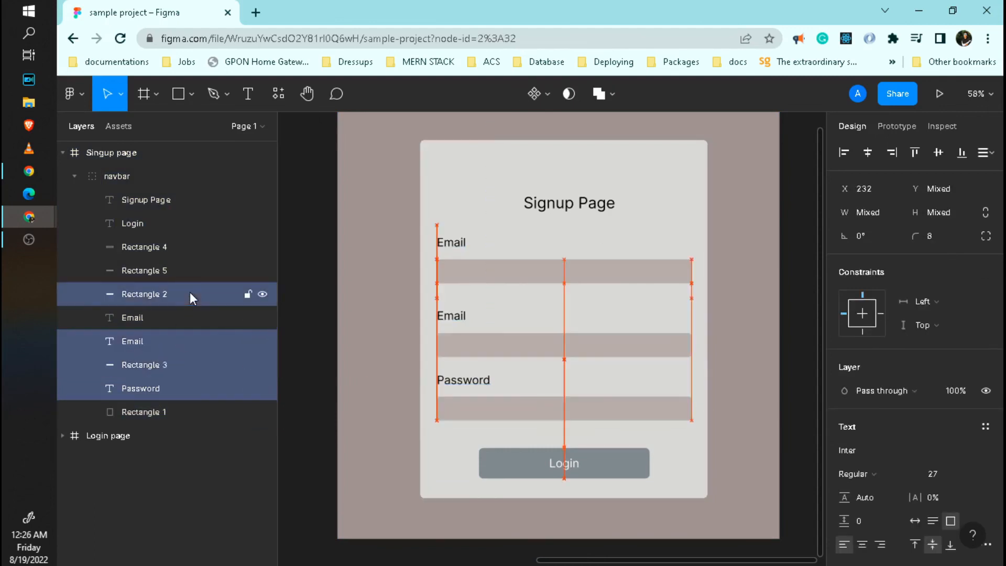
key("Up")
key("Up")
key("Up")
key("Up")
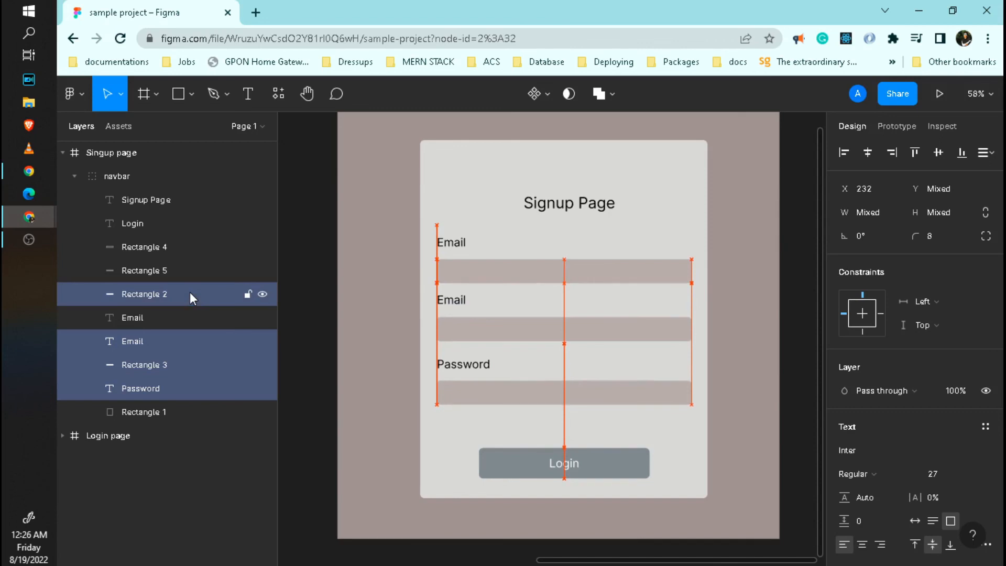
Change the first field's label in the signup card from Email to Username.
left_click(455, 251)
double_click(456, 242)
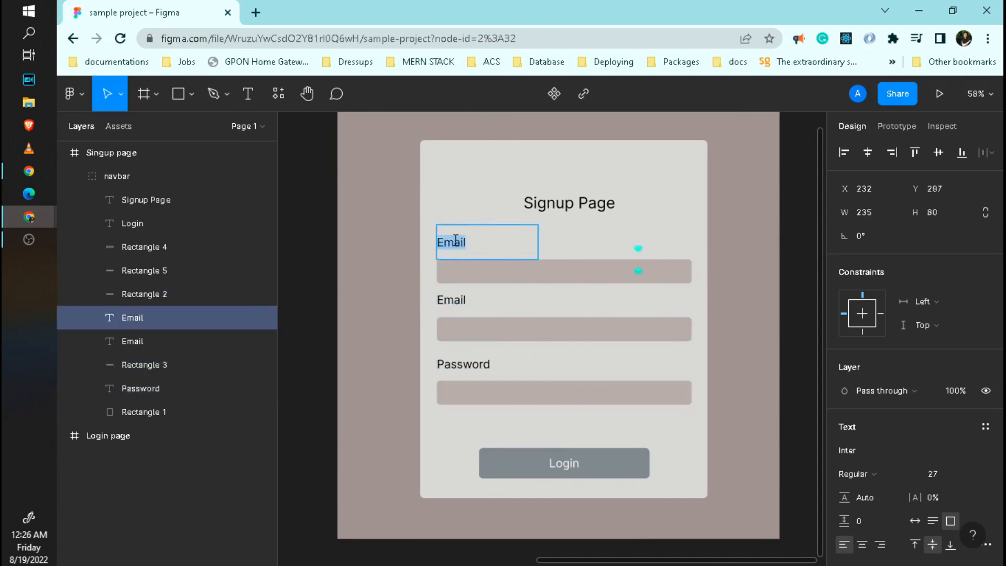
type("Userma")
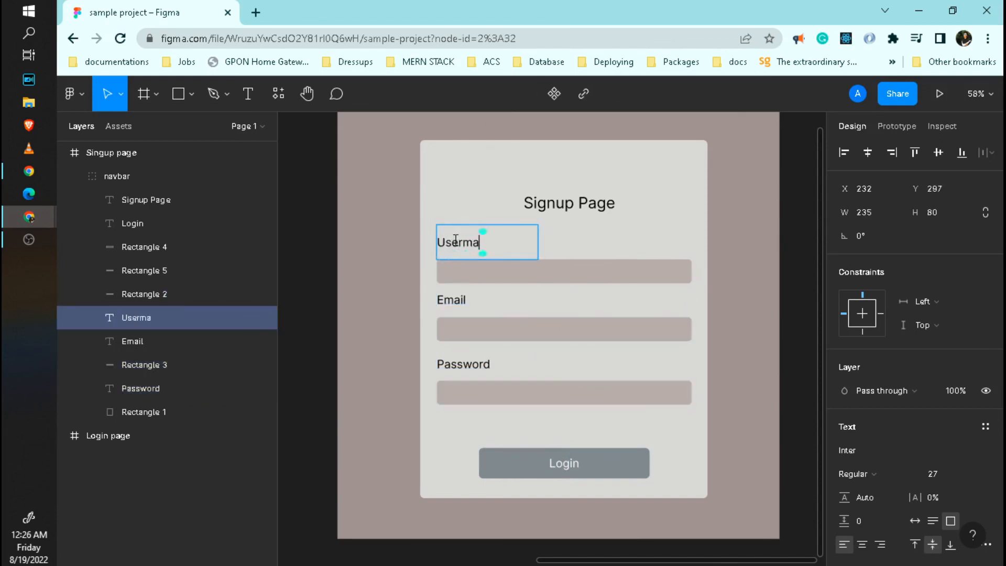
key("BackSpace")
key("BackSpace")
type("name")
Change the text on the signup card's button to Signup.
left_click(569, 457)
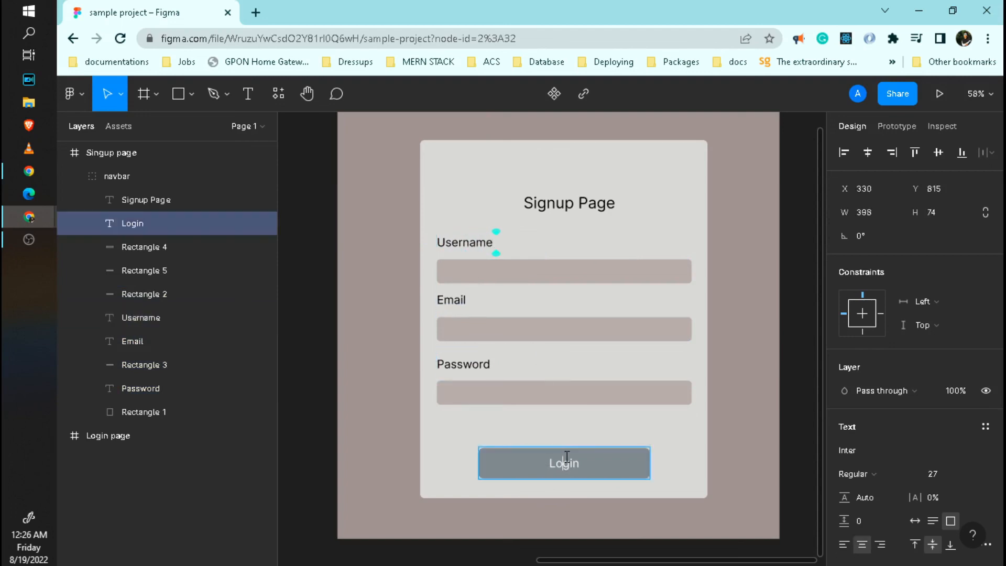
double_click(570, 457)
type("Signup")
scroll(562, 461, "down", 3)
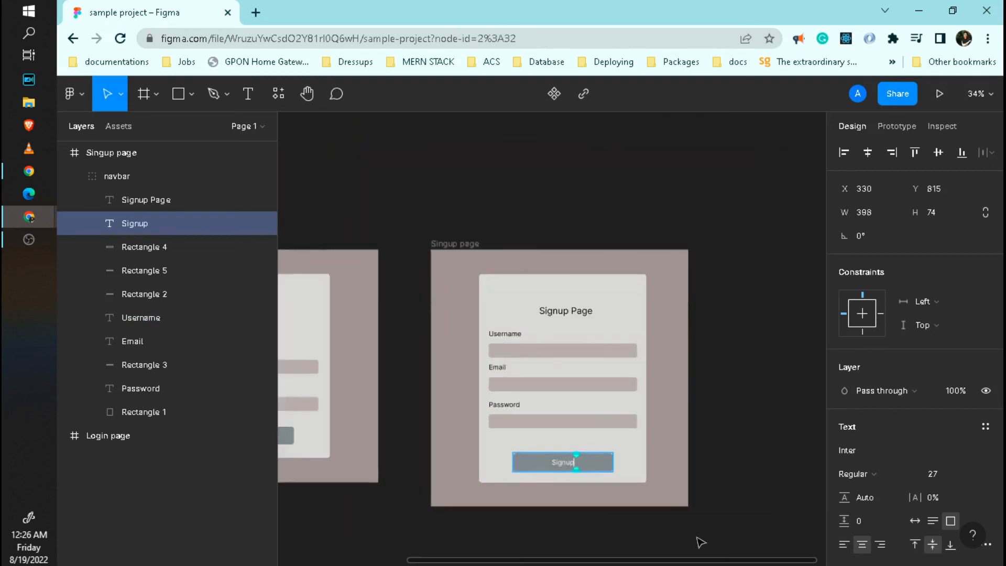
key("Escape")
left_click_drag(618, 562, 559, 564)
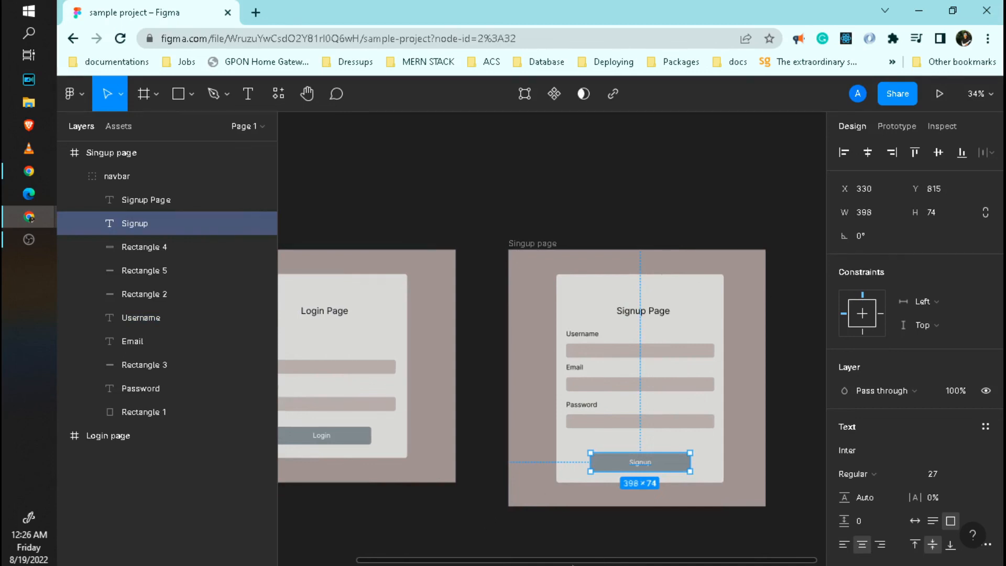
left_click_drag(573, 564, 530, 564)
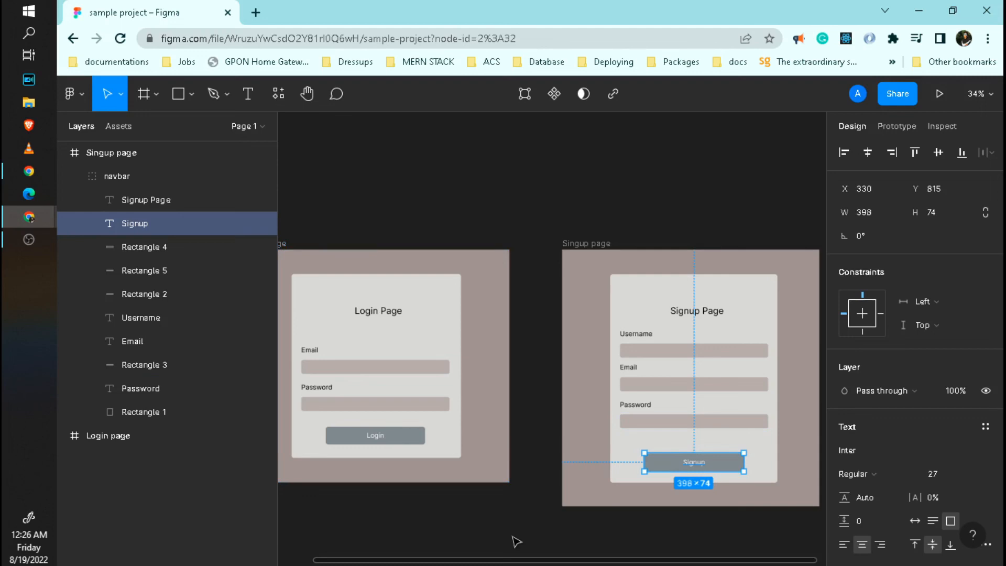
left_click(919, 11)
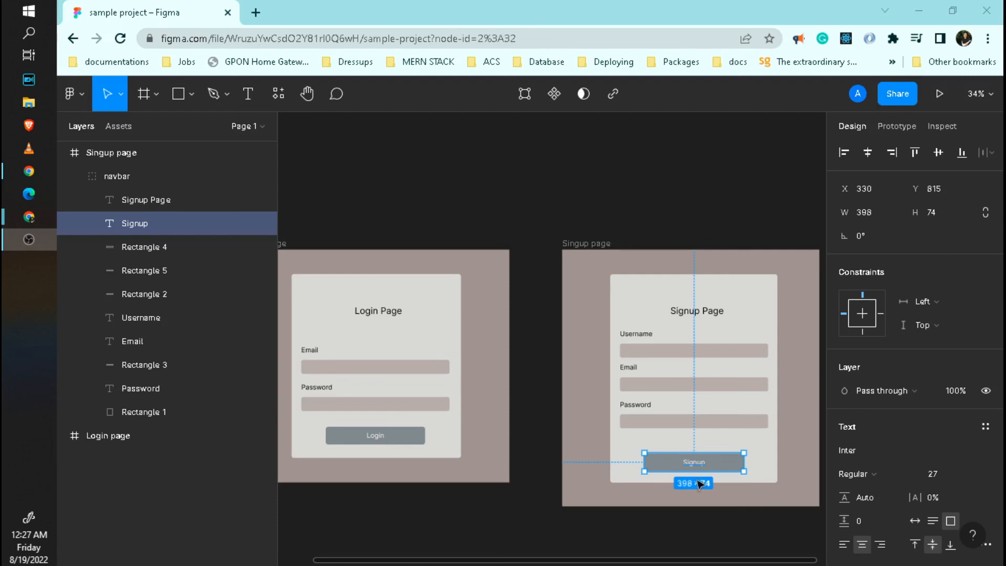
scroll(591, 466, "down", 1)
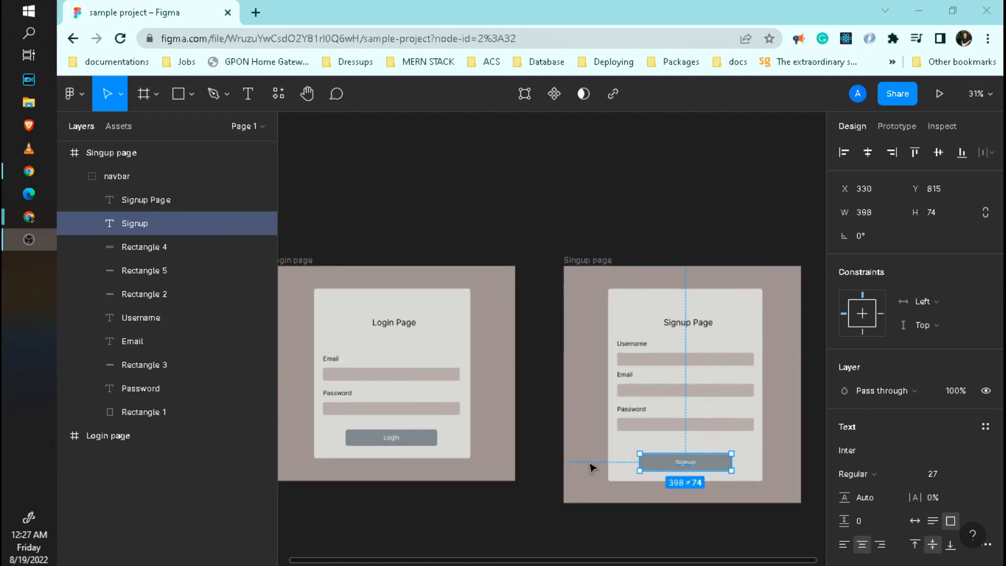